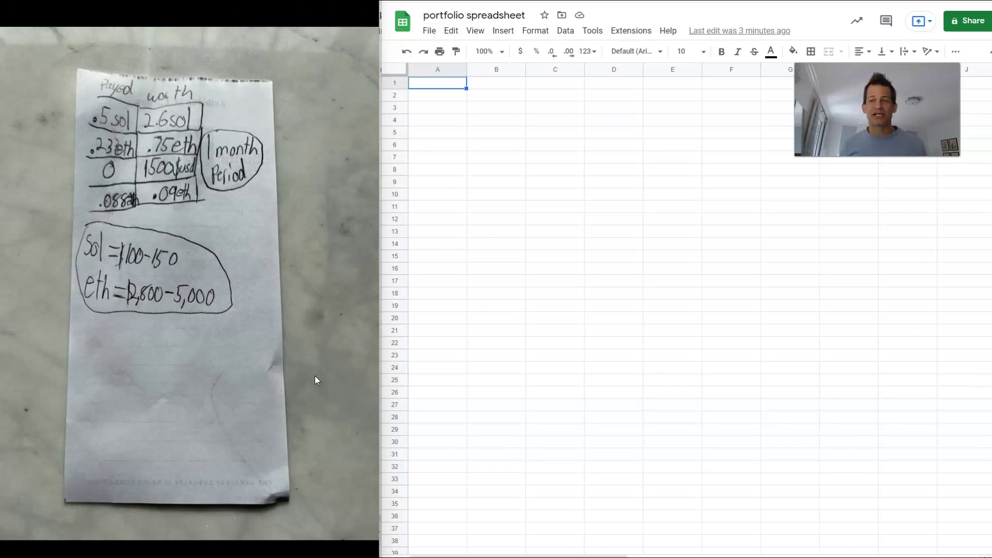
# - Select cell A3 and widen column A
pyautogui.click(130, 237)
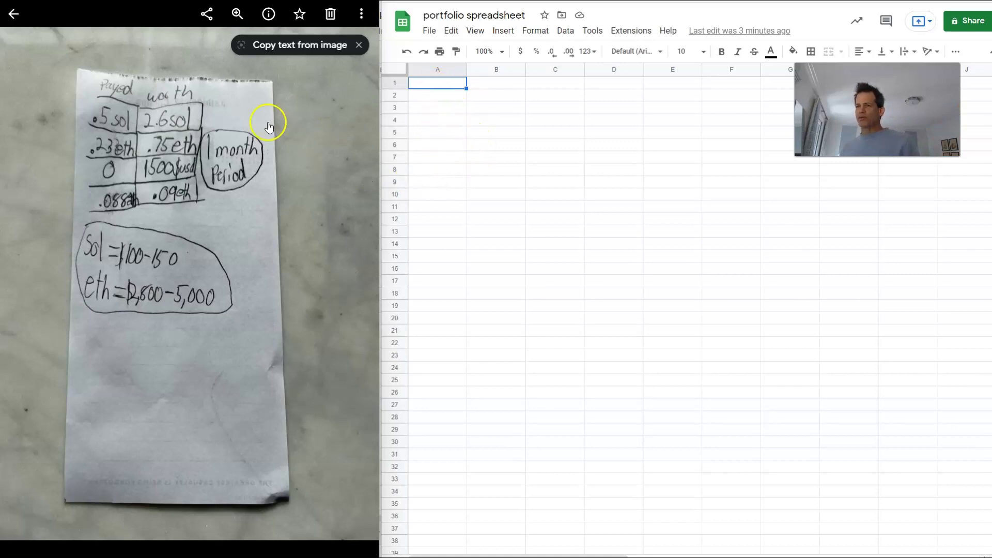
pyautogui.click(431, 112)
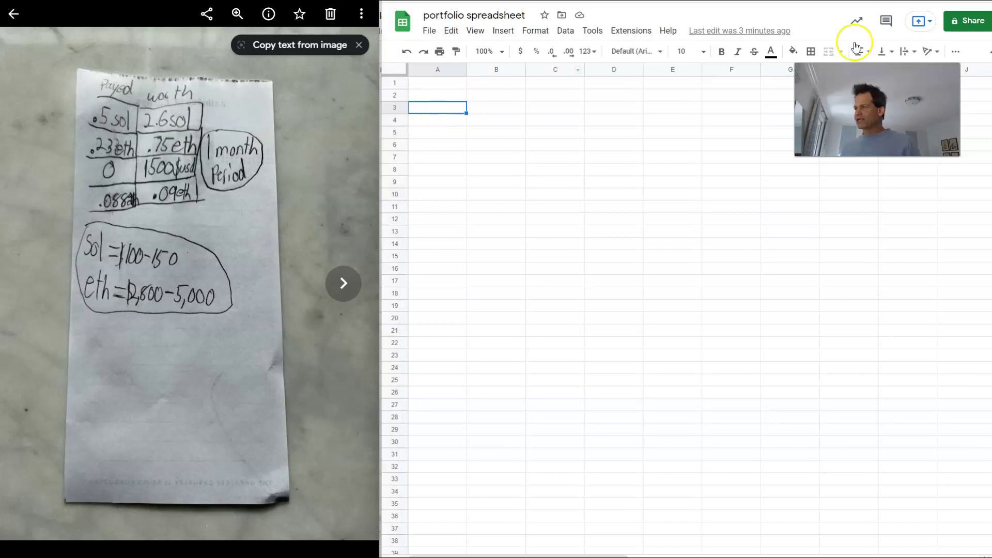
pyautogui.moveTo(465, 73); pyautogui.dragTo(776, 69)
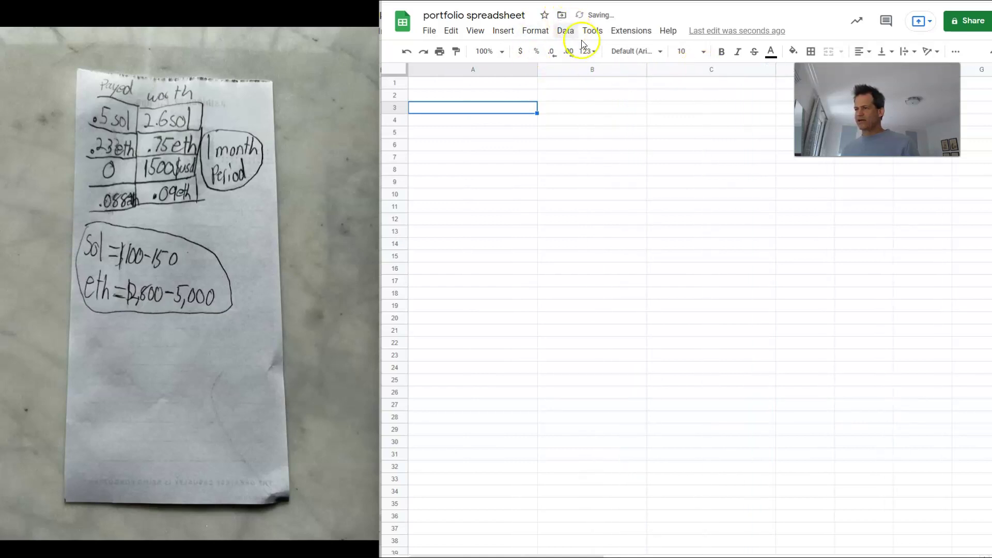
# - Zoom the sheet to 200% and narrow columns A and B
pyautogui.click(501, 51)
pyautogui.click(488, 183)
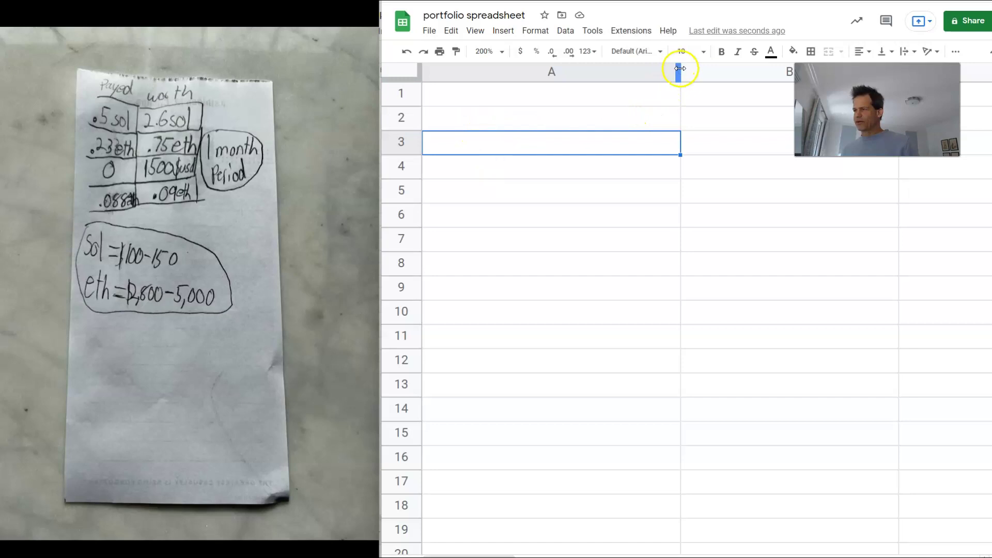
pyautogui.moveTo(679, 72); pyautogui.dragTo(604, 76)
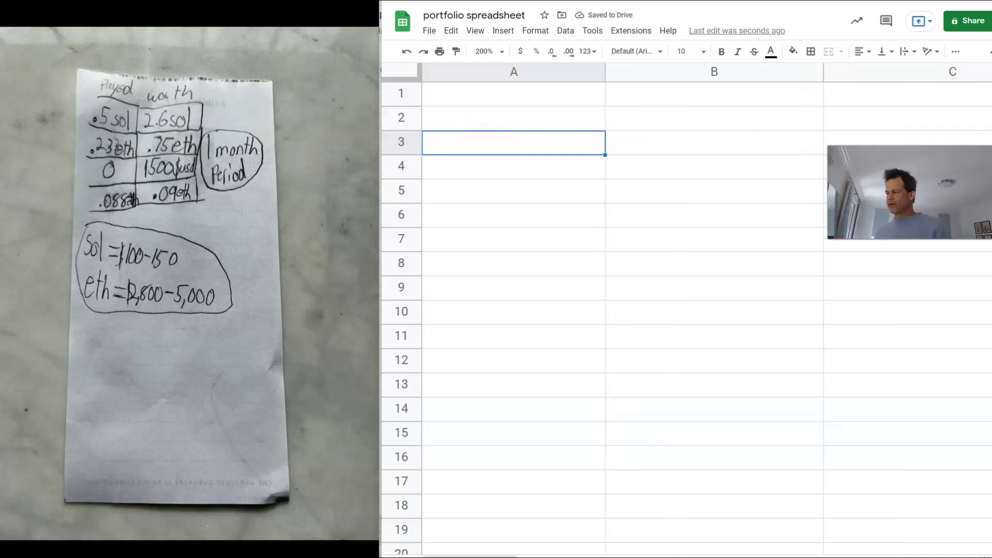
pyautogui.moveTo(824, 72); pyautogui.dragTo(775, 73)
pyautogui.click(441, 97)
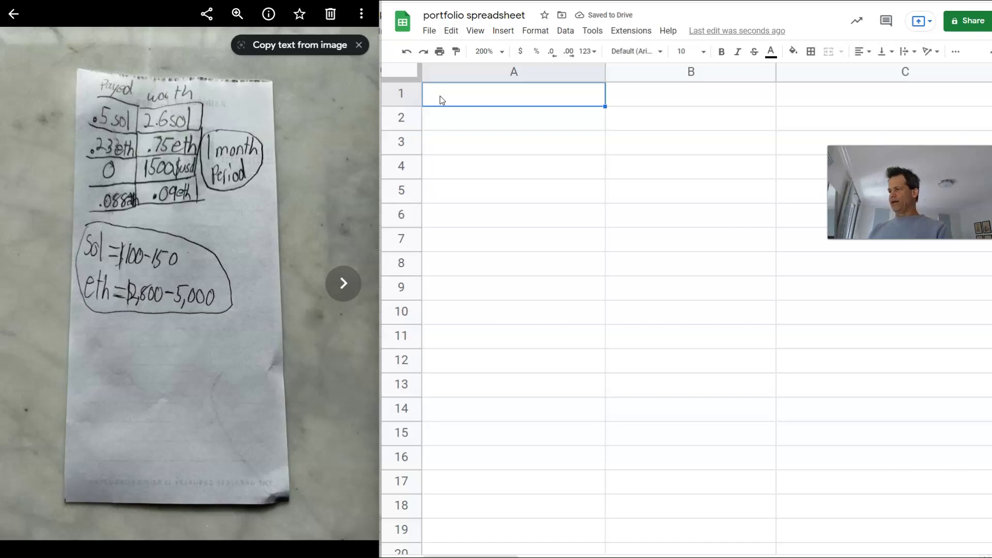
# - Enter headers Assets, price, shares/tokens and total in A1–D1, fitting columns A–C to them
pyautogui.write('As')
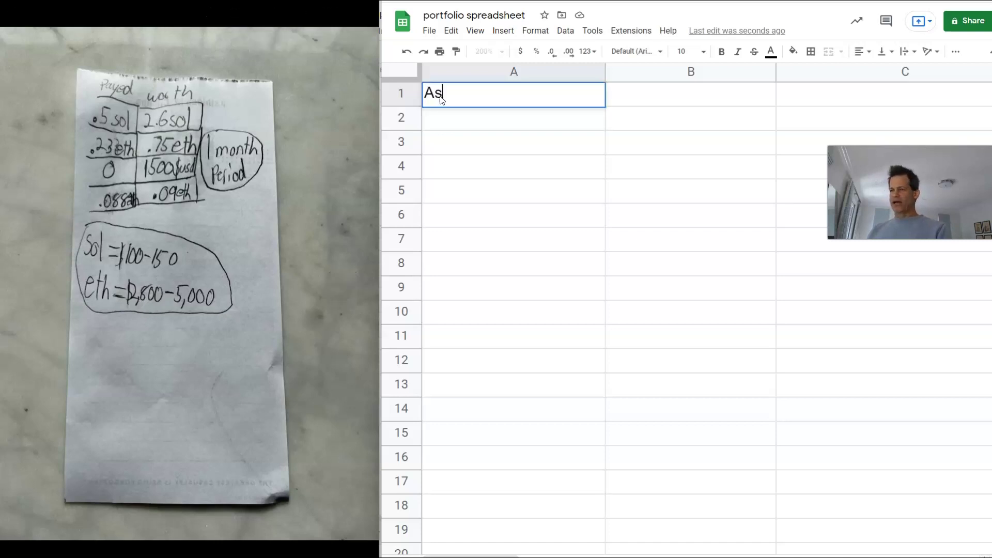
pyautogui.write('sets')
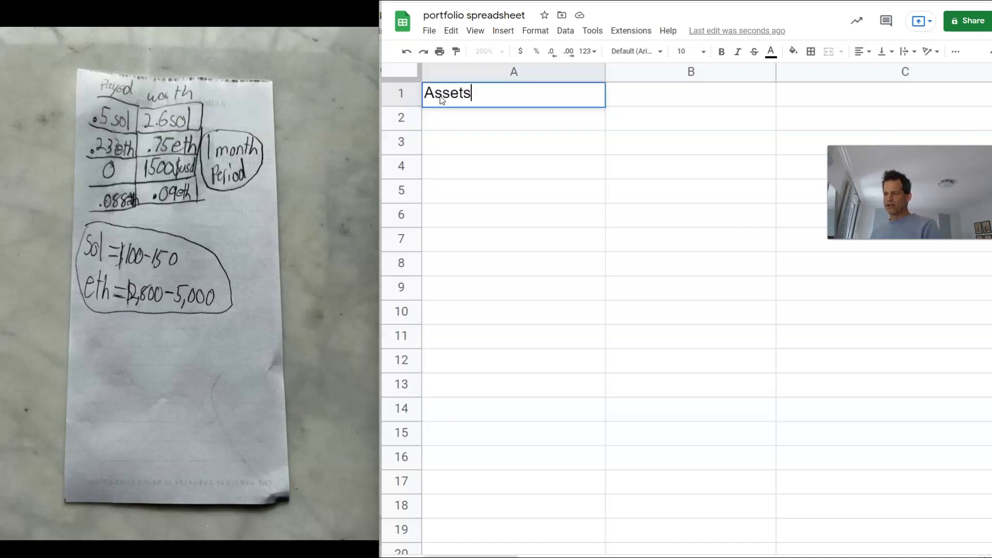
pyautogui.click(647, 94)
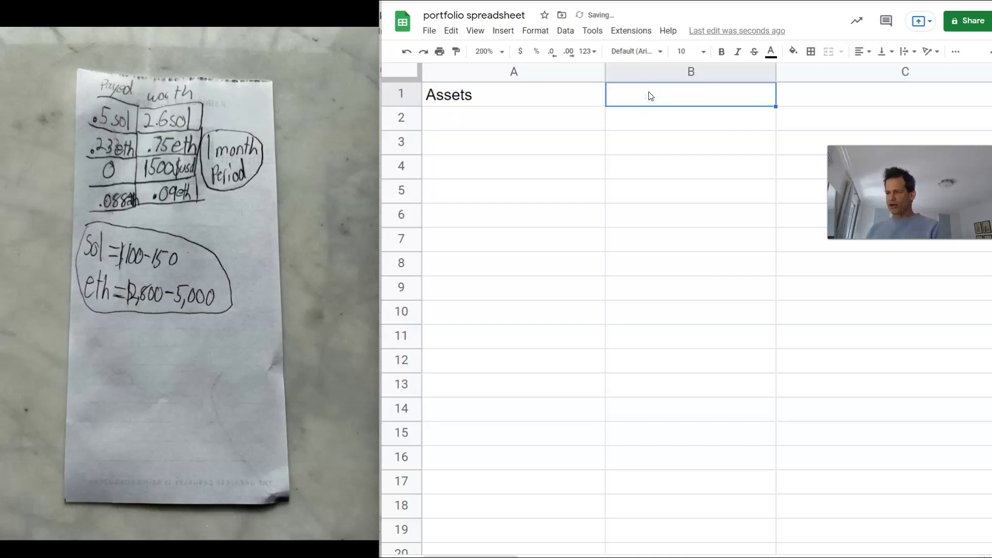
pyautogui.moveTo(605, 73); pyautogui.dragTo(528, 78)
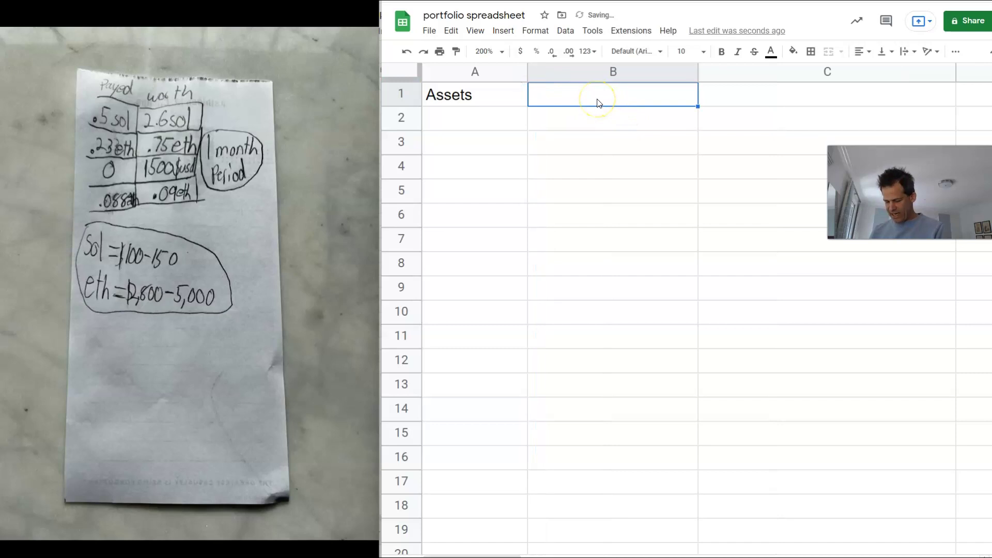
pyautogui.write('price')
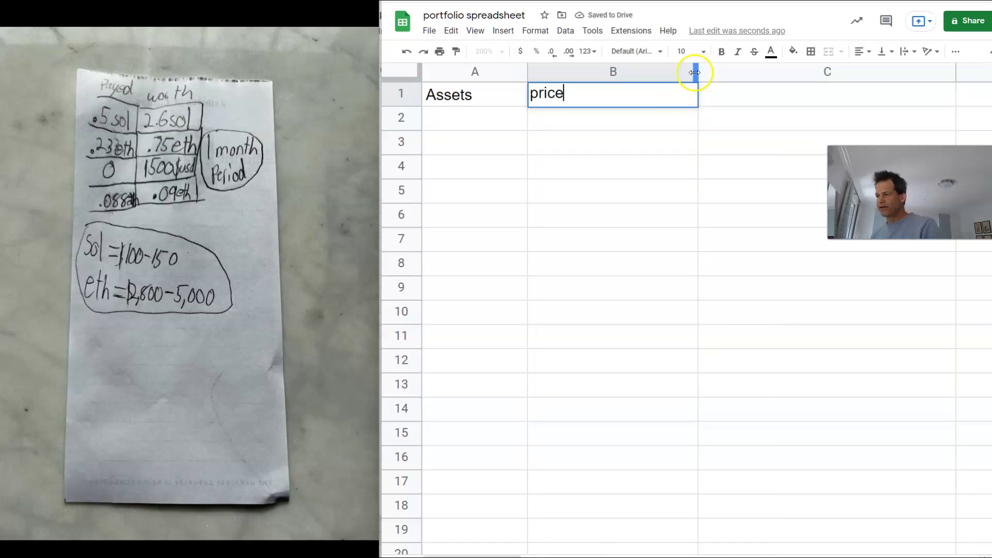
pyautogui.moveTo(696, 72); pyautogui.dragTo(634, 76)
pyautogui.click(691, 95)
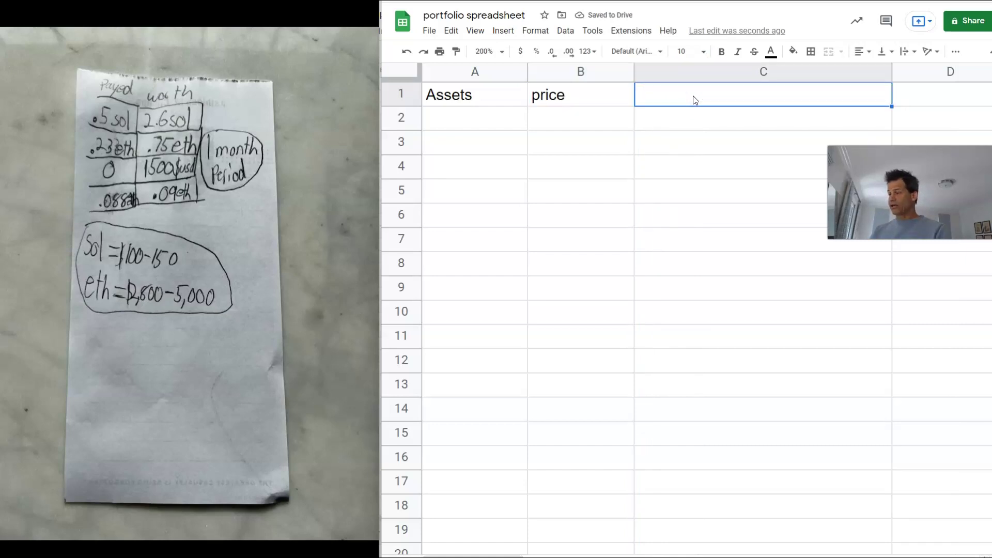
pyautogui.write('shares')
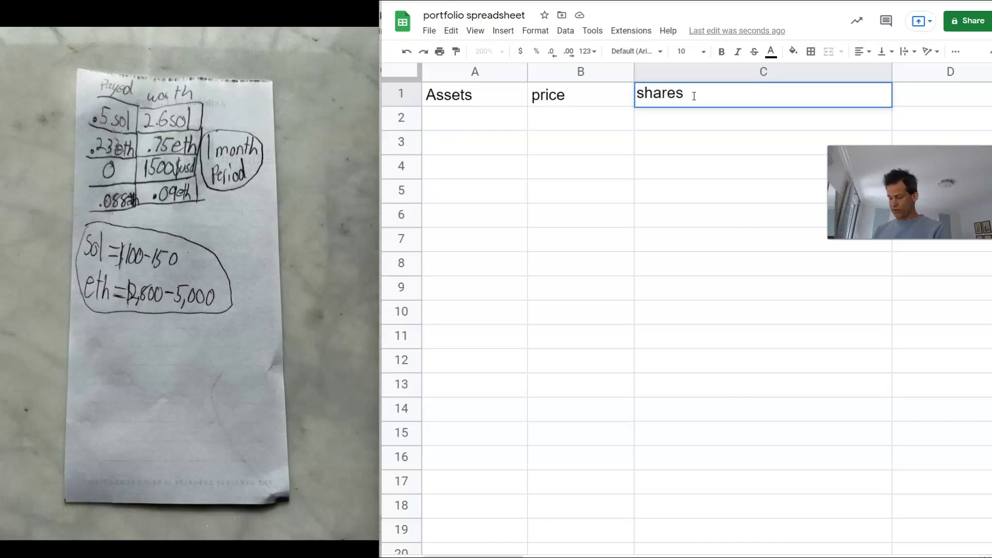
pyautogui.write('/tokens')
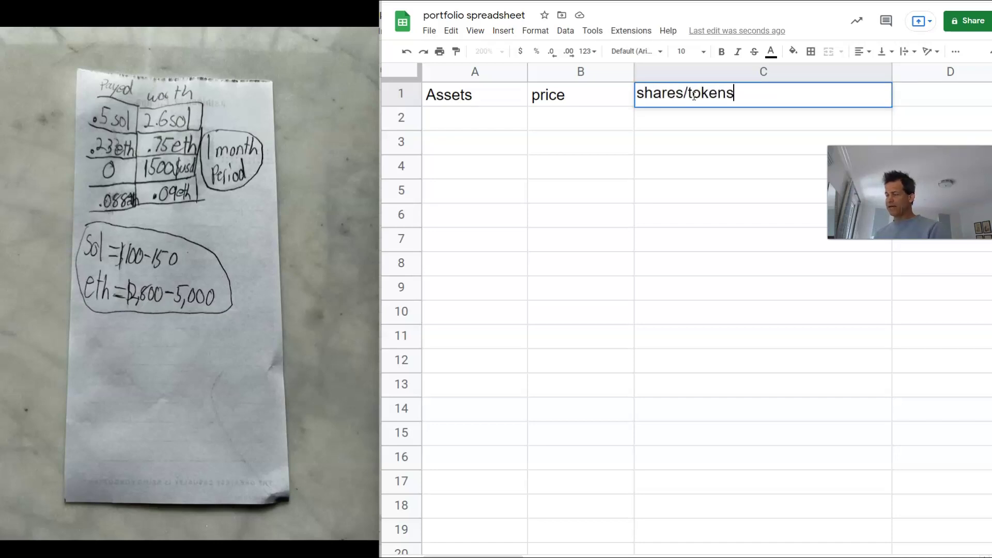
pyautogui.moveTo(891, 71); pyautogui.dragTo(782, 71)
pyautogui.click(842, 97)
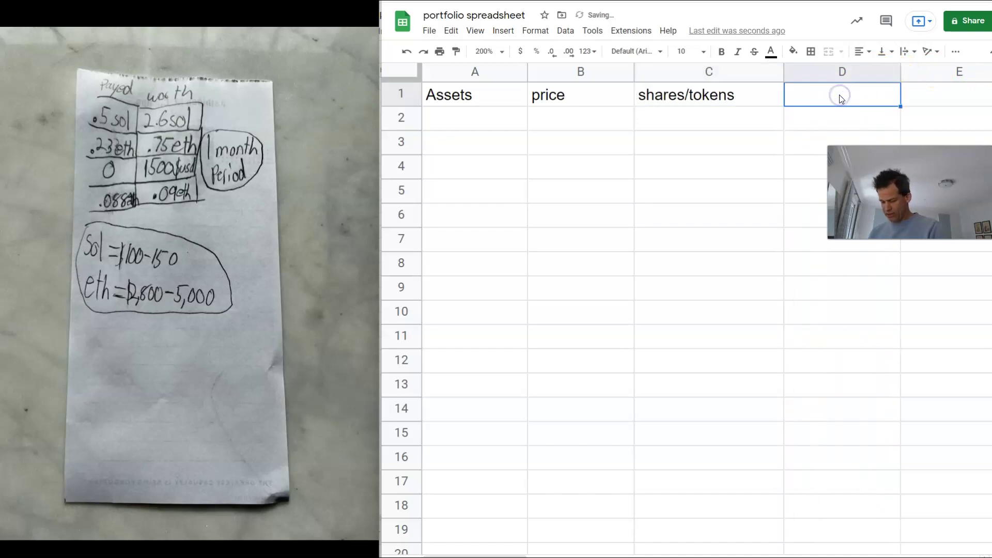
pyautogui.write('total')
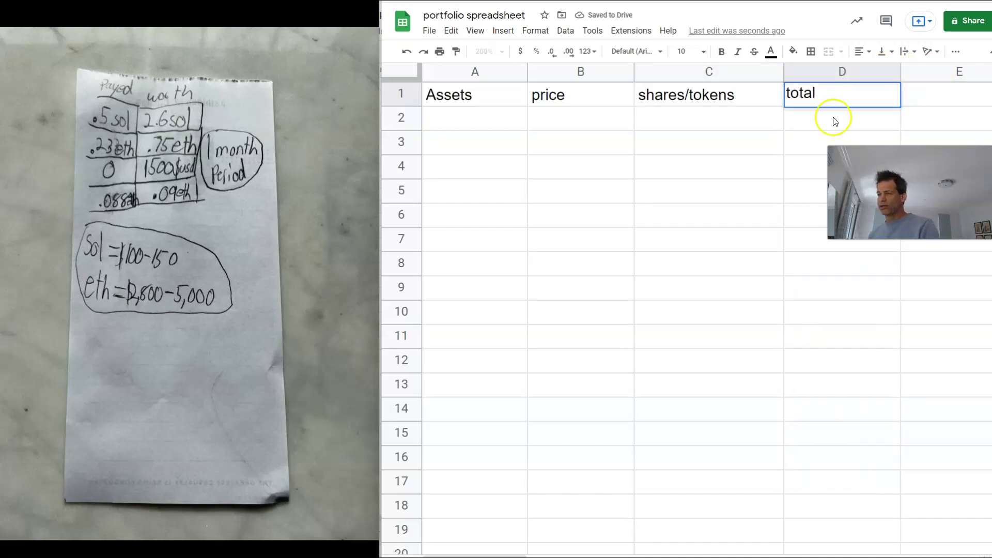
pyautogui.click(709, 273)
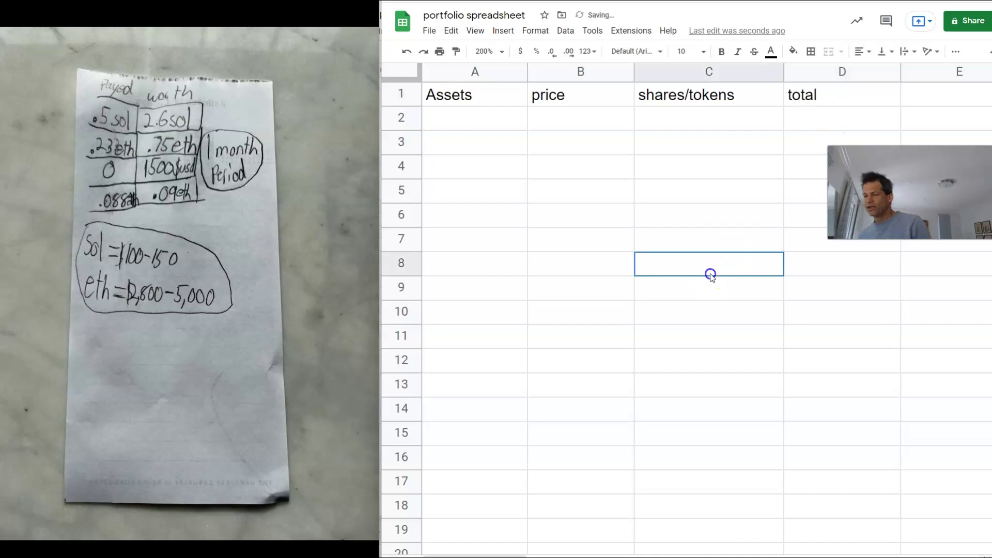
# - Insert a blank row above the headers and enter the date 3/1/2022 in A1
pyautogui.click(399, 94)
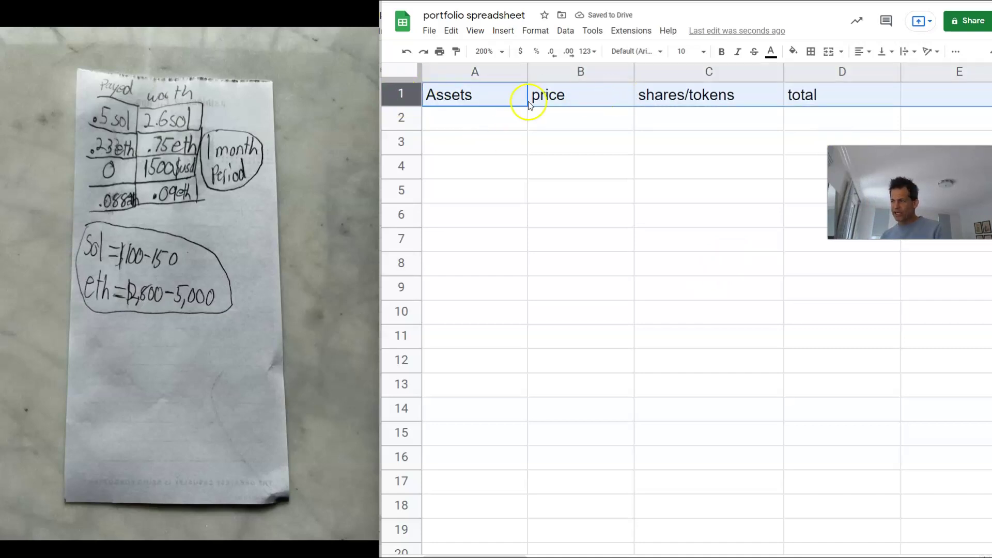
pyautogui.rightClick(396, 95)
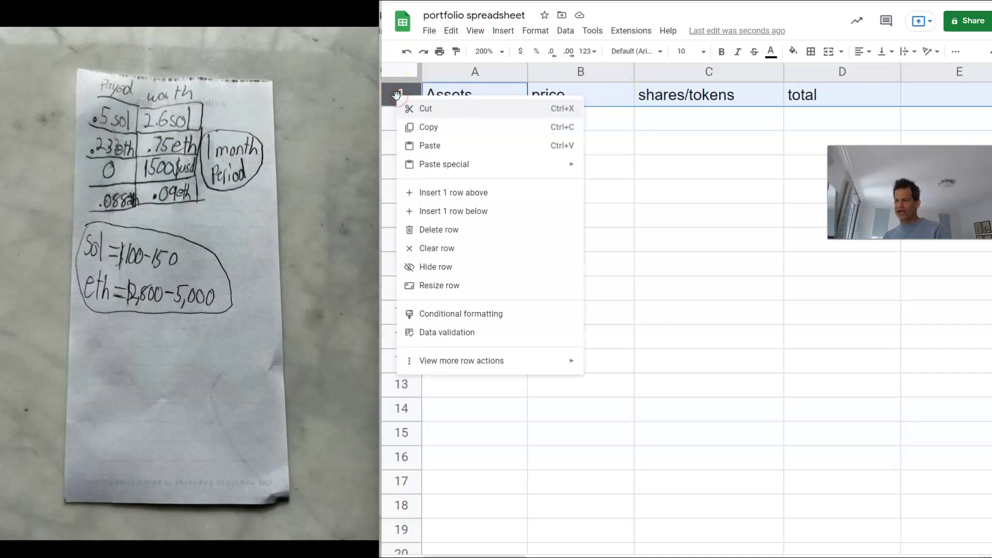
pyautogui.click(456, 193)
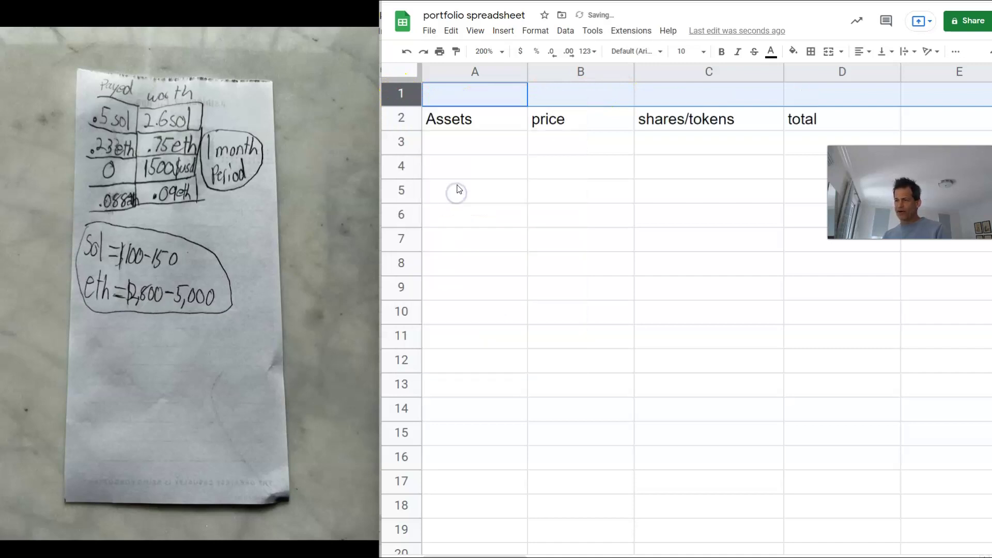
pyautogui.click(469, 98)
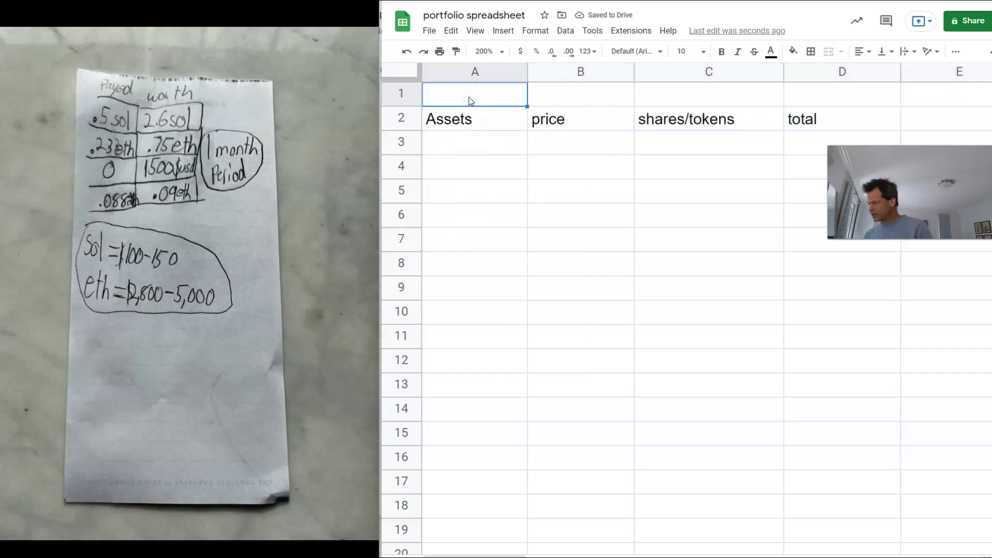
pyautogui.write('3/1/2022')
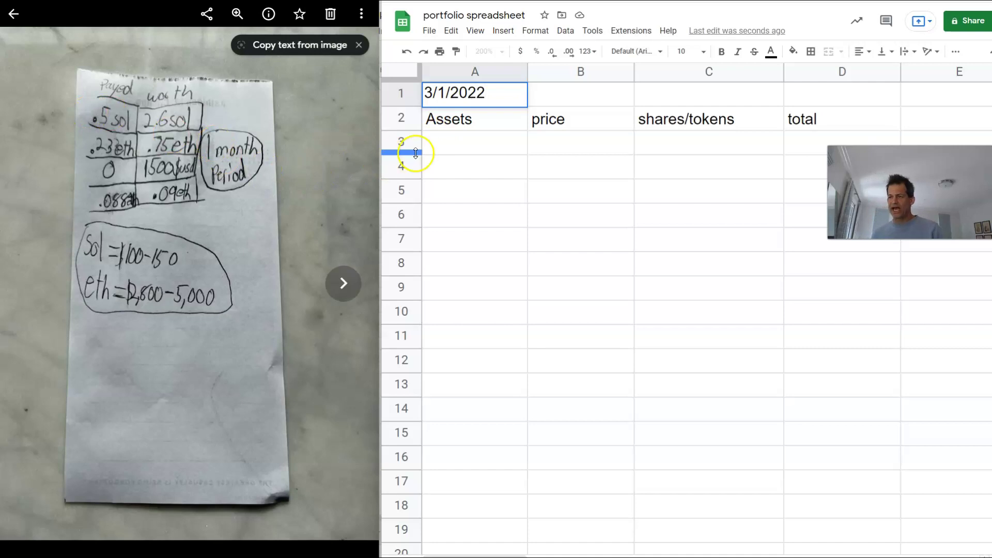
# - Enter Solana in A3 and make header row 2 bold
pyautogui.click(448, 148)
pyautogui.write('Solana')
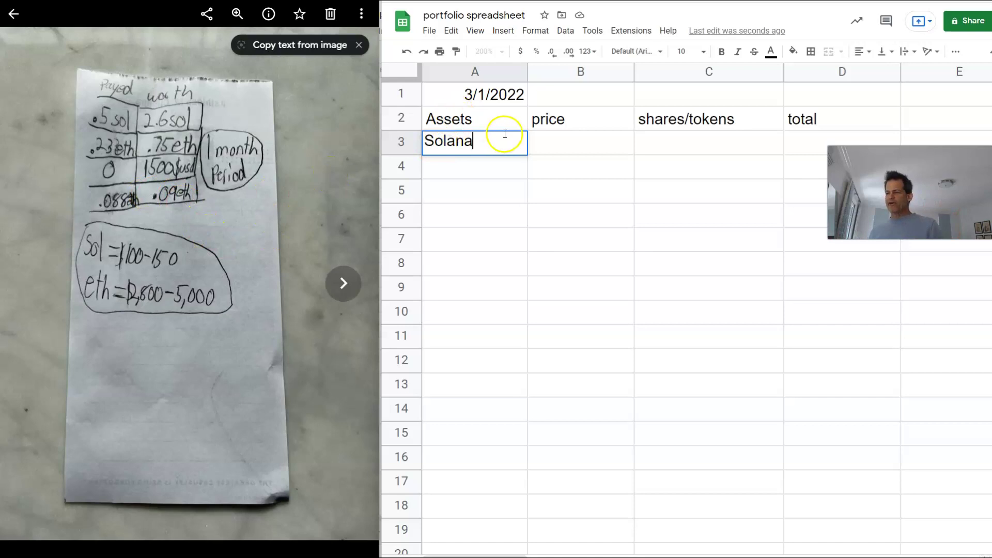
pyautogui.click(401, 119)
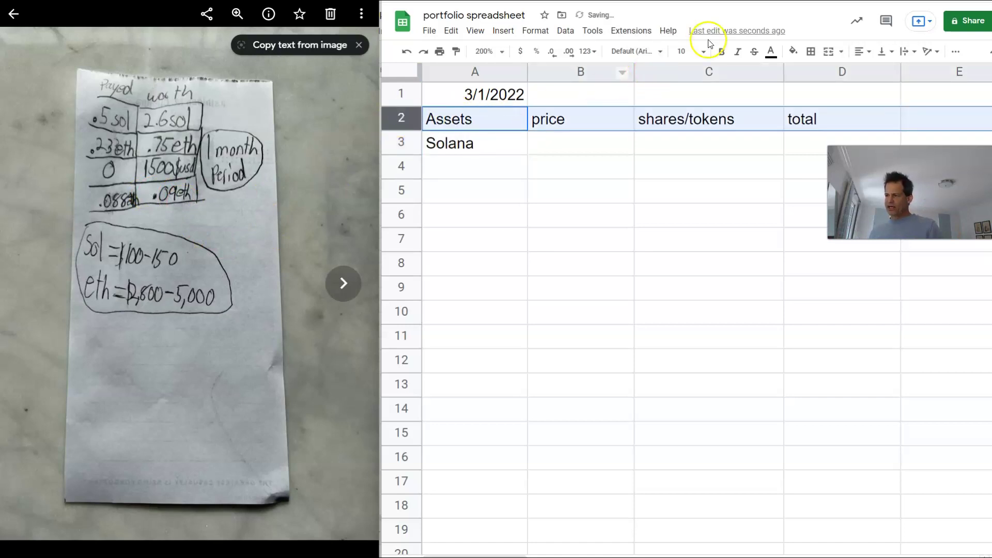
pyautogui.click(722, 51)
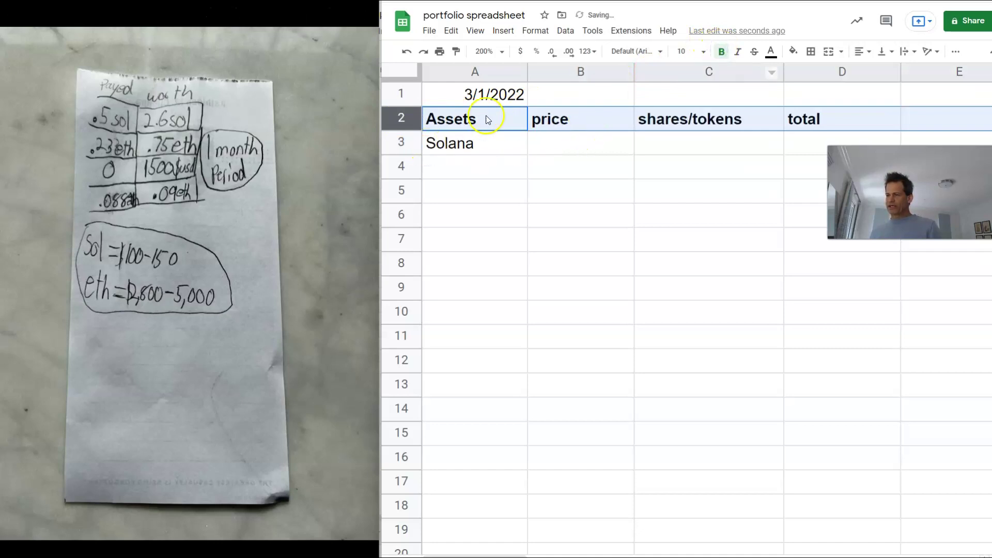
# - Enter ETH in A4 and USD, moving USD down to A6
pyautogui.click(454, 174)
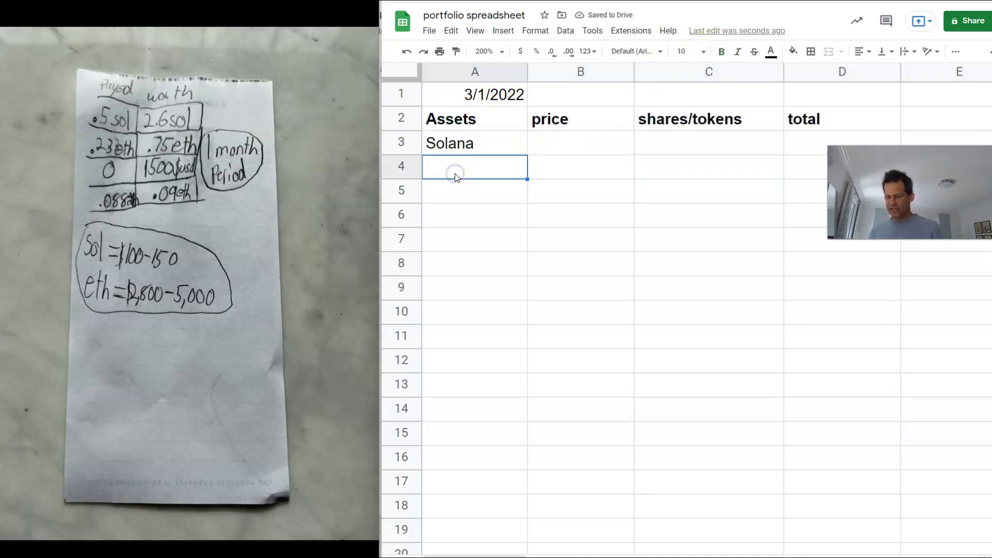
pyautogui.write('ETH')
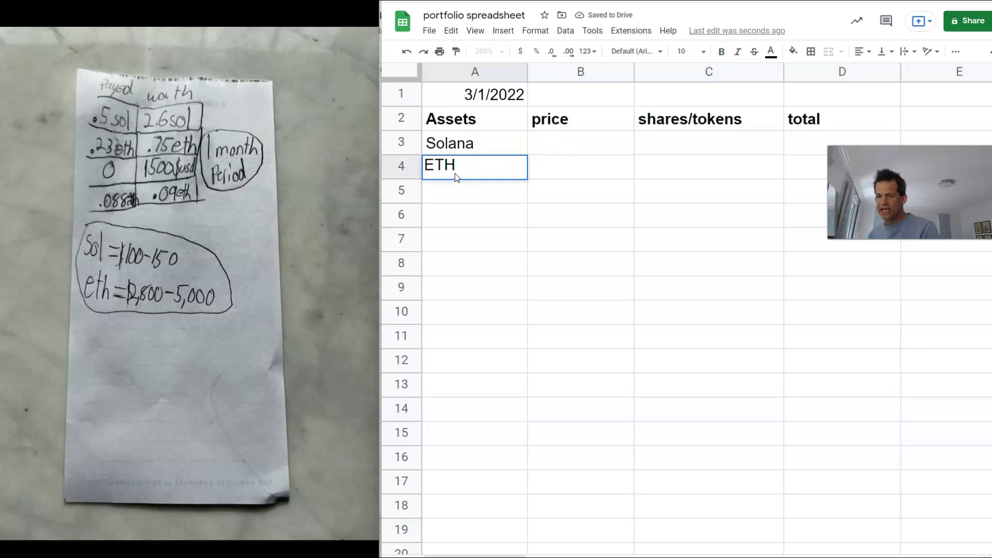
pyautogui.click(453, 199)
pyautogui.write('USD')
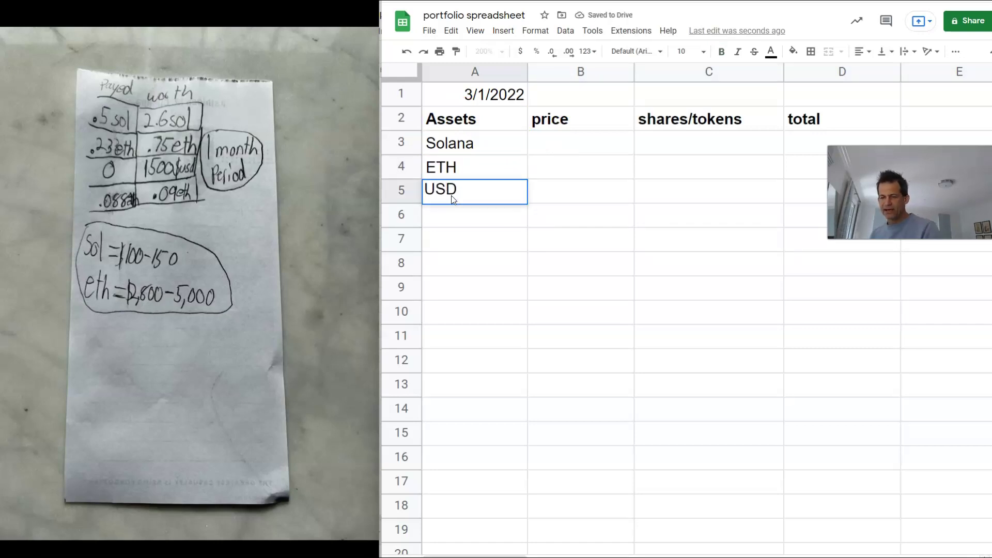
pyautogui.click(177, 195)
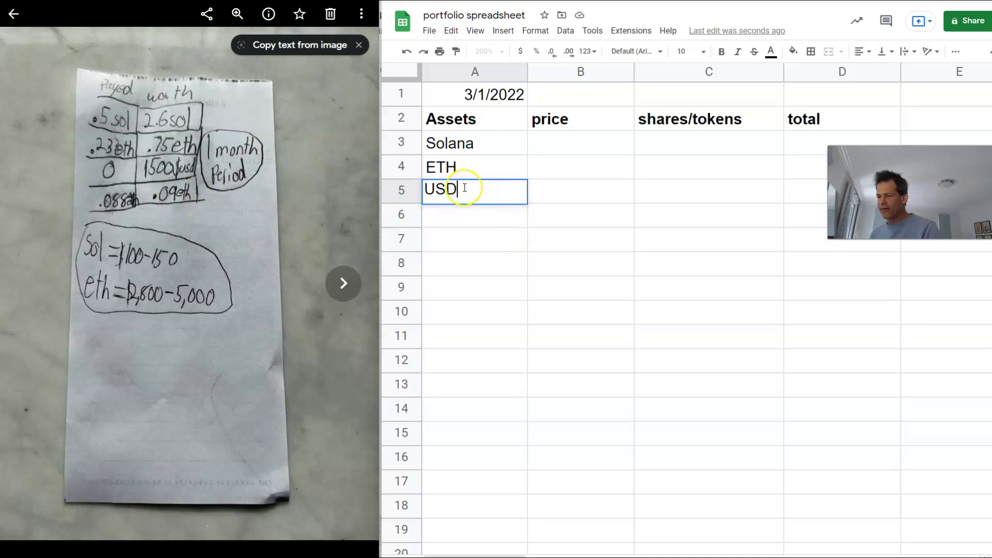
pyautogui.moveTo(465, 187); pyautogui.dragTo(395, 191)
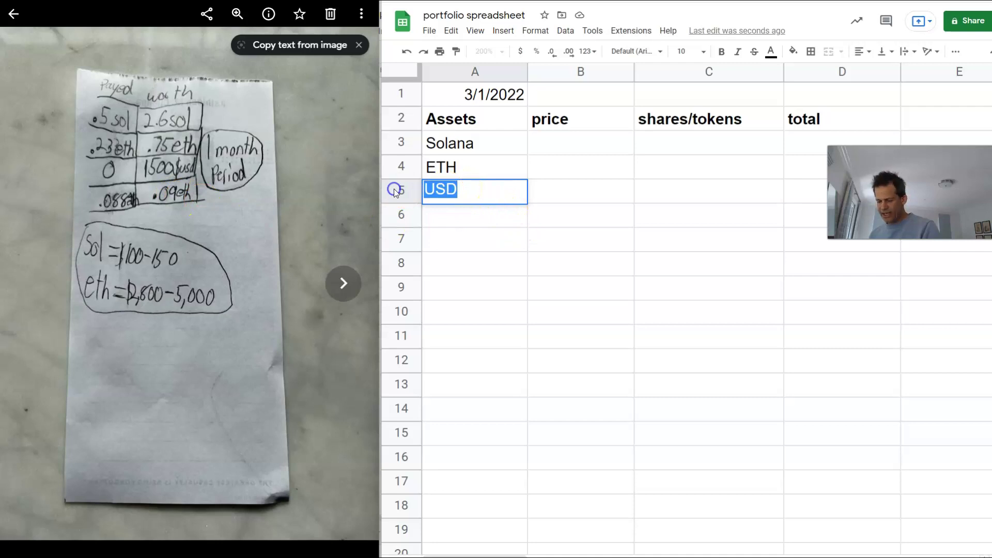
pyautogui.hotkey('ctrl', 'x')
pyautogui.click(445, 222)
pyautogui.hotkey('ctrl', 'v')
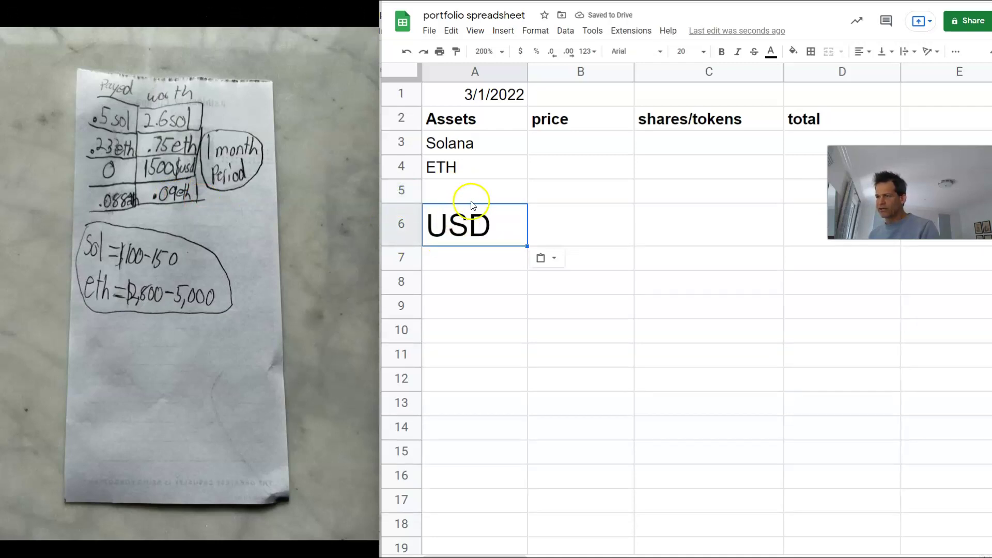
# - Reset USD to 10-point font and enter BRK.B in A5
pyautogui.click(467, 159)
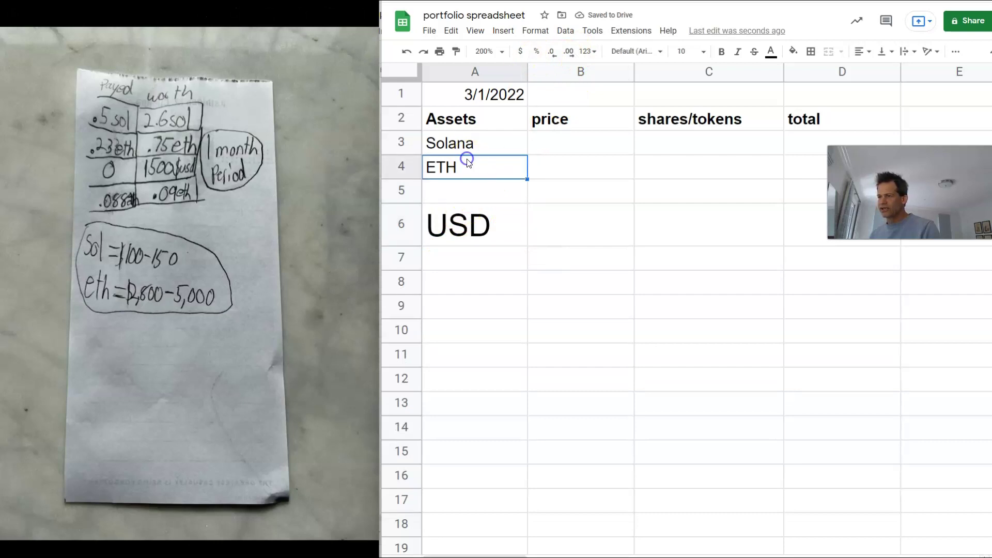
pyautogui.click(479, 237)
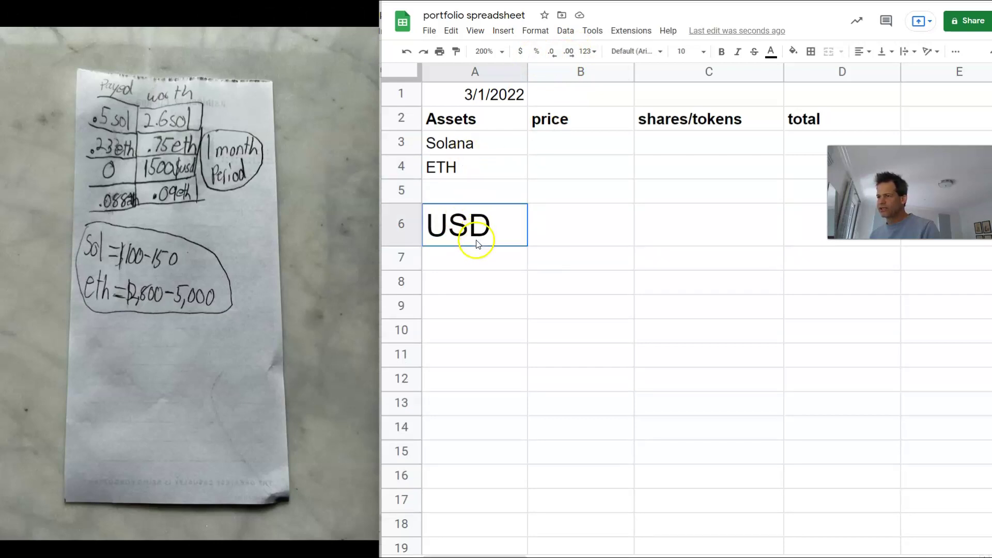
pyautogui.click(706, 51)
pyautogui.click(679, 147)
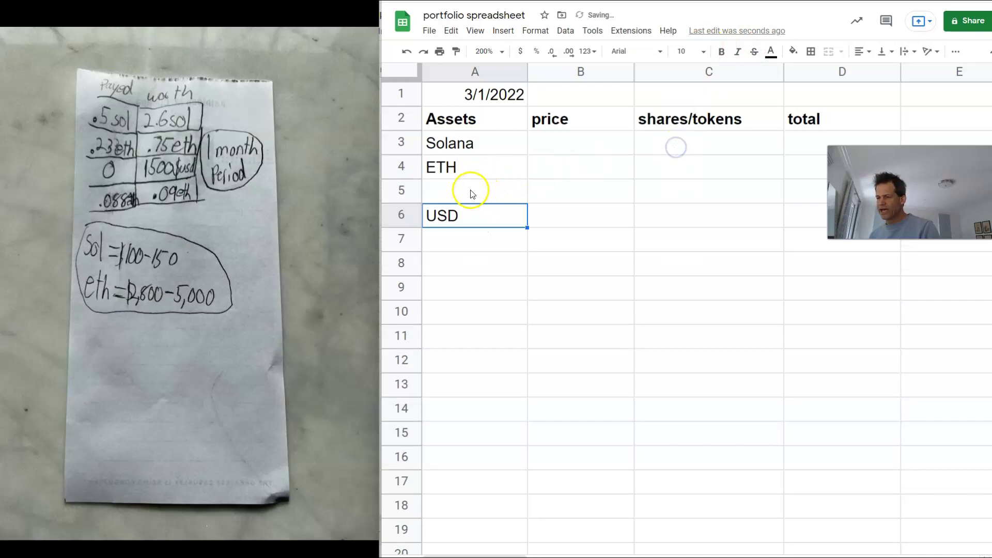
pyautogui.click(470, 192)
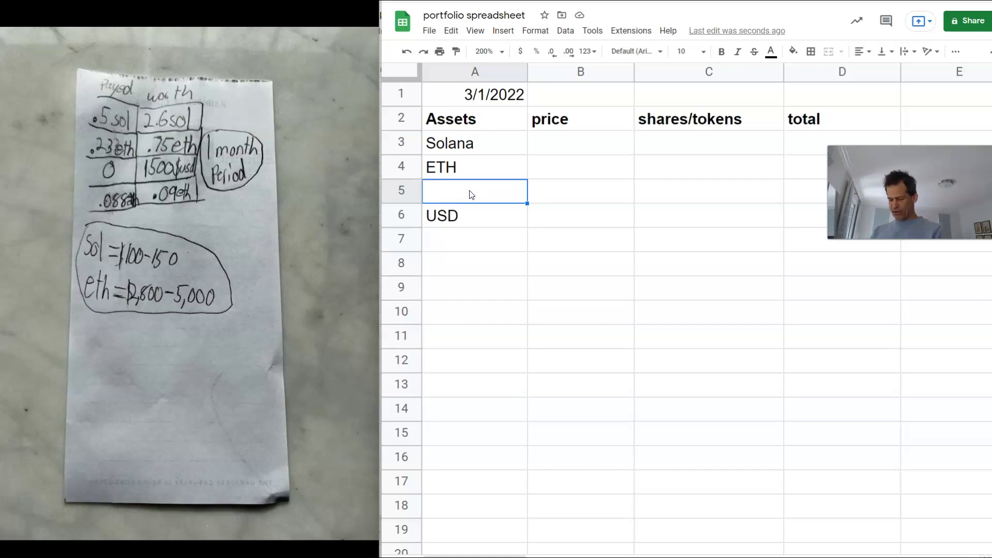
pyautogui.write('BRK.B')
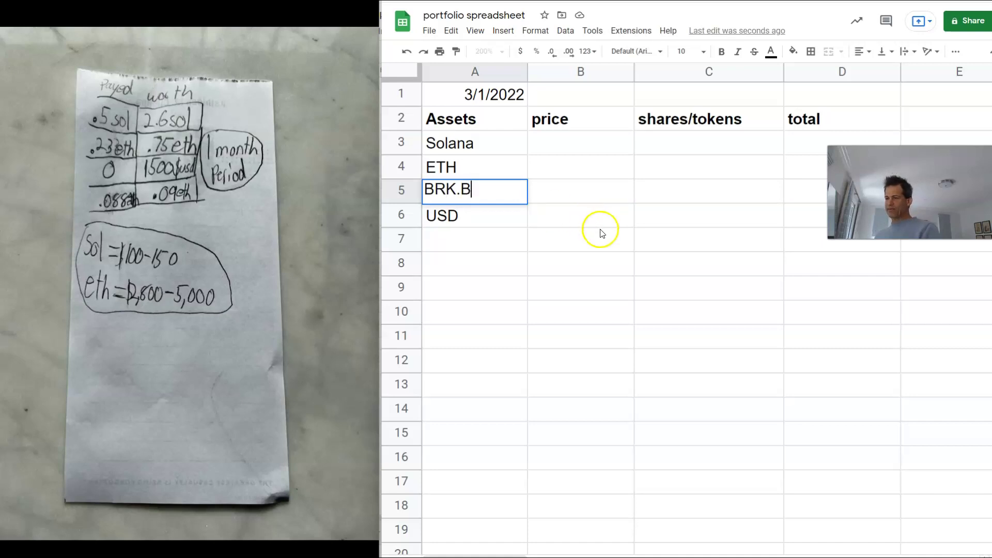
pyautogui.click(600, 235)
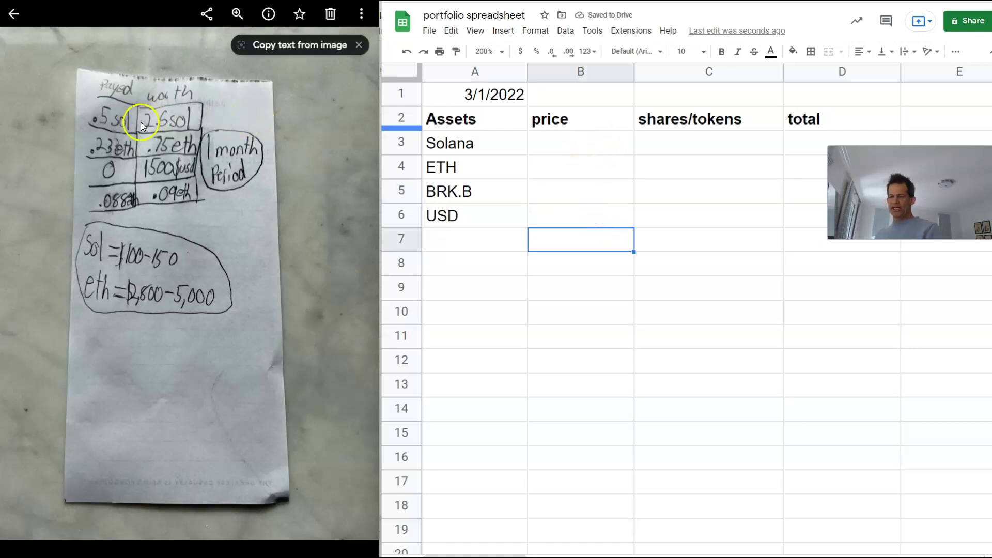
# - Enter holdings 2.6, 0.75 and 1 in C3–C5 for Solana, ETH and BRK.B
pyautogui.click(704, 143)
pyautogui.write('2.6')
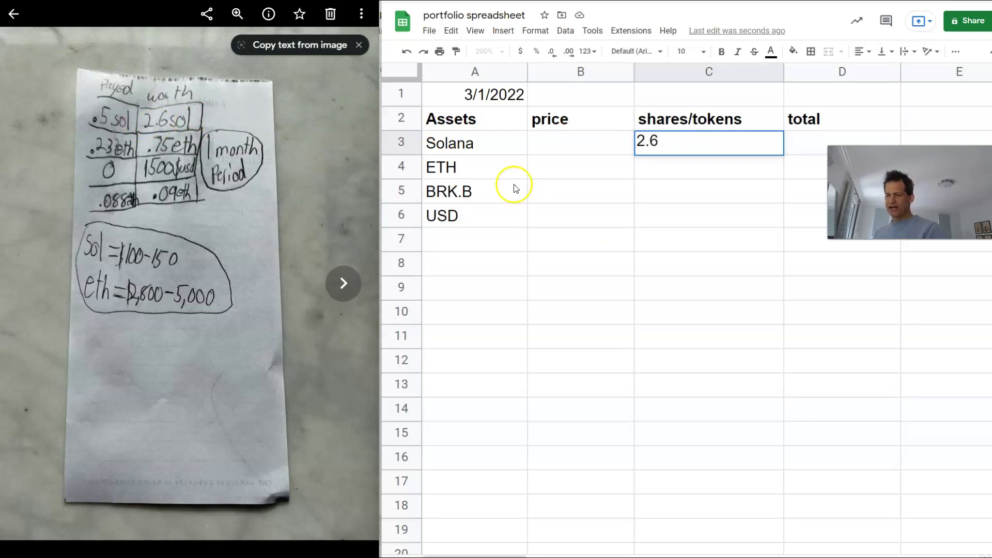
pyautogui.click(657, 177)
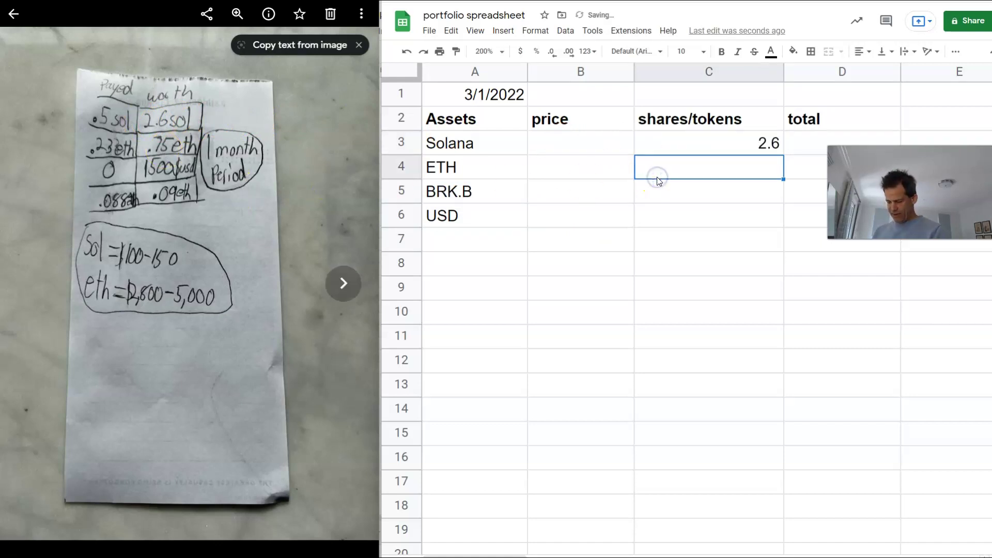
pyautogui.write('.75')
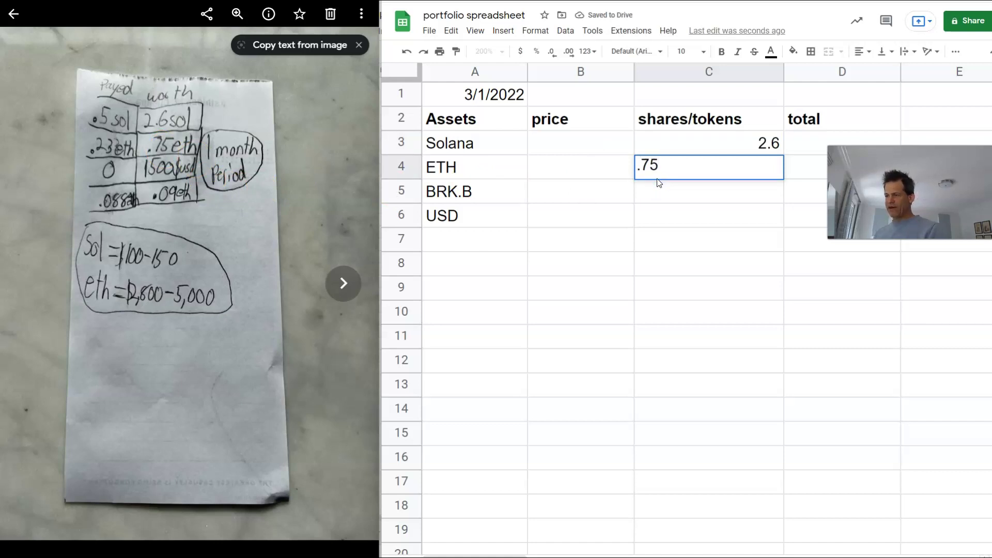
pyautogui.click(679, 196)
pyautogui.write('1')
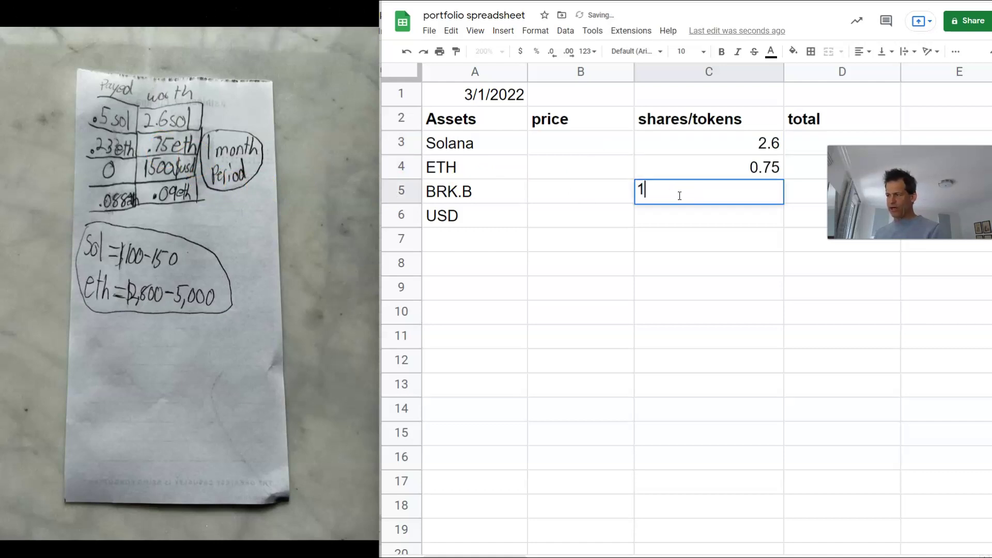
pyautogui.click(688, 214)
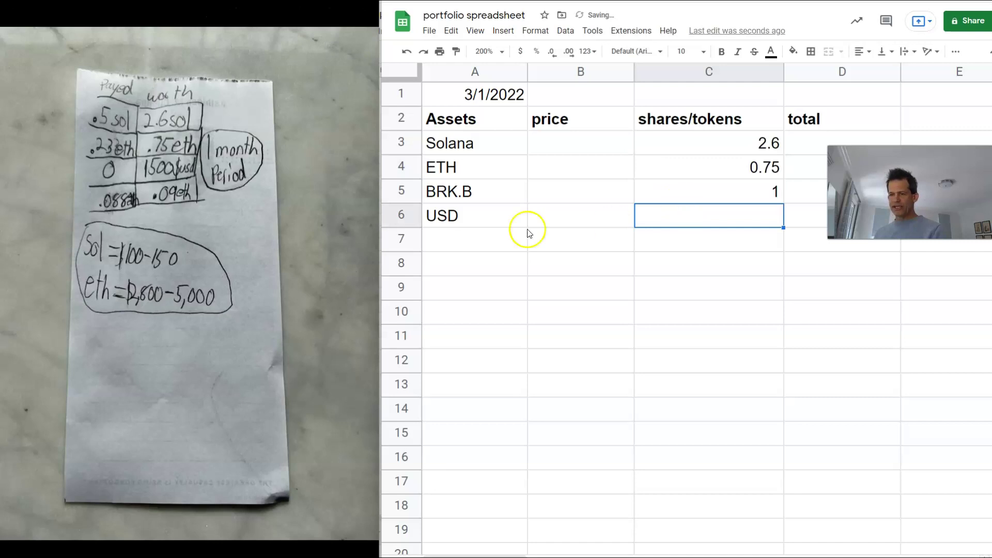
# - Enter 1500 as USD's amount in C6 and add a percent heading in E2
pyautogui.write('1500')
pyautogui.click(726, 269)
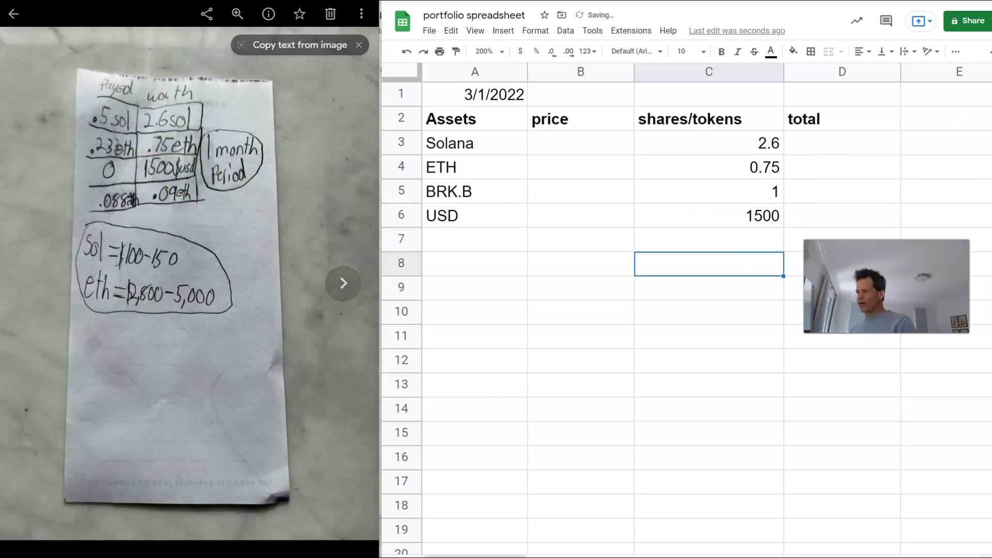
pyautogui.click(942, 124)
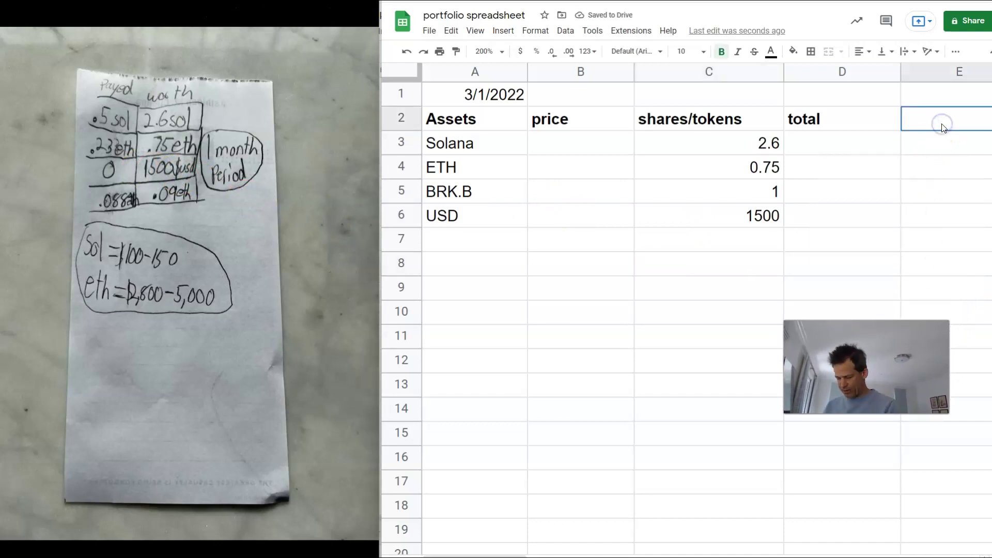
pyautogui.write('percent')
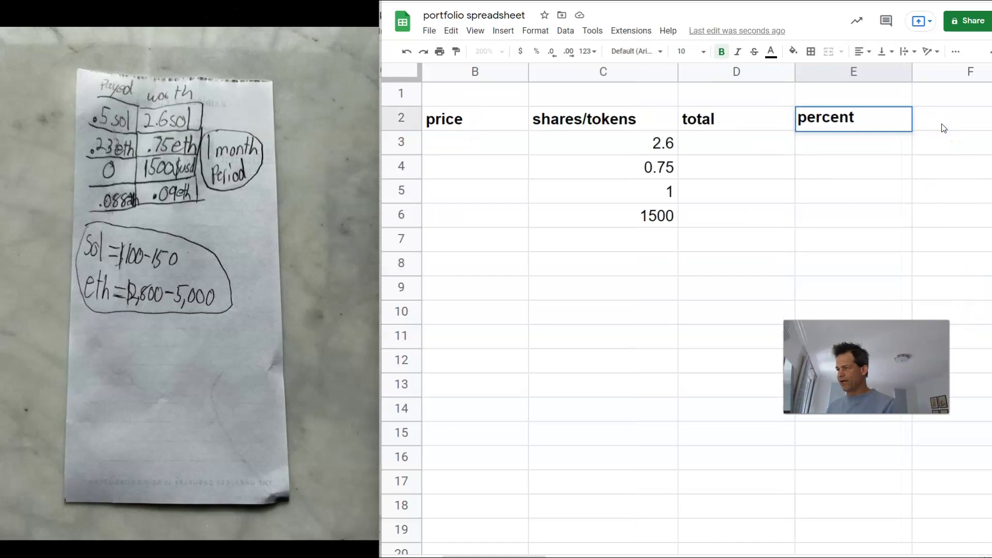
pyautogui.click(768, 189)
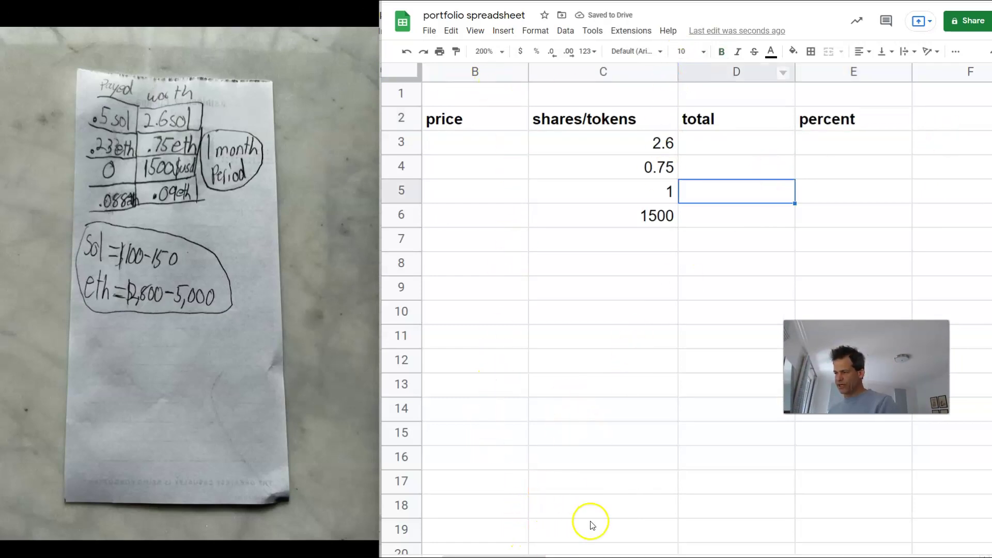
# - Narrow columns A through E to fit their contents
pyautogui.click(506, 207)
pyautogui.press('Left')
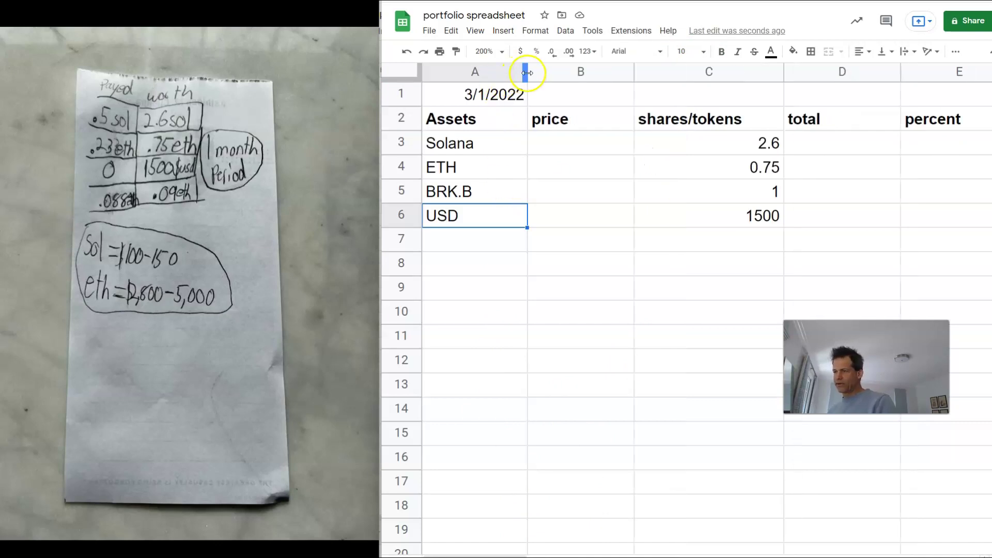
pyautogui.moveTo(527, 73); pyautogui.dragTo(501, 72)
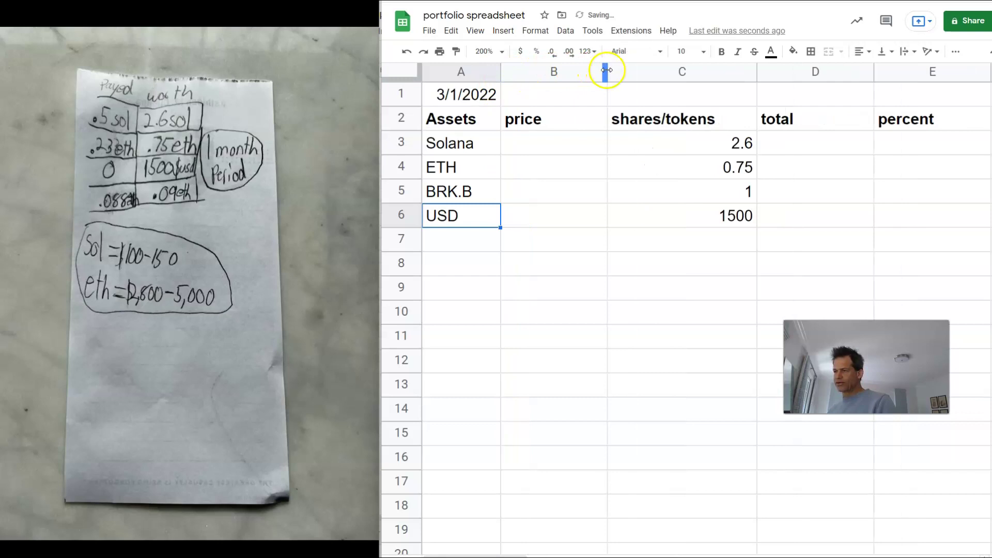
pyautogui.moveTo(606, 70); pyautogui.dragTo(565, 73)
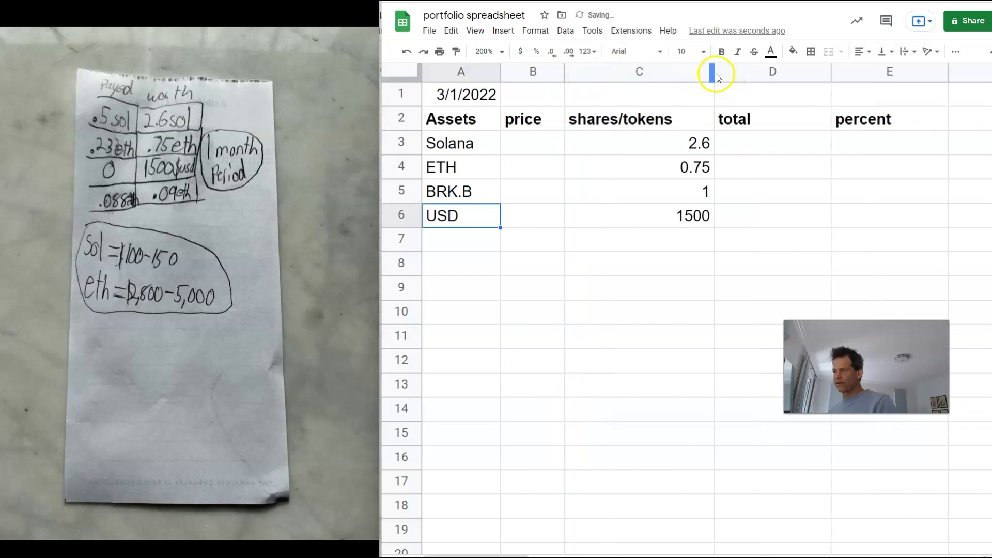
pyautogui.moveTo(714, 72); pyautogui.dragTo(671, 73)
pyautogui.moveTo(789, 73); pyautogui.dragTo(740, 73)
pyautogui.moveTo(858, 72); pyautogui.dragTo(817, 72)
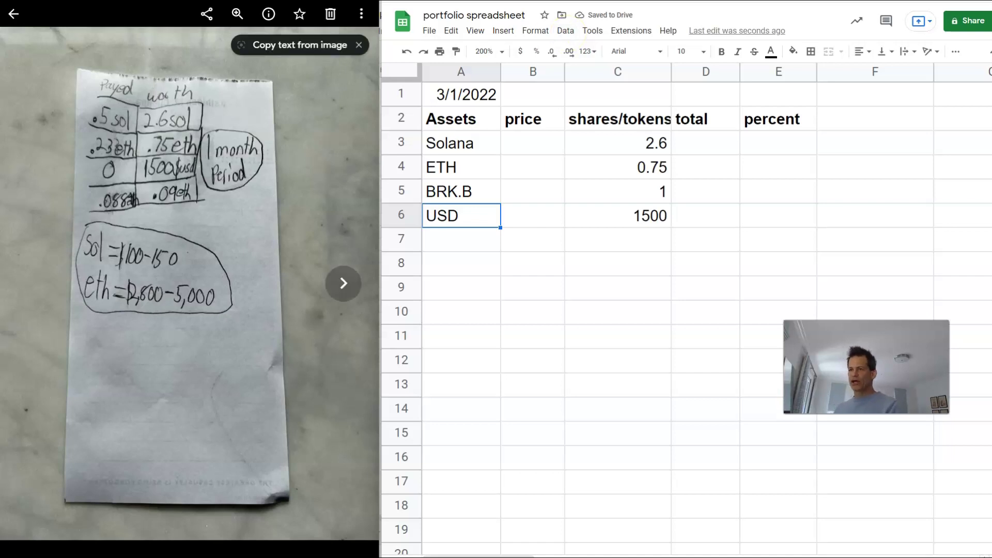
# - Open the CoinGecko portfolio from the crypto bookmarks to check coin prices
pyautogui.click(189, 1)
pyautogui.moveTo(120, 69)
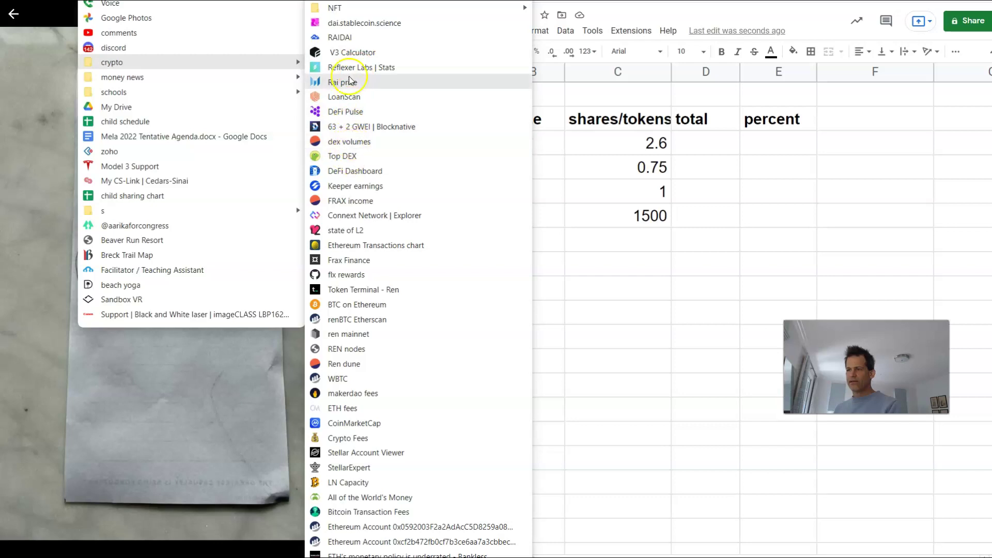
pyautogui.press('Escape')
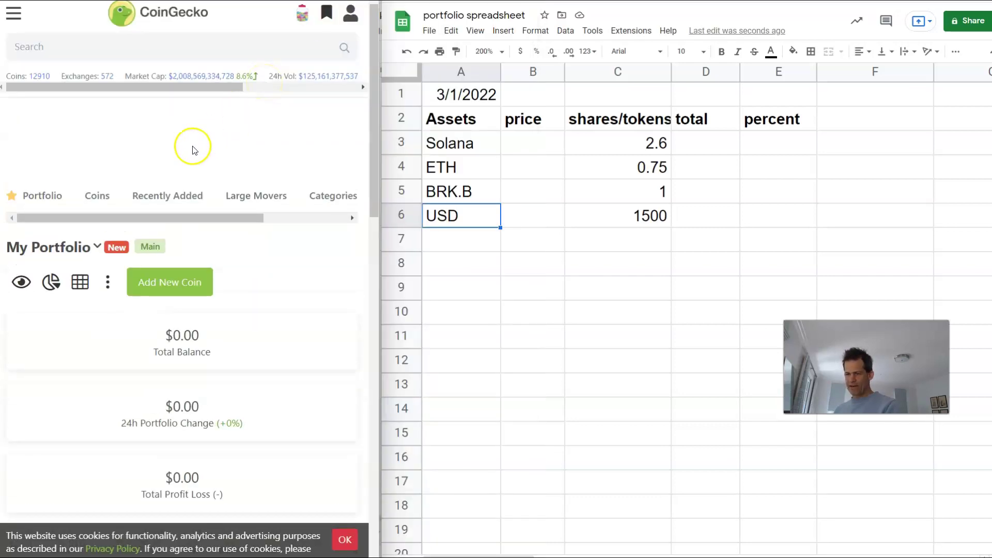
pyautogui.scroll(-3, 194, 149)
pyautogui.scroll(-5, 193, 149)
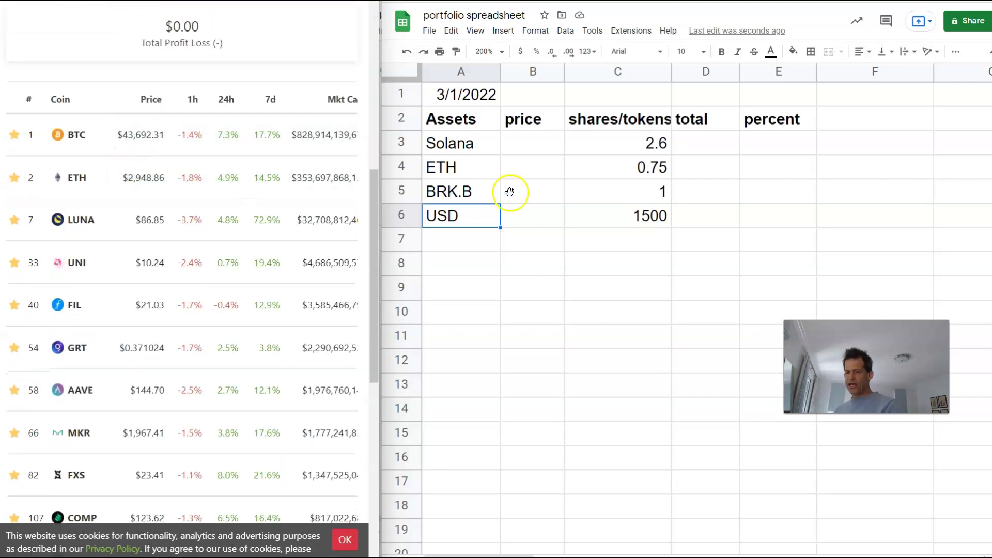
# - Enter ETH's price of 2948 in cell B4
pyautogui.click(533, 176)
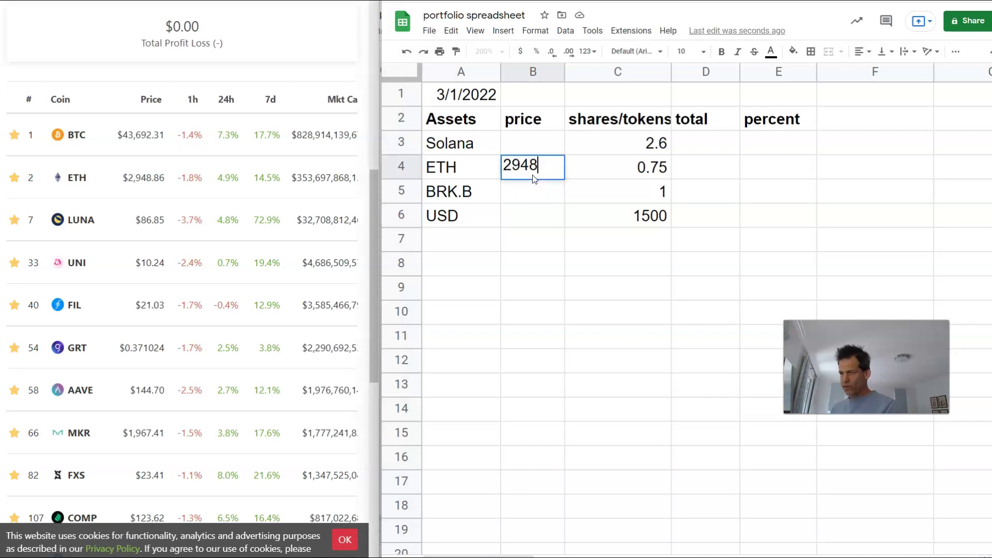
pyautogui.click(520, 219)
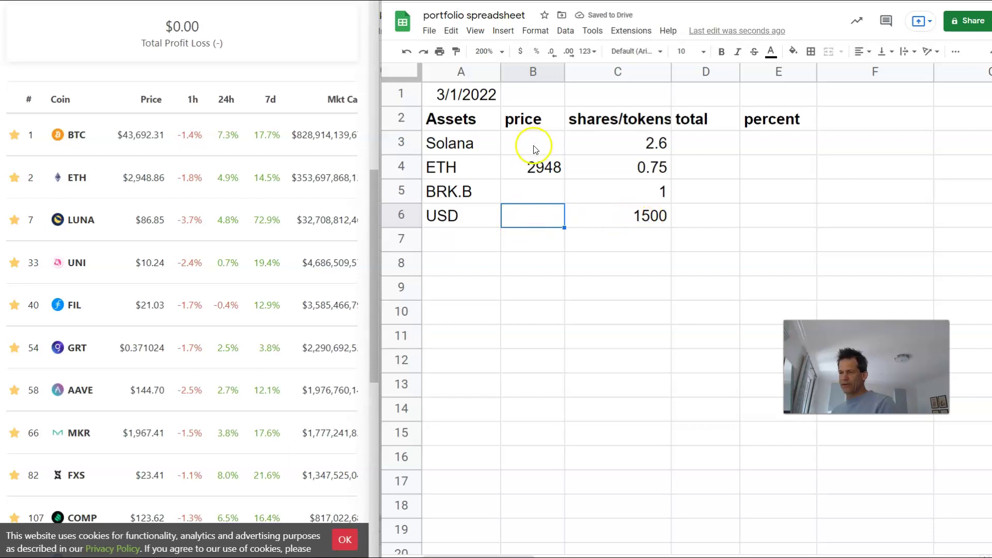
pyautogui.scroll(4, 196, 151)
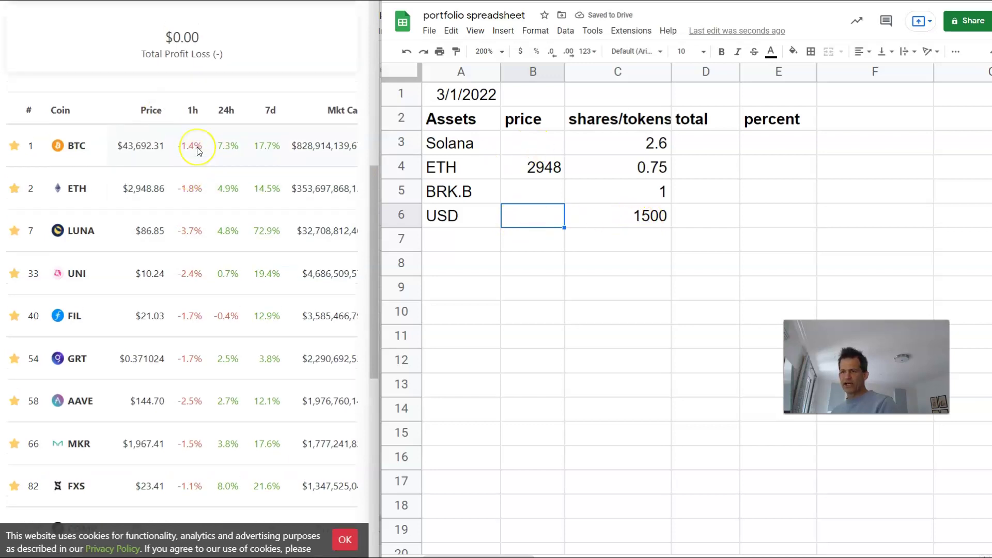
pyautogui.scroll(4, 197, 151)
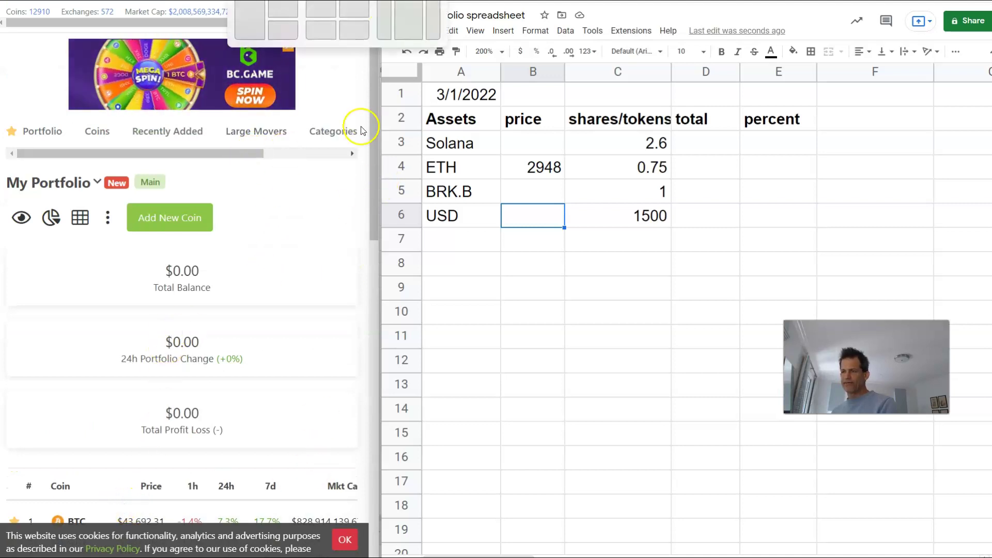
pyautogui.moveTo(379, 128); pyautogui.dragTo(991, 170)
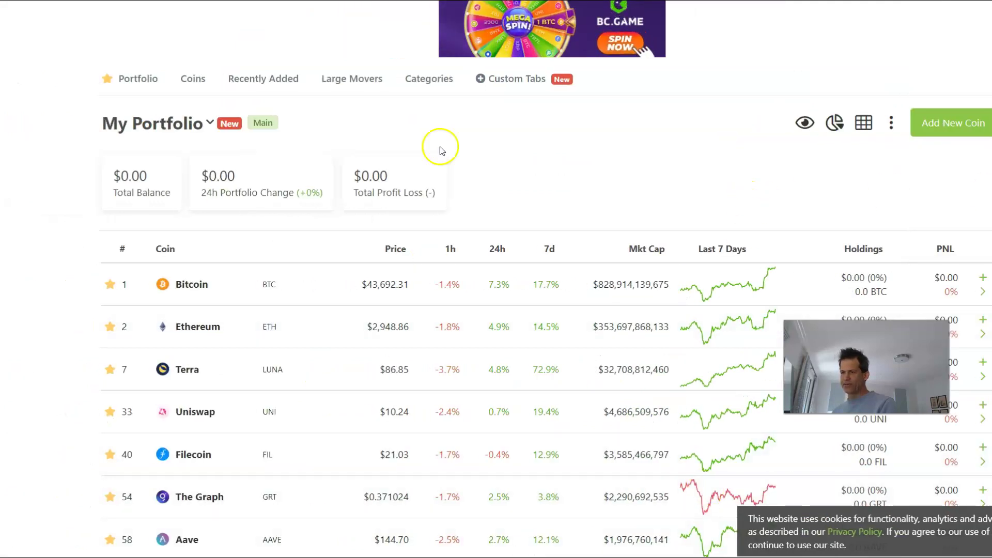
# - Search CoinGecko for Solana and open its coin page showing $97.29
pyautogui.scroll(2, 643, 141)
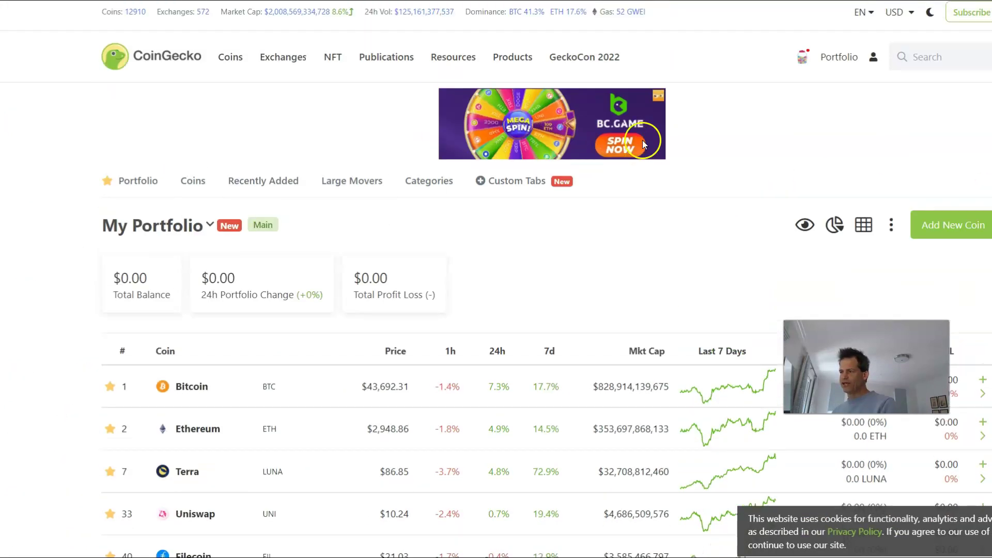
pyautogui.click(946, 59)
pyautogui.write('solan')
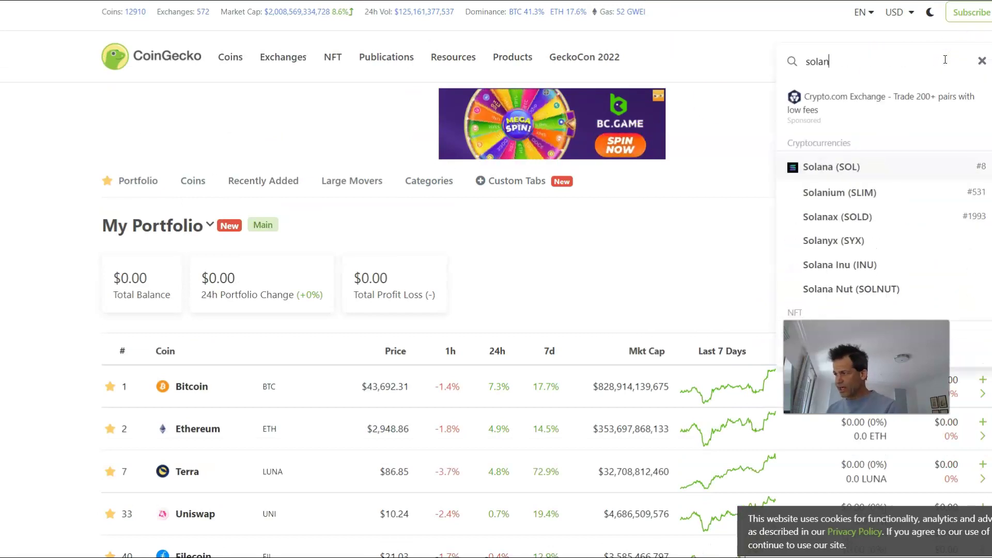
pyautogui.click(842, 167)
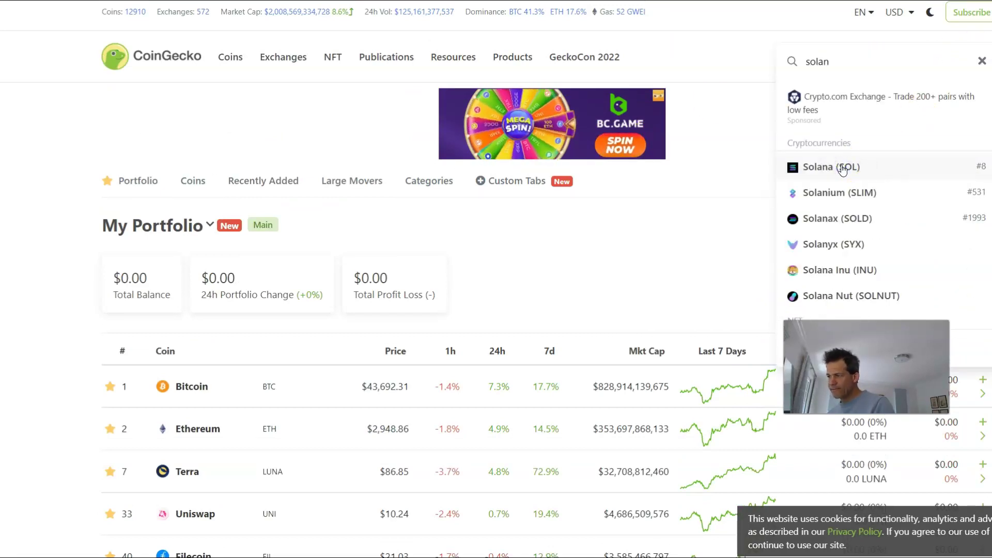
pyautogui.click(408, 218)
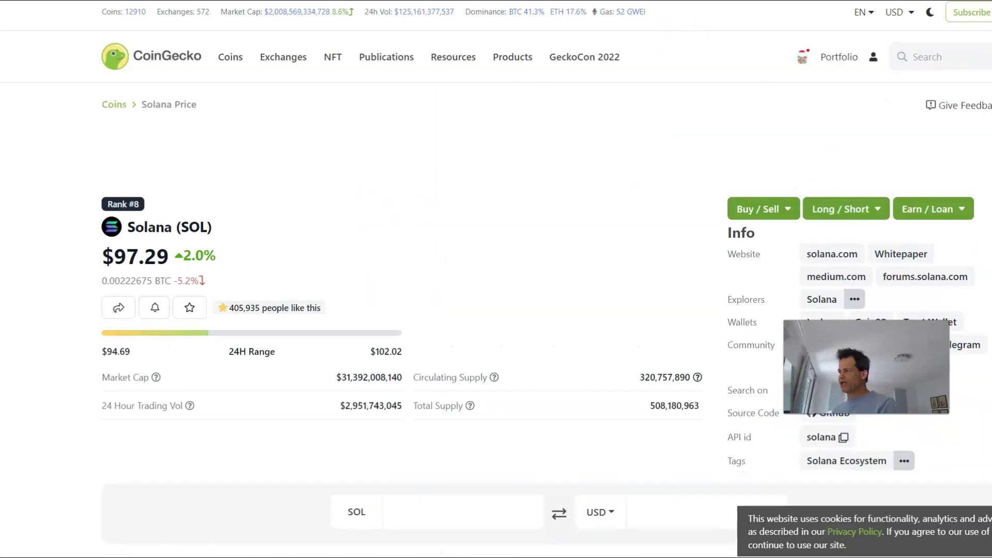
# - Enter 97.29 as Solana's price in B3, then widen the browser again
pyautogui.moveTo(991, 81); pyautogui.dragTo(335, 81)
pyautogui.click(591, 140)
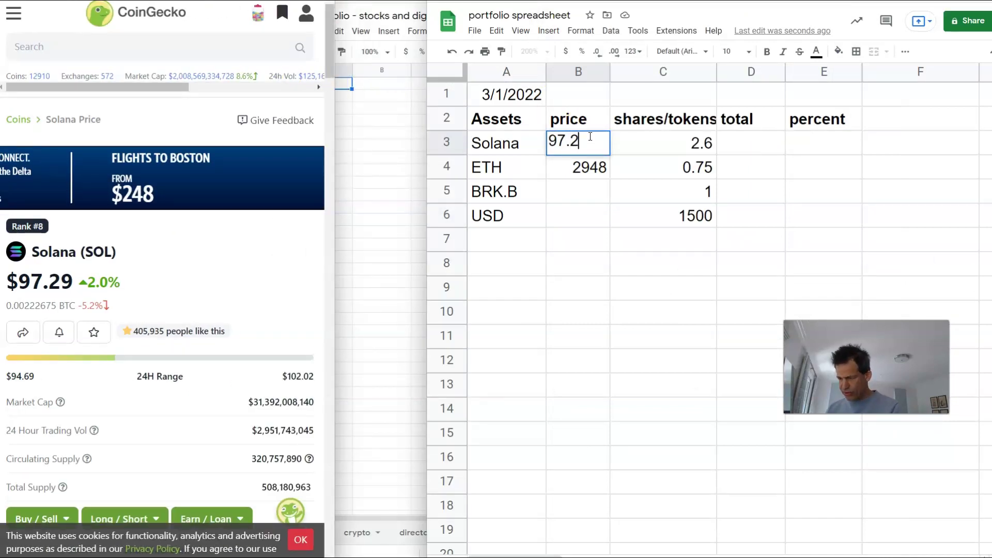
pyautogui.click(585, 192)
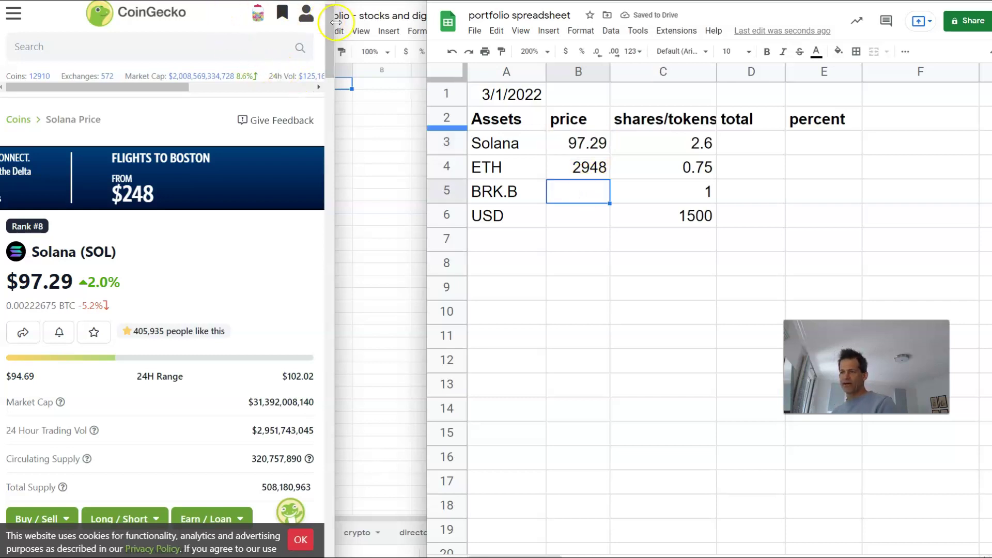
pyautogui.moveTo(335, 18); pyautogui.dragTo(614, 21)
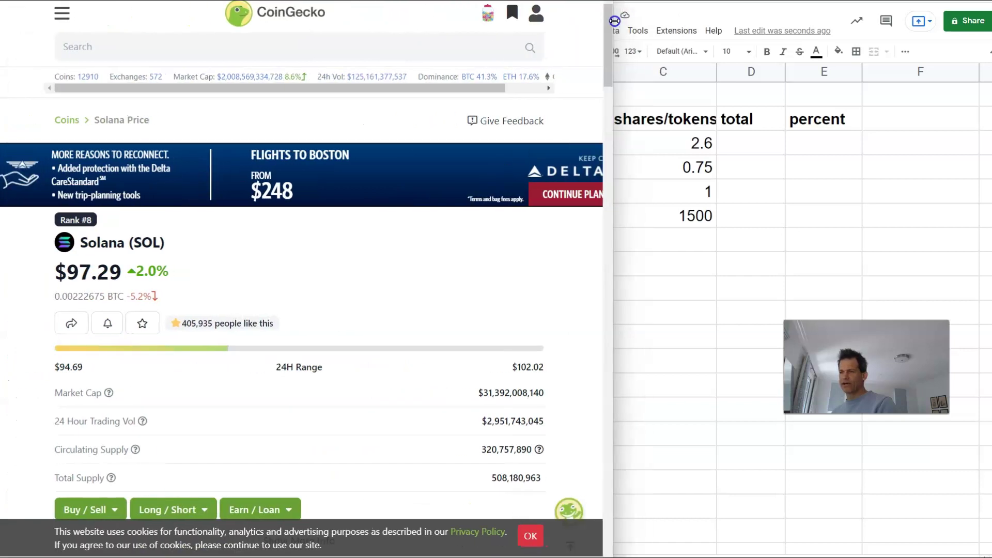
# - Open the saved Yahoo Finance portfolio and scroll down to BRK-B
pyautogui.click(331, 0)
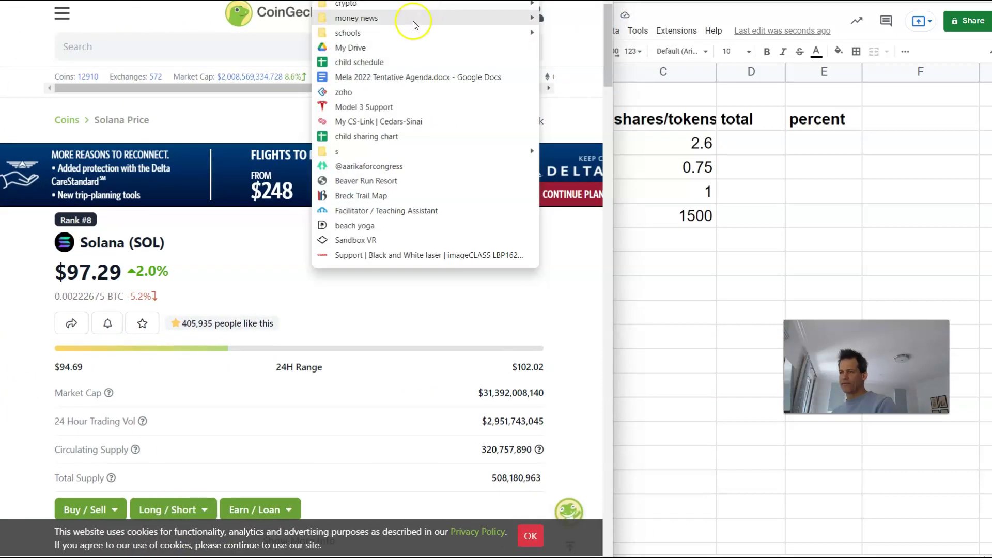
pyautogui.moveTo(414, 21)
pyautogui.click(594, 38)
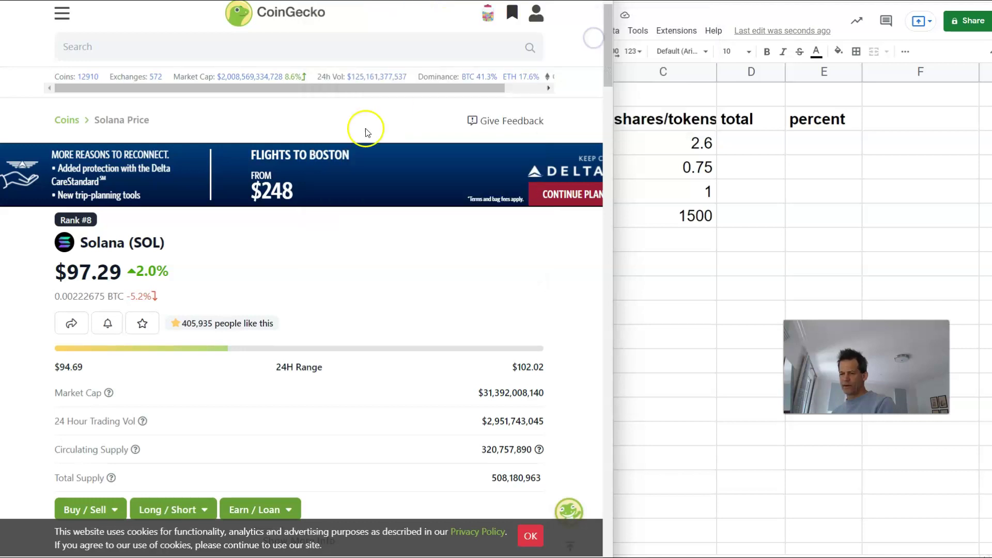
pyautogui.scroll(-5, 305, 176)
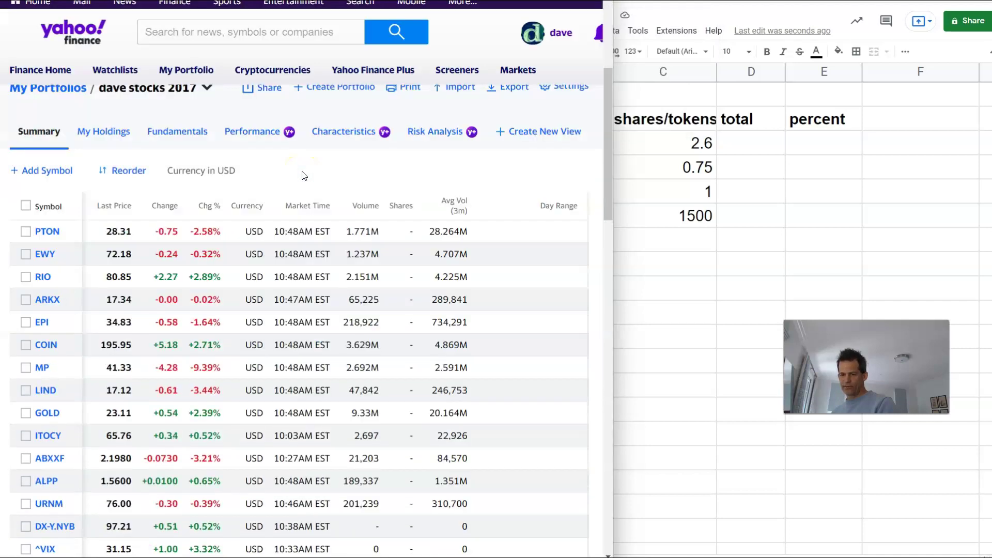
pyautogui.scroll(-4, 304, 175)
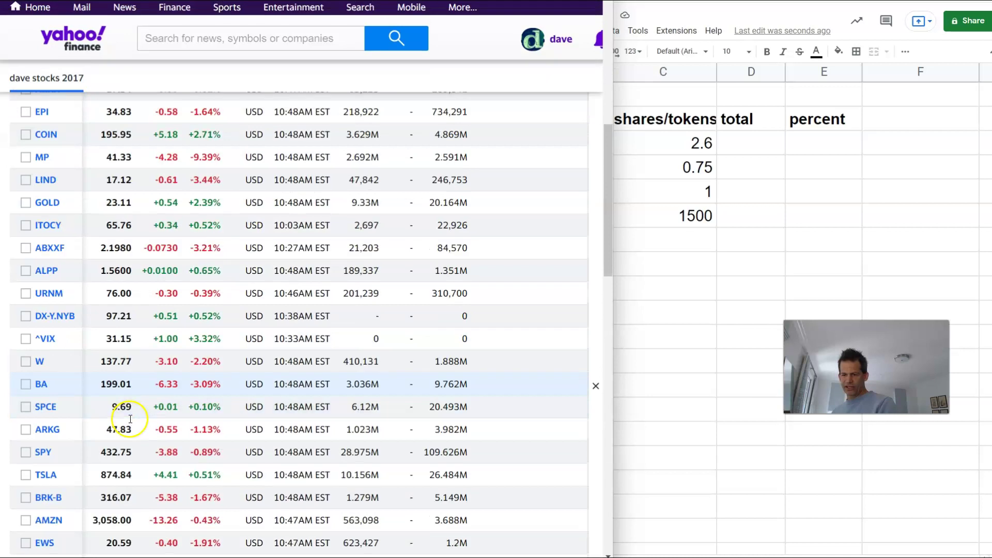
pyautogui.scroll(-3, 129, 421)
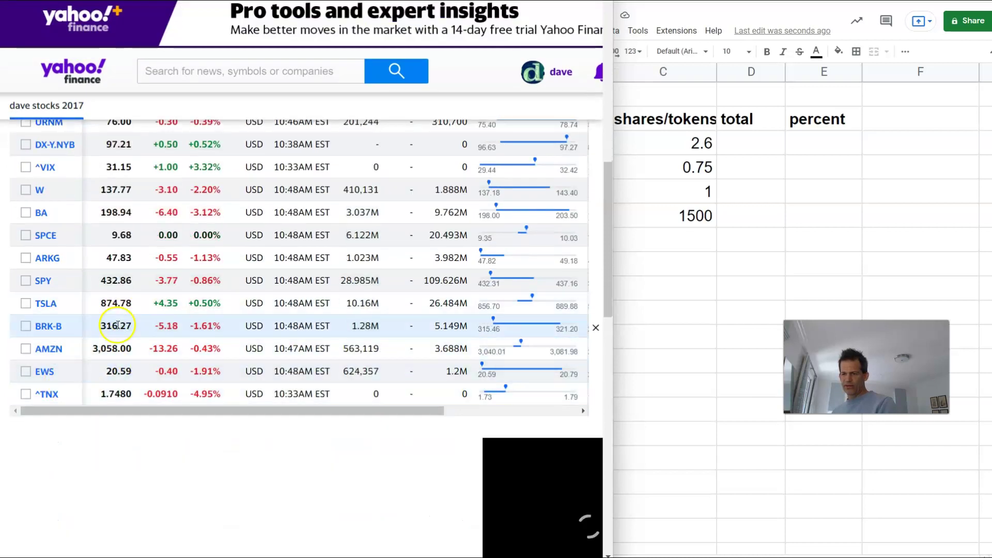
# - Enter 316 as BRK.B's price in cell B5
pyautogui.moveTo(613, 268); pyautogui.dragTo(317, 277)
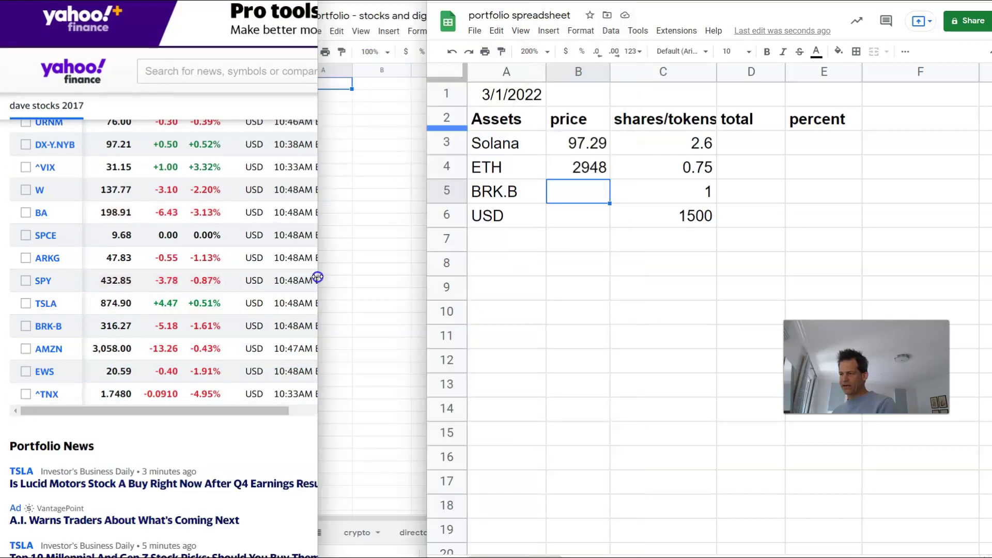
pyautogui.click(590, 197)
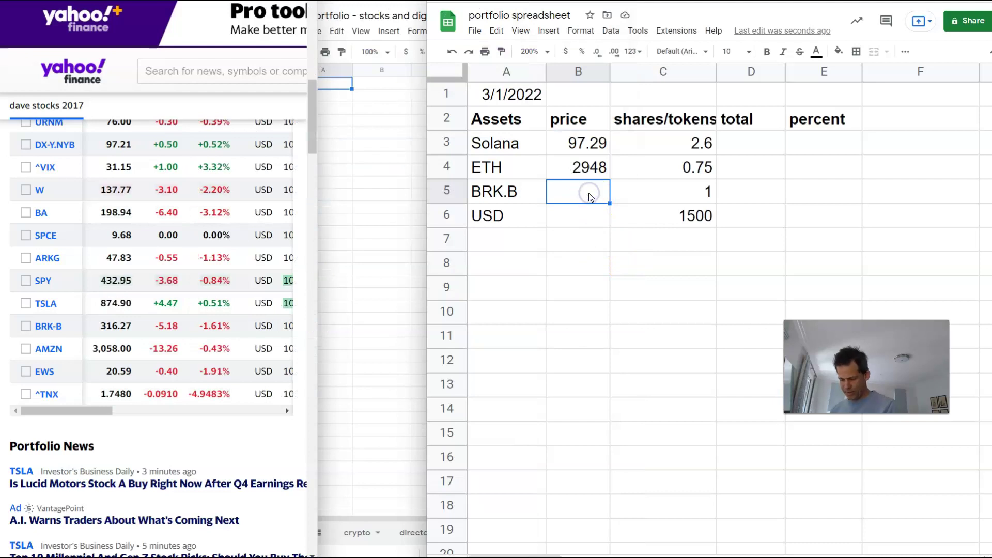
pyautogui.write('316')
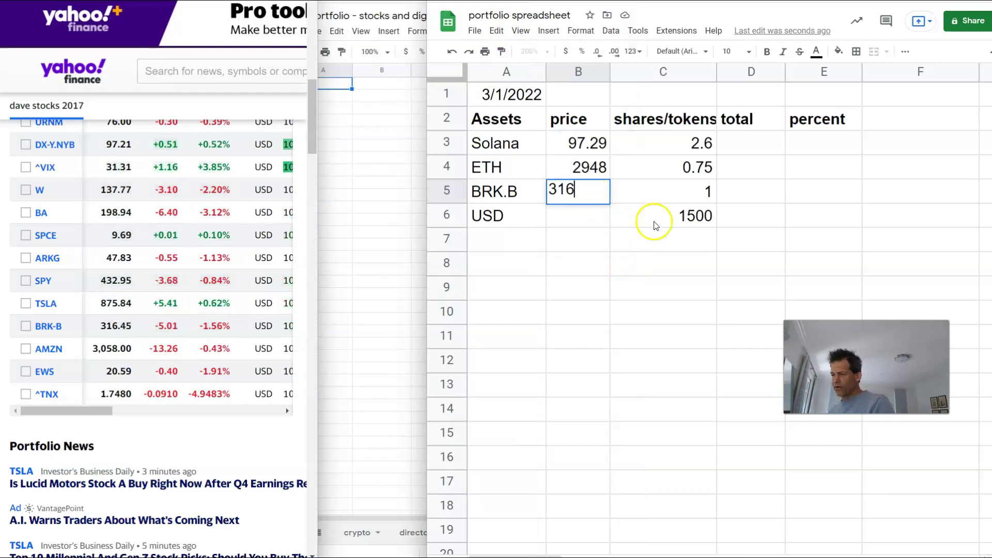
pyautogui.click(680, 242)
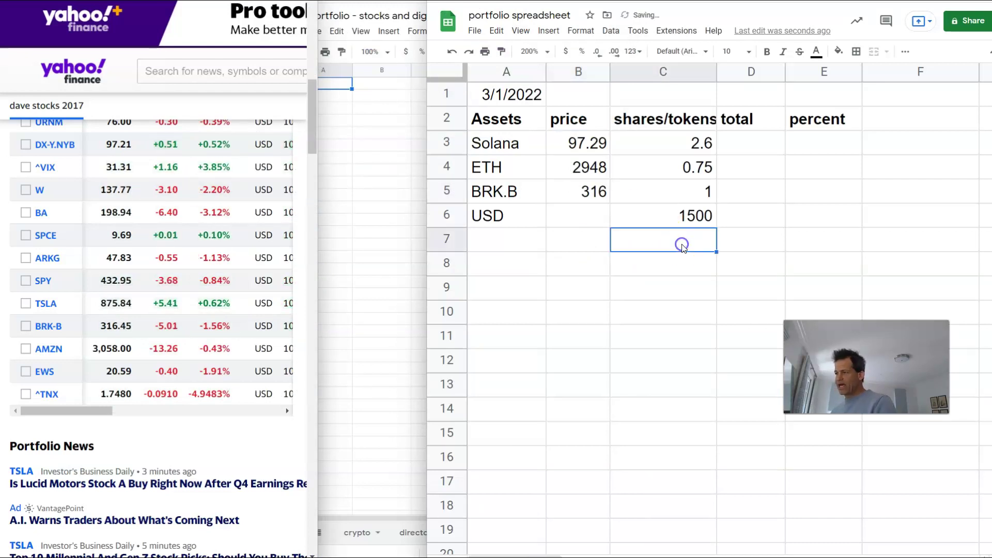
# - Insert a SUM function into Solana's total cell D3 from the Functions menu
pyautogui.click(752, 147)
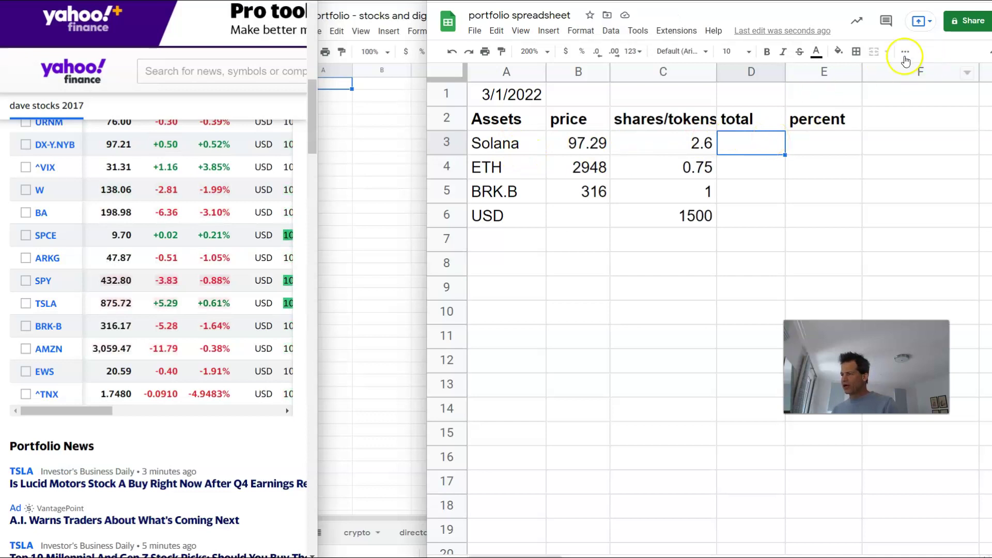
pyautogui.click(929, 62)
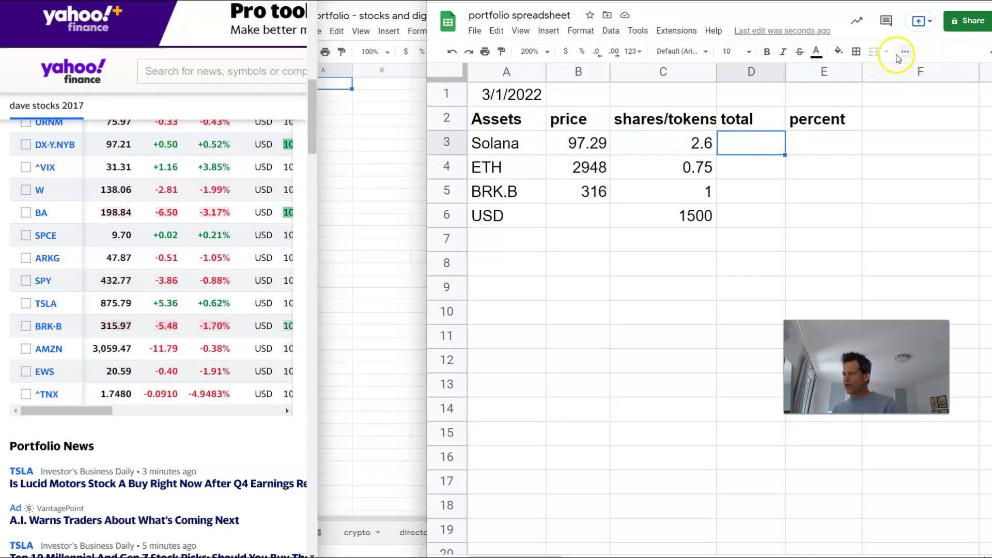
pyautogui.click(904, 54)
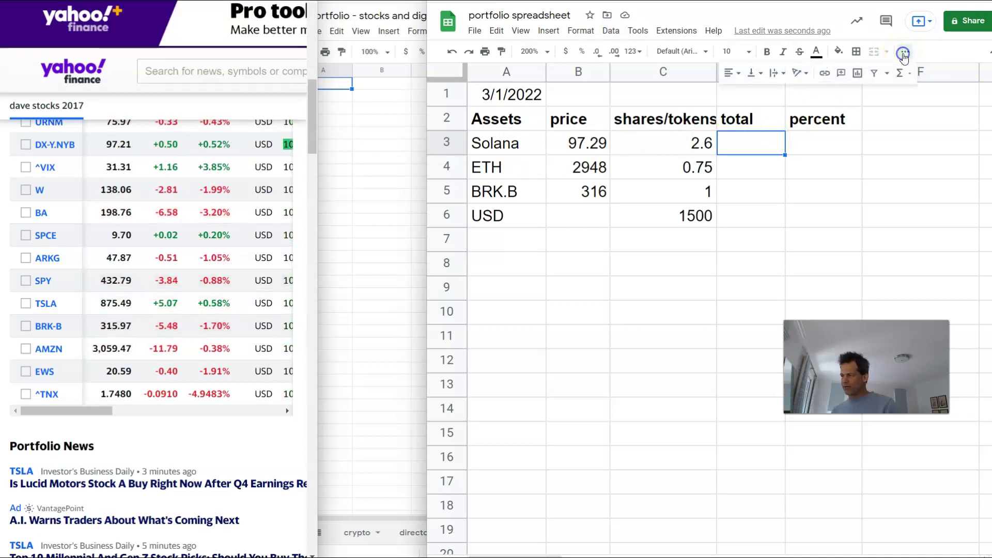
pyautogui.click(900, 75)
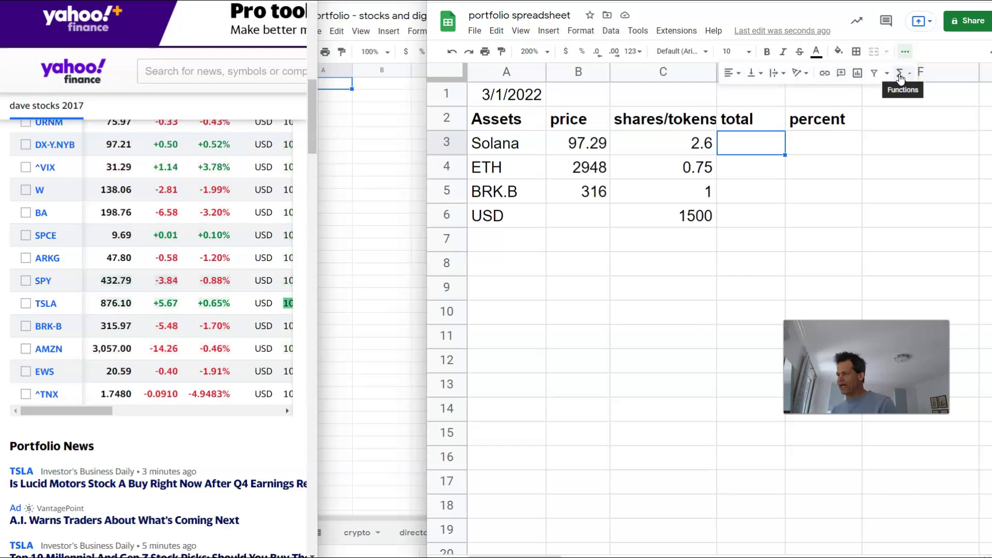
pyautogui.click(906, 77)
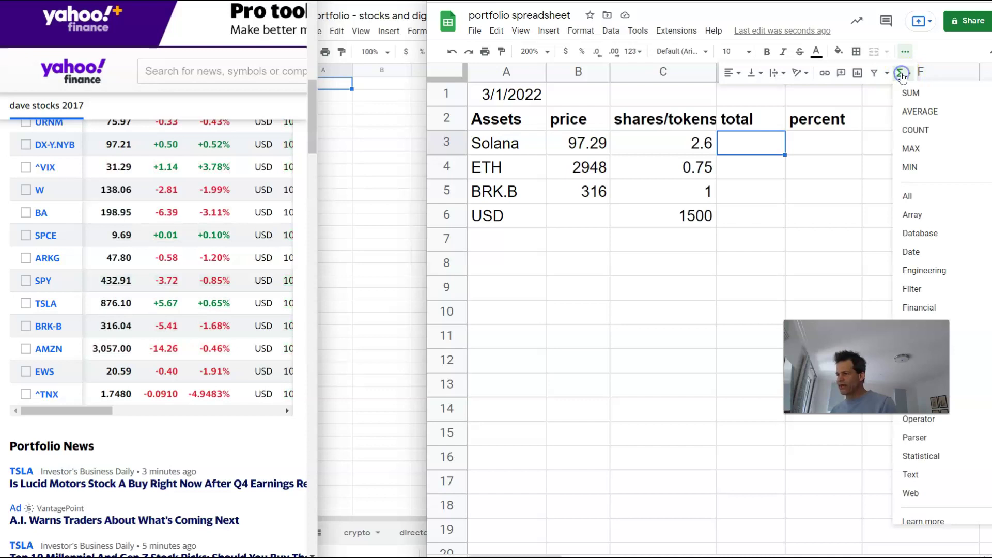
pyautogui.click(912, 93)
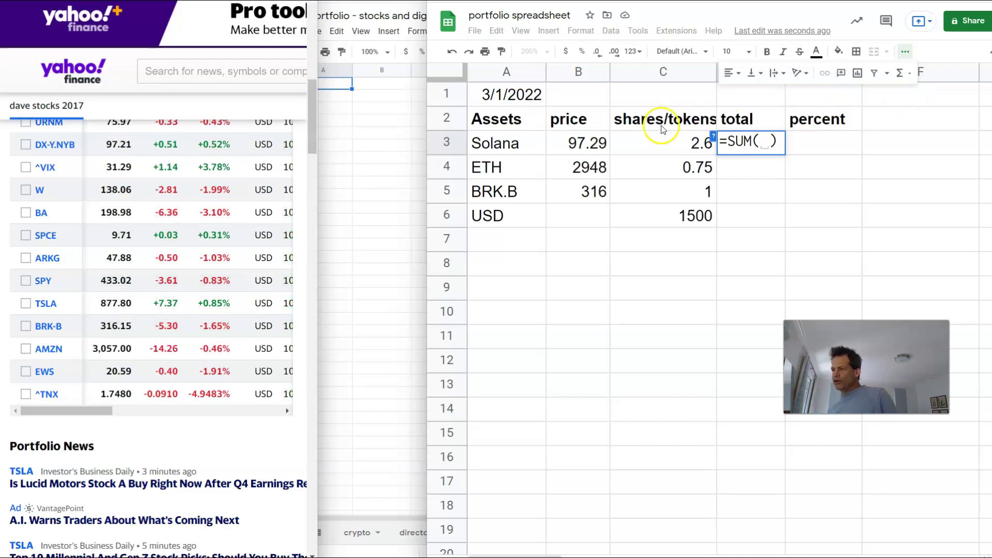
# - Enter =SUM(B3*C3) in D3 to get Solana's total of 252.954
pyautogui.click(575, 146)
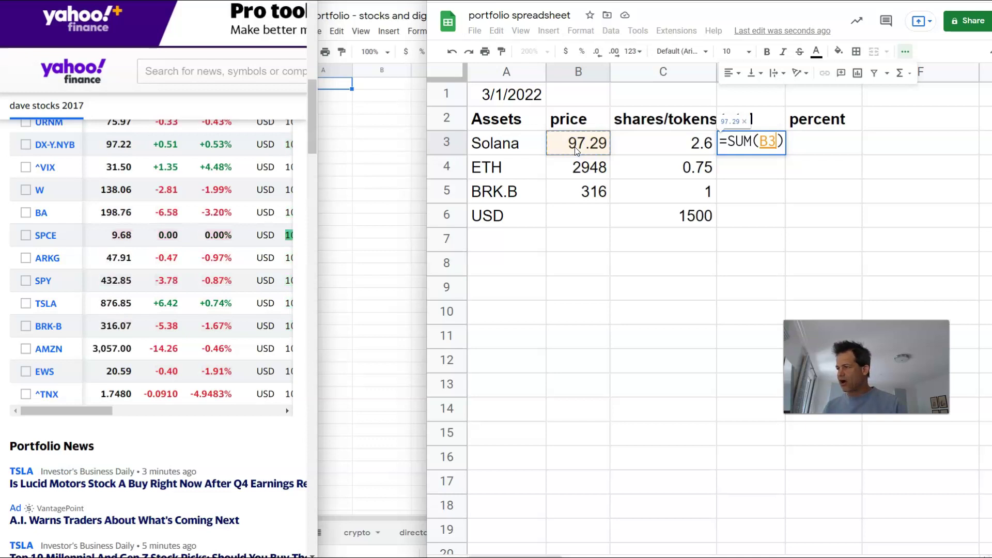
pyautogui.write('*')
pyautogui.click(653, 148)
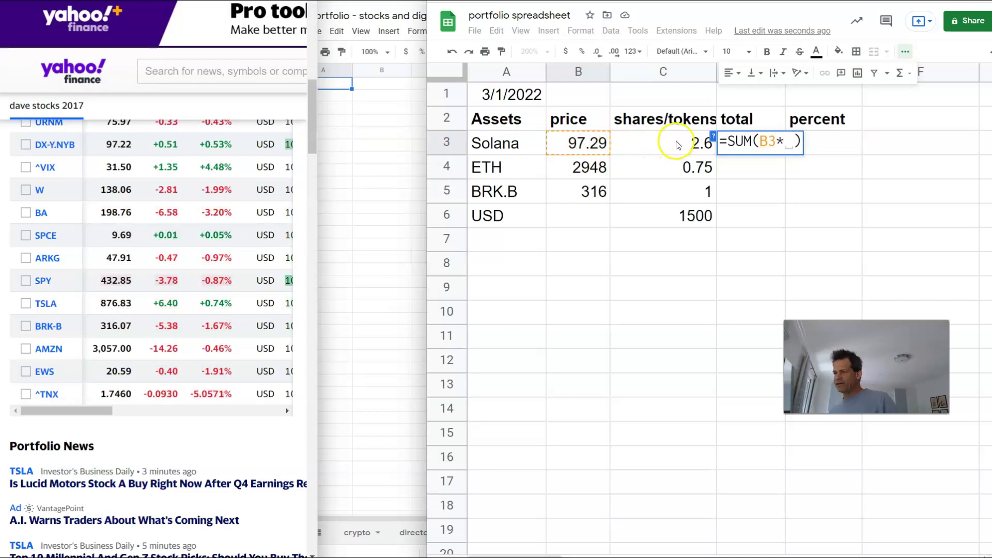
pyautogui.click(676, 143)
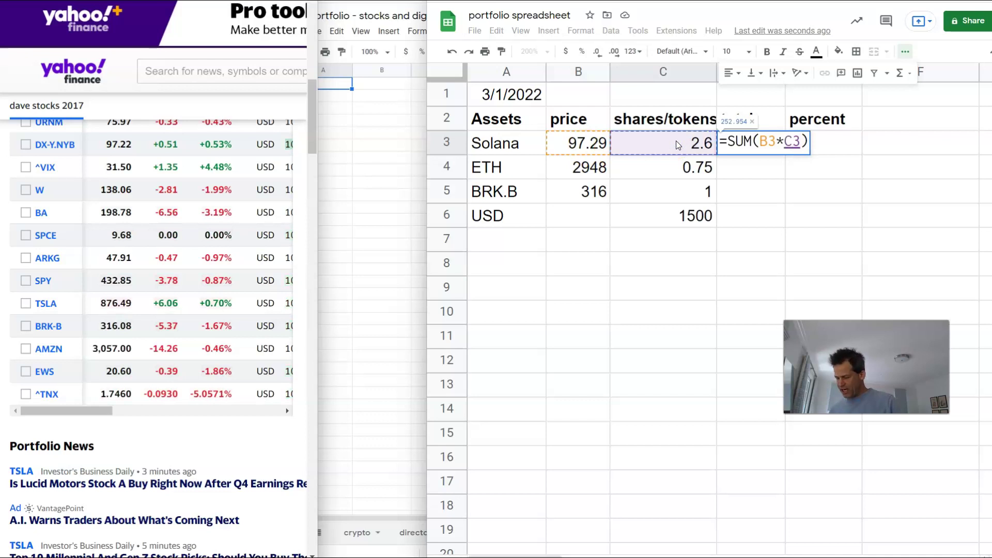
pyautogui.press('Return')
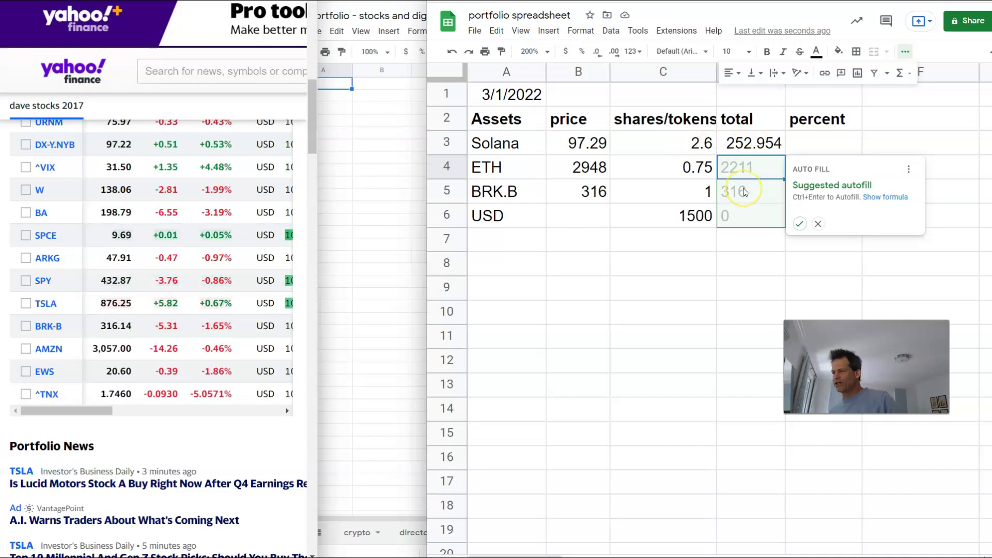
# - Autofill the ETH, BRK.B and USD totals (2211, 316, 0) and check D4's formula
pyautogui.click(799, 224)
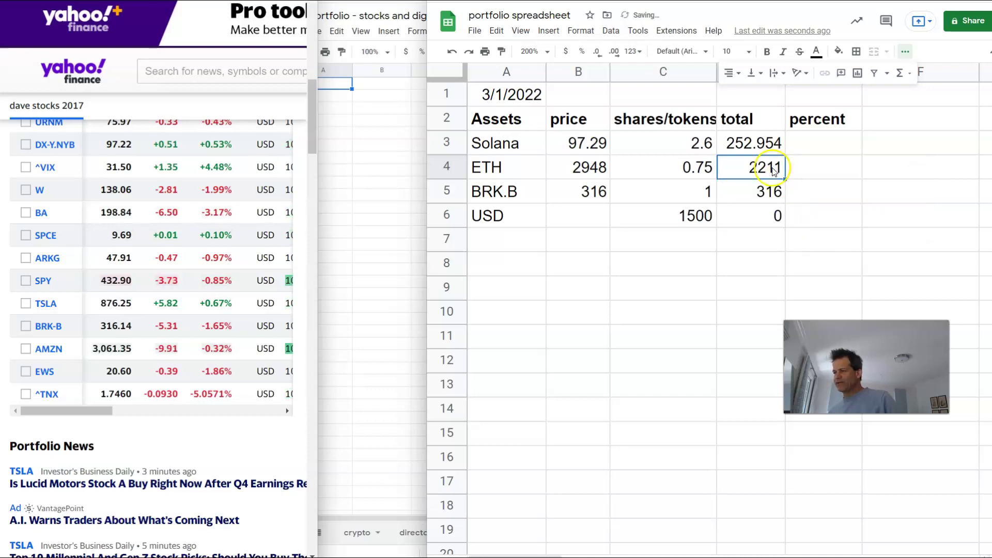
pyautogui.click(755, 165)
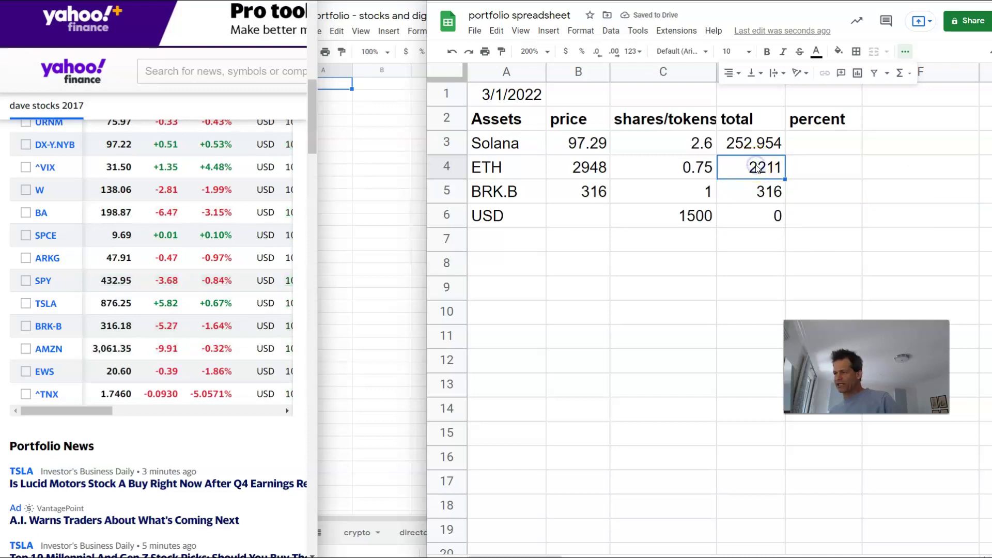
pyautogui.doubleClick(756, 167)
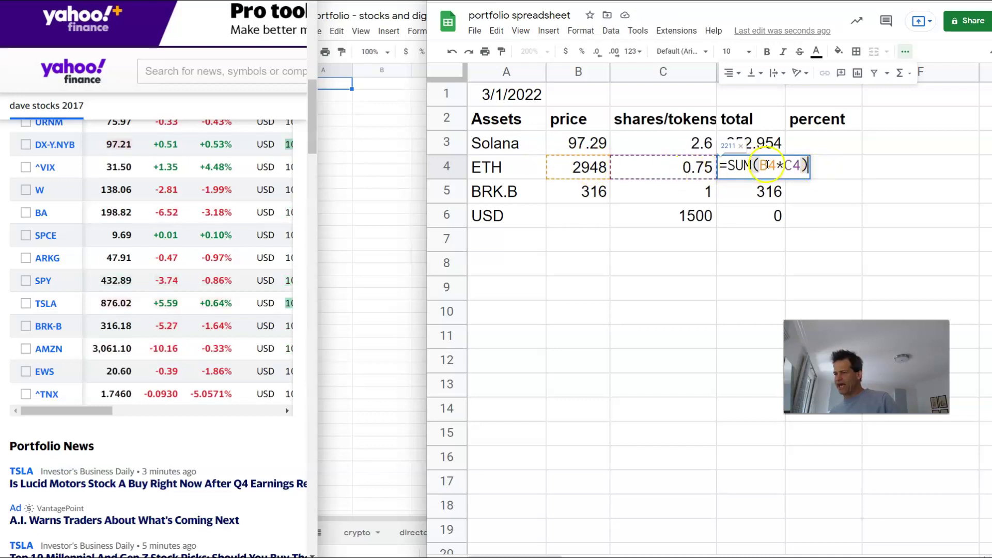
pyautogui.click(837, 239)
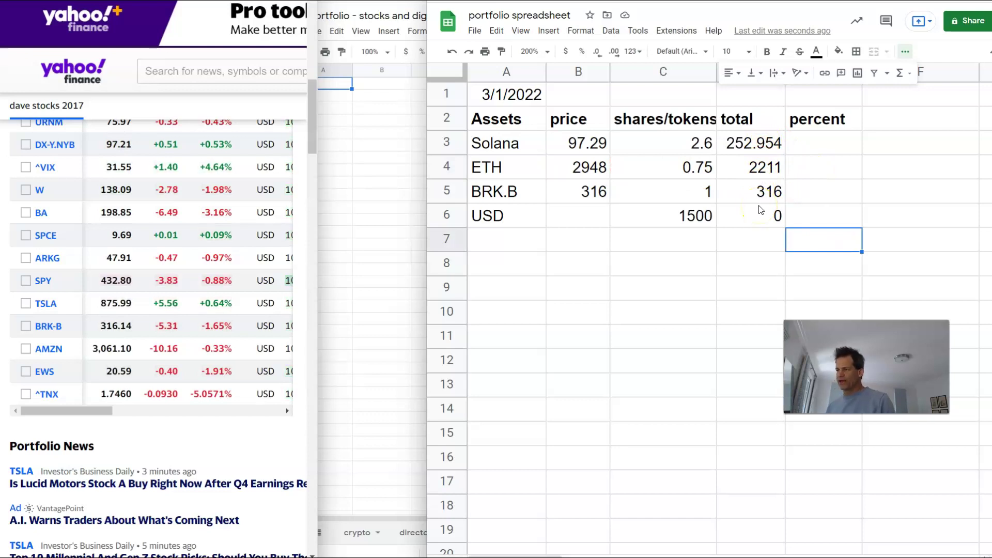
# - Add a grand total in D7 with =SUM(D3:D6)
pyautogui.click(760, 245)
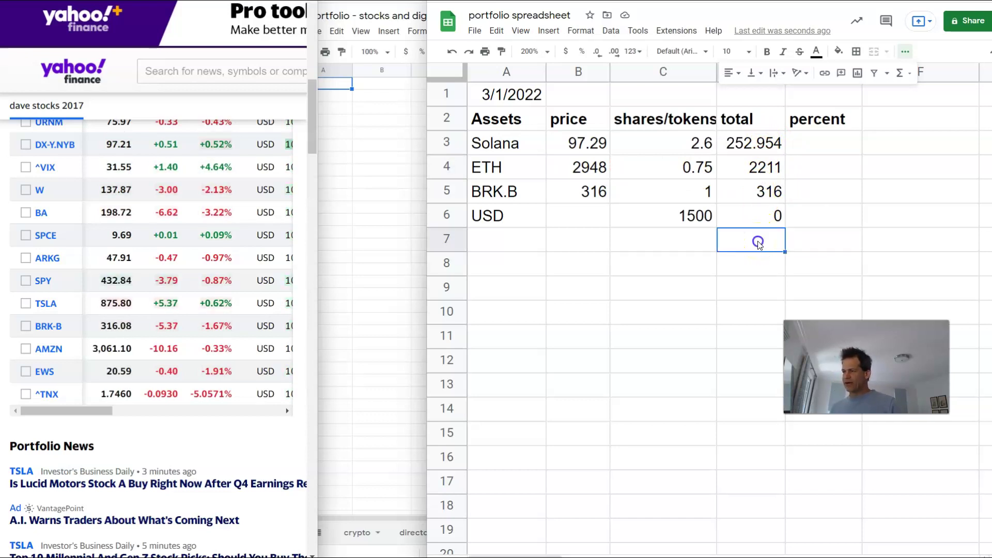
pyautogui.click(908, 75)
pyautogui.click(911, 84)
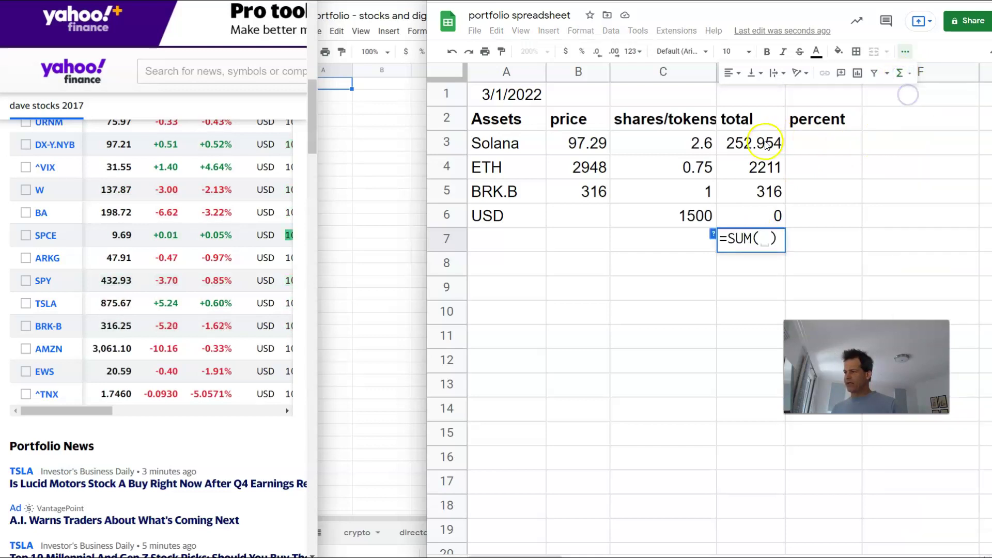
pyautogui.moveTo(768, 145); pyautogui.dragTo(758, 217)
pyautogui.press('Return')
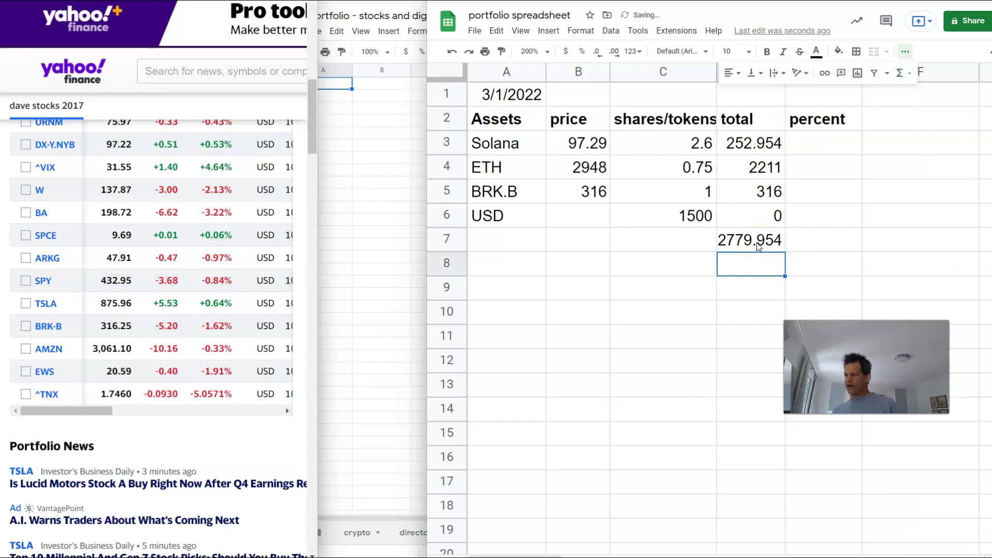
# - Round D3:D7 to whole numbers, e.g. 253 and 2780
pyautogui.moveTo(755, 139); pyautogui.dragTo(754, 241)
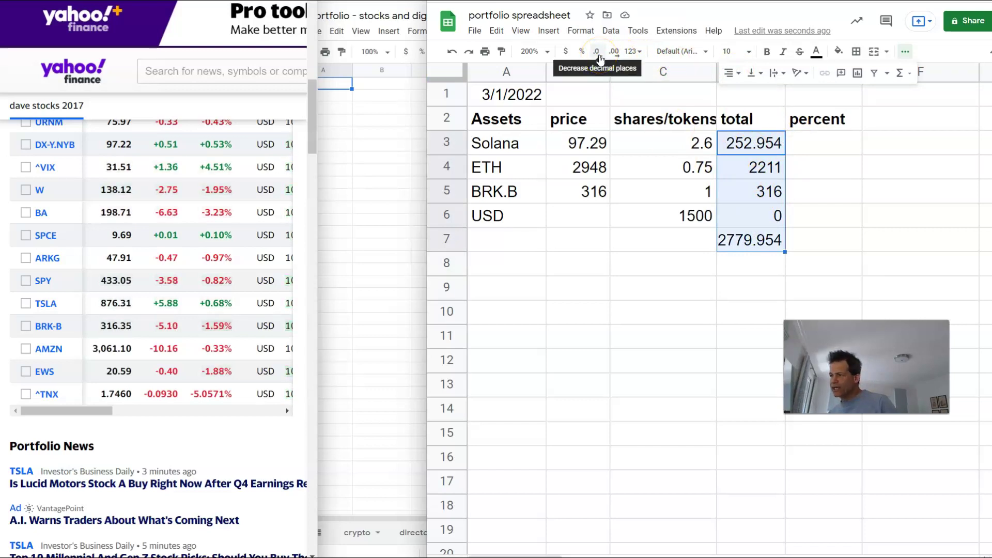
pyautogui.click(599, 51)
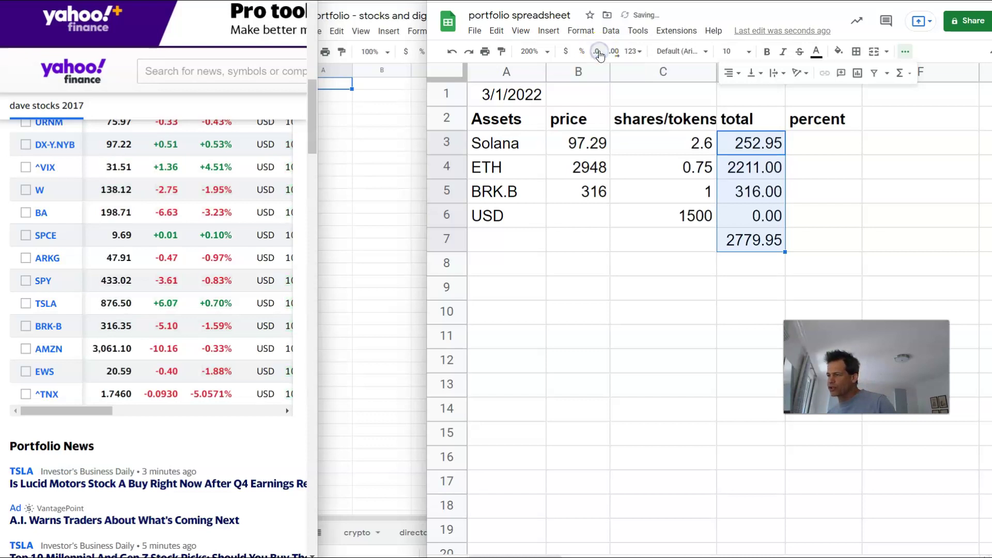
pyautogui.click(598, 51)
pyautogui.click(598, 52)
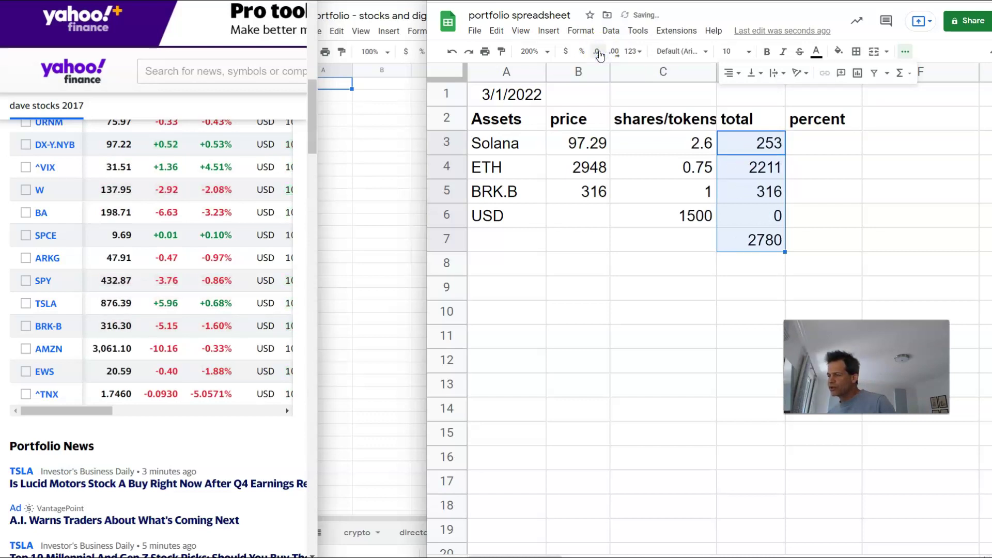
pyautogui.click(879, 224)
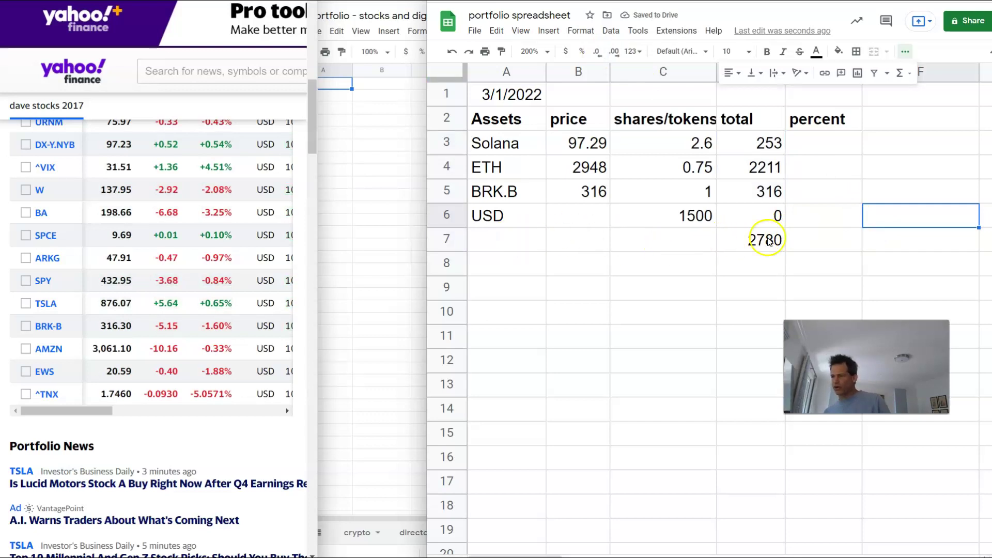
# - Type TOTAL as the label in C7
pyautogui.click(675, 241)
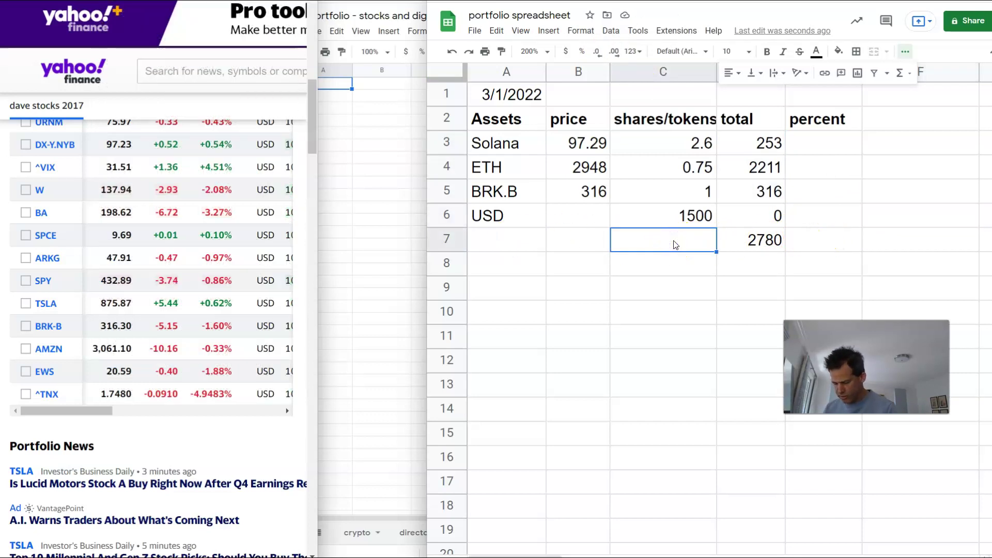
pyautogui.write('TOTAL')
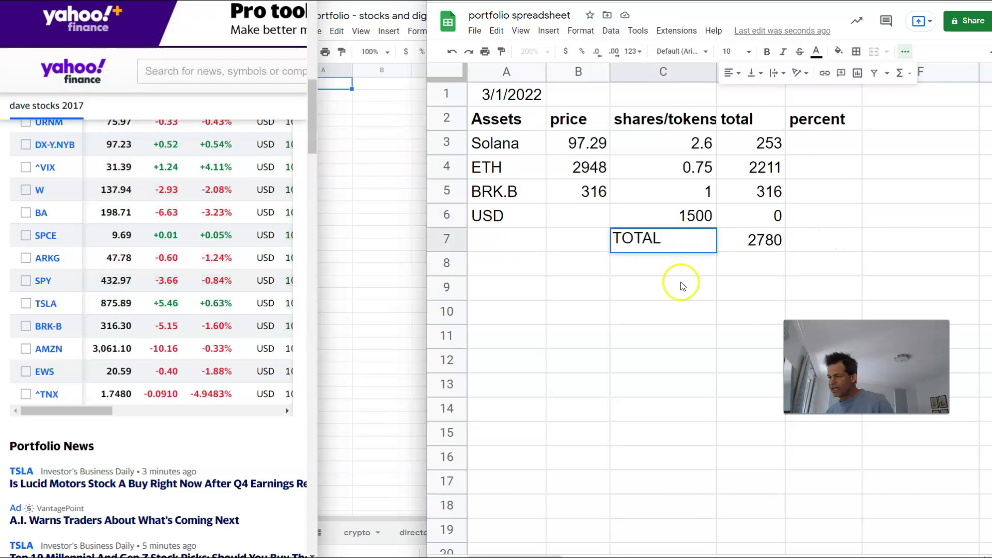
pyautogui.click(682, 286)
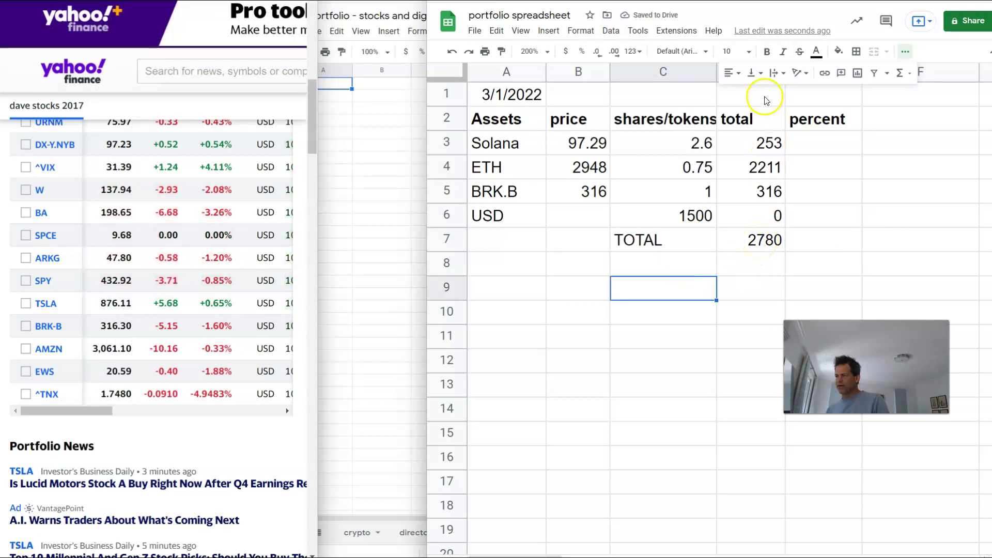
# - Format column D as currency with no decimals, giving a $2,780 total
pyautogui.click(809, 93)
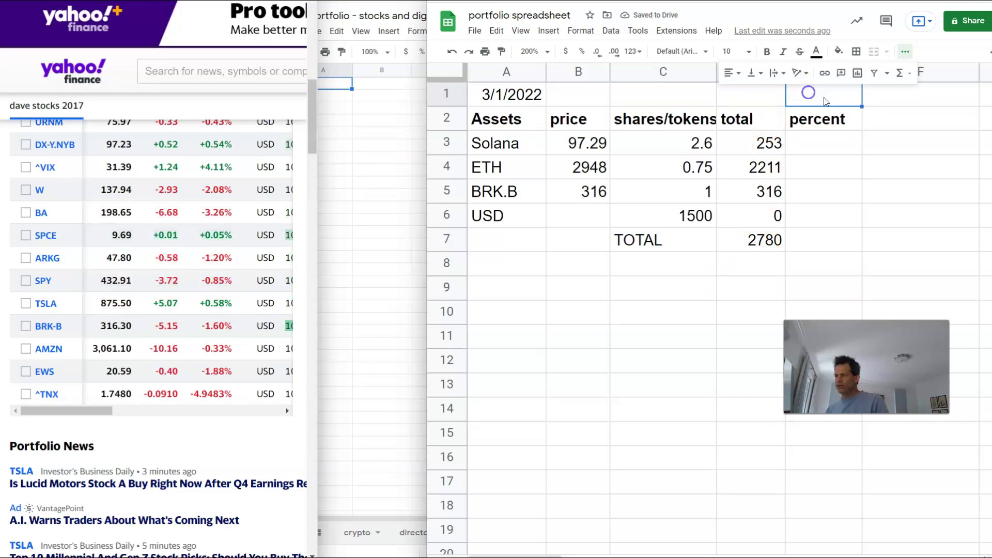
pyautogui.click(905, 51)
pyautogui.click(741, 75)
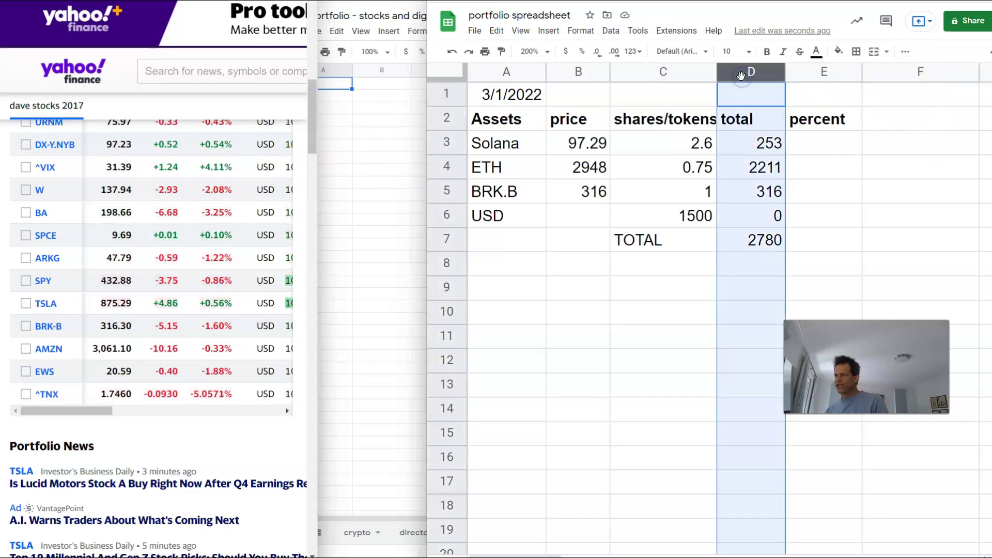
pyautogui.click(566, 52)
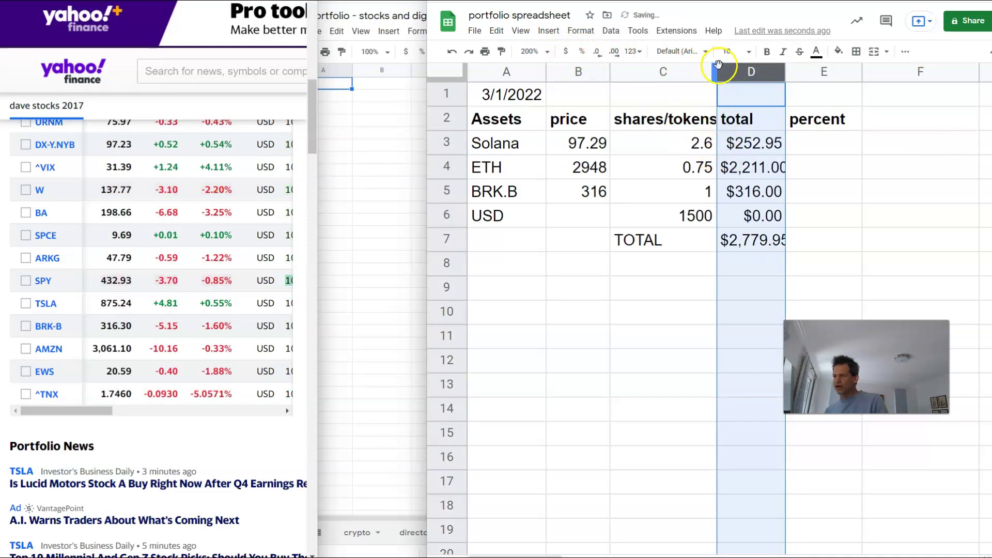
pyautogui.click(598, 52)
pyautogui.click(599, 52)
pyautogui.click(893, 215)
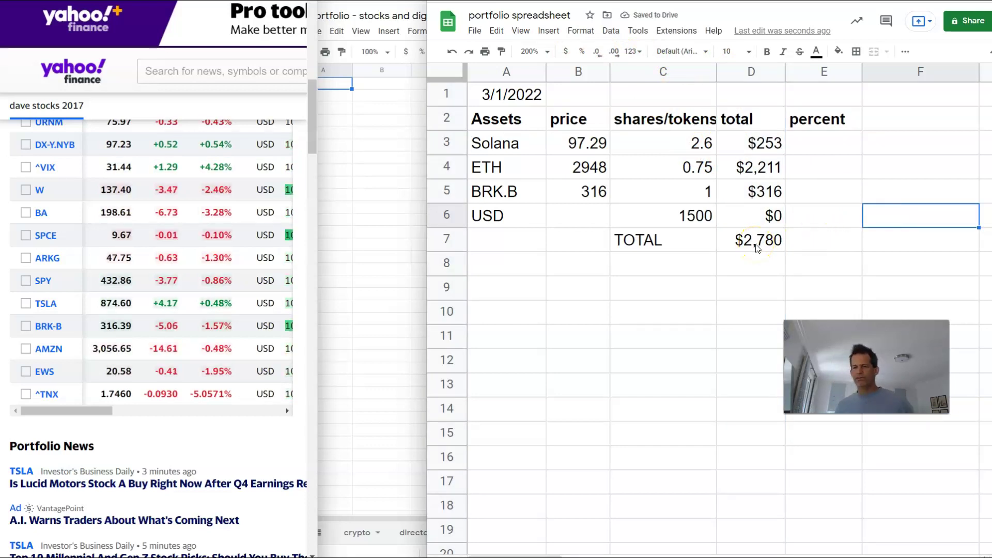
# - Enter =SUM(D3/D7) in E3 for Solana's share of the total
pyautogui.click(830, 147)
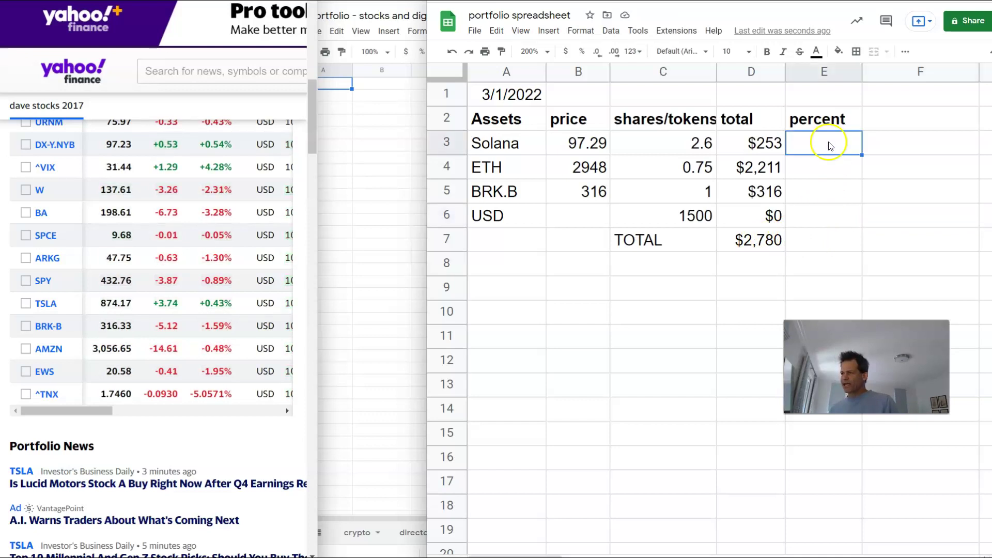
pyautogui.click(905, 51)
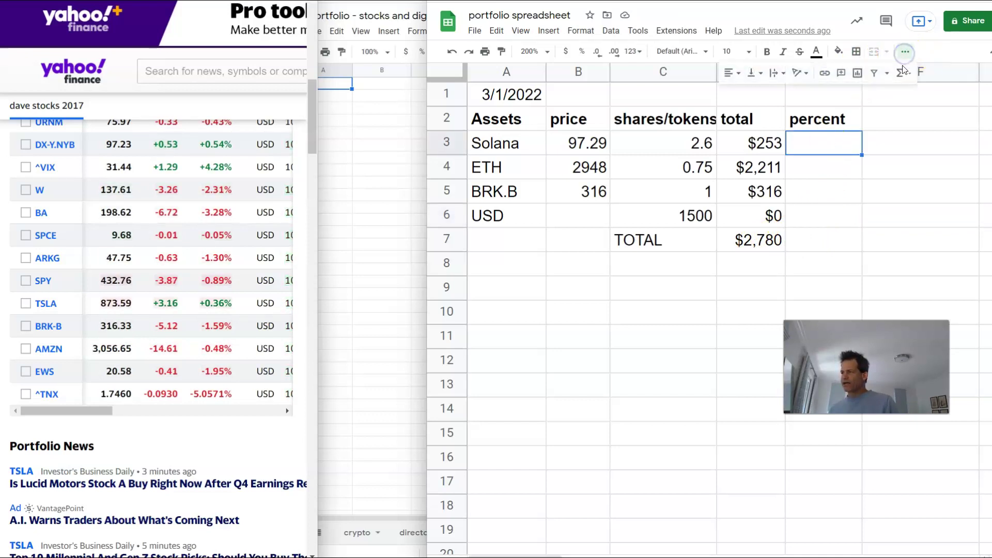
pyautogui.click(899, 74)
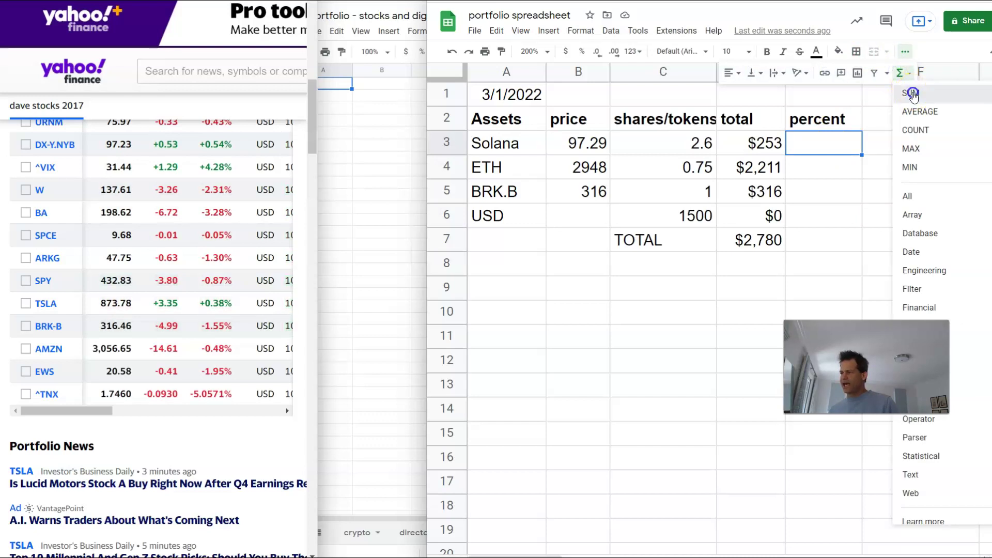
pyautogui.click(911, 93)
pyautogui.click(763, 144)
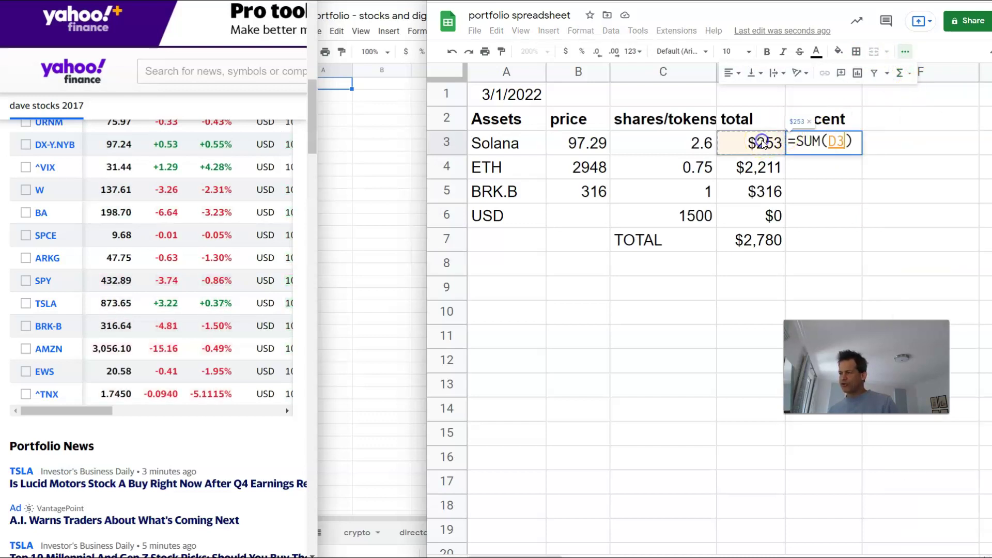
pyautogui.write('/')
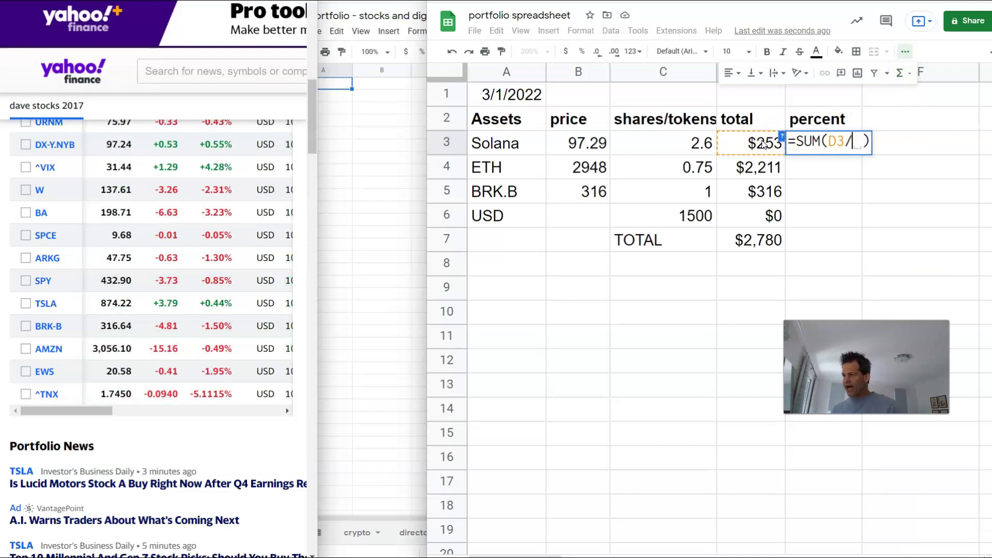
pyautogui.click(742, 243)
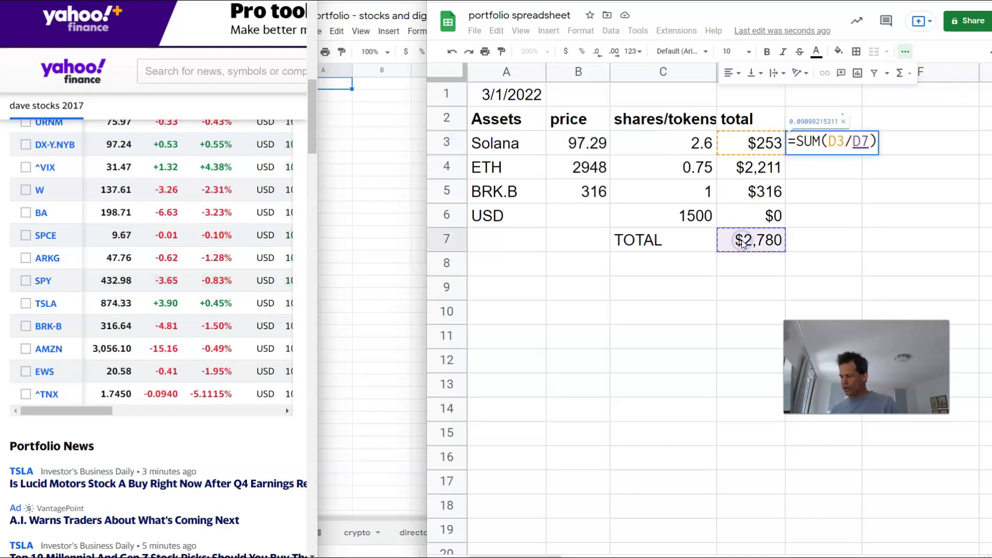
pyautogui.press('Return')
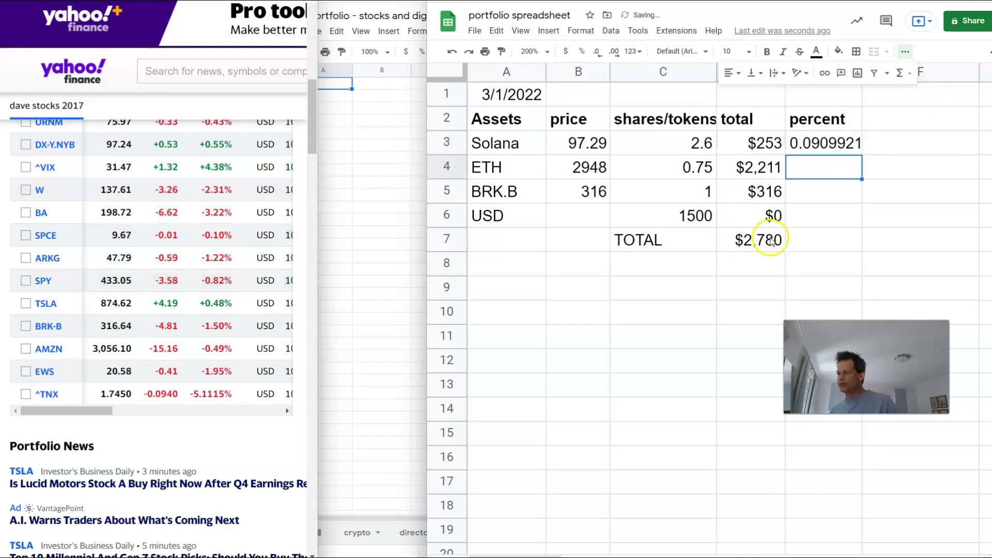
# - Format E3 as a whole-number percentage, 9%
pyautogui.click(821, 145)
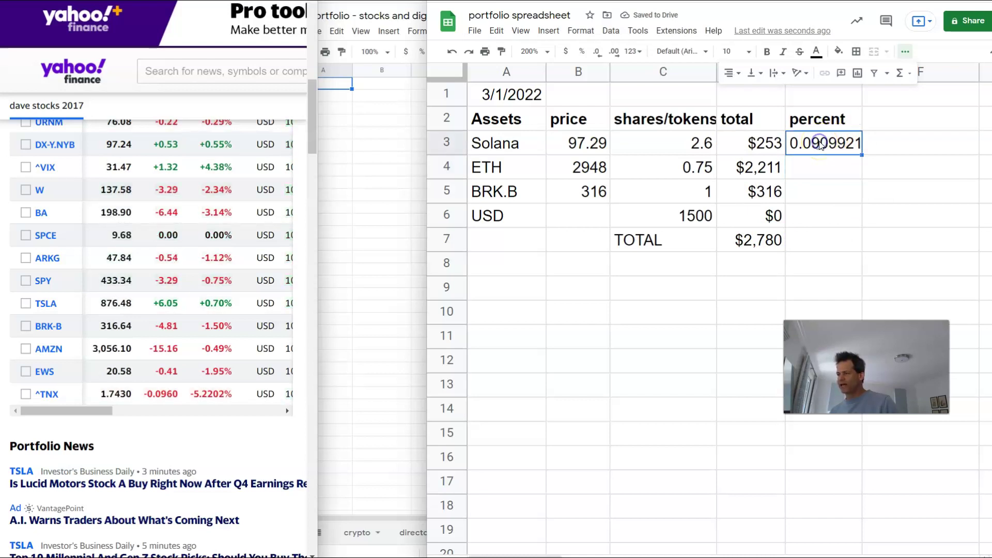
pyautogui.click(581, 52)
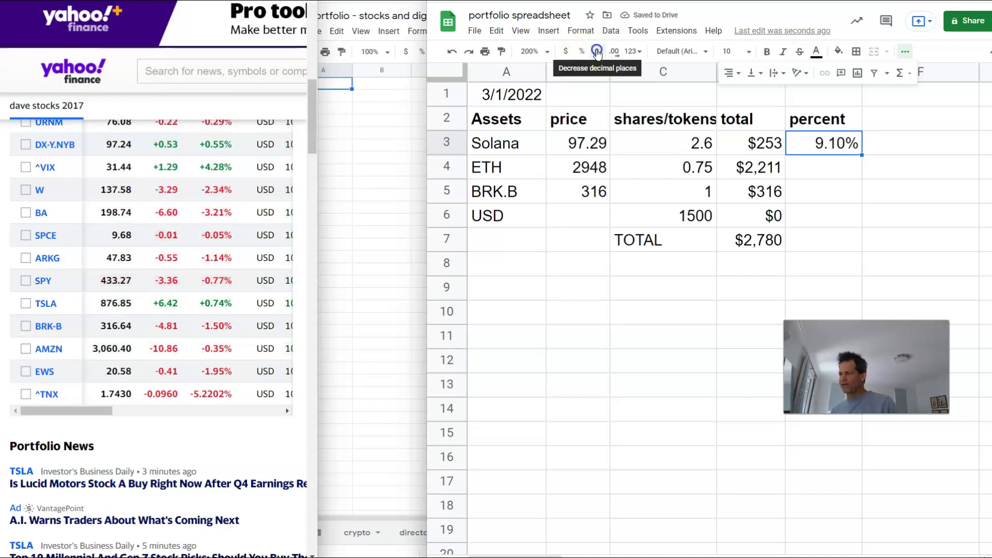
pyautogui.click(597, 52)
pyautogui.click(597, 52)
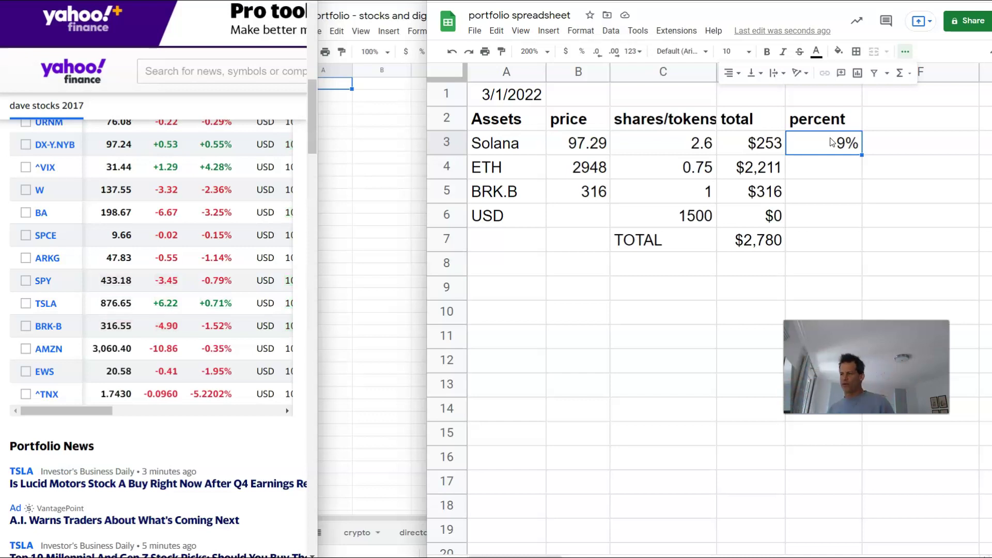
# - Compute ETH's share in E4 as =SUM(D4/D7), shown as 80%
pyautogui.click(837, 166)
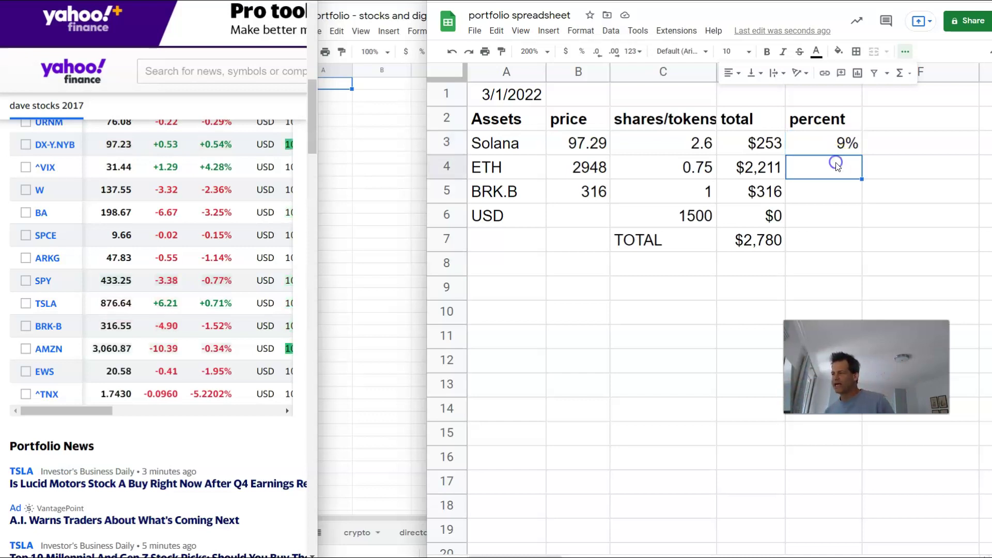
pyautogui.click(909, 73)
pyautogui.click(897, 94)
pyautogui.click(755, 169)
pyautogui.write('/')
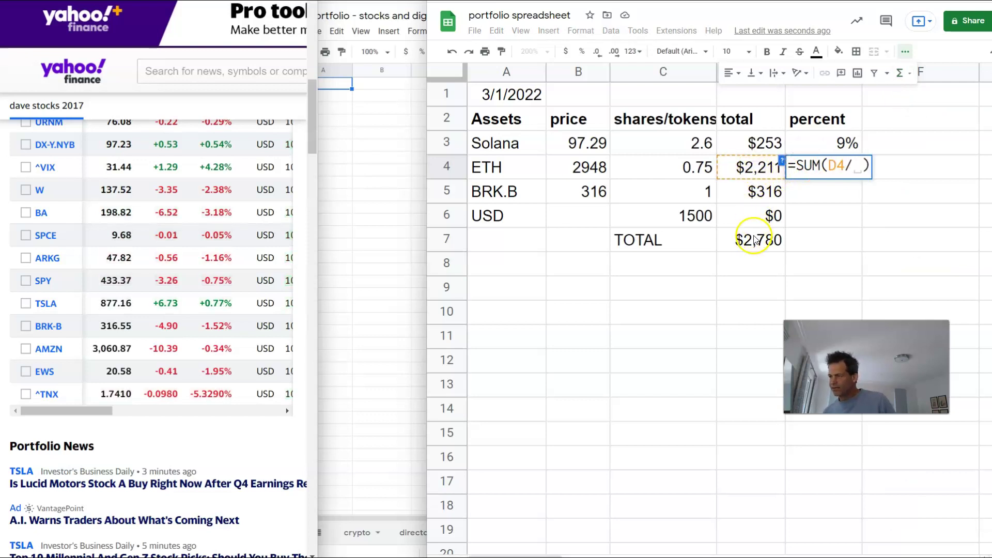
pyautogui.click(754, 242)
pyautogui.press('Return')
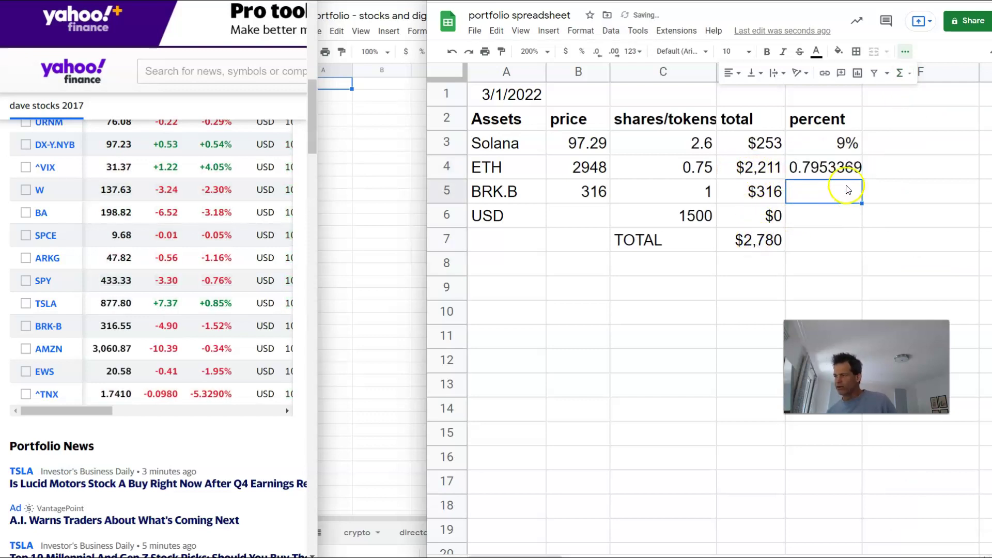
pyautogui.click(845, 168)
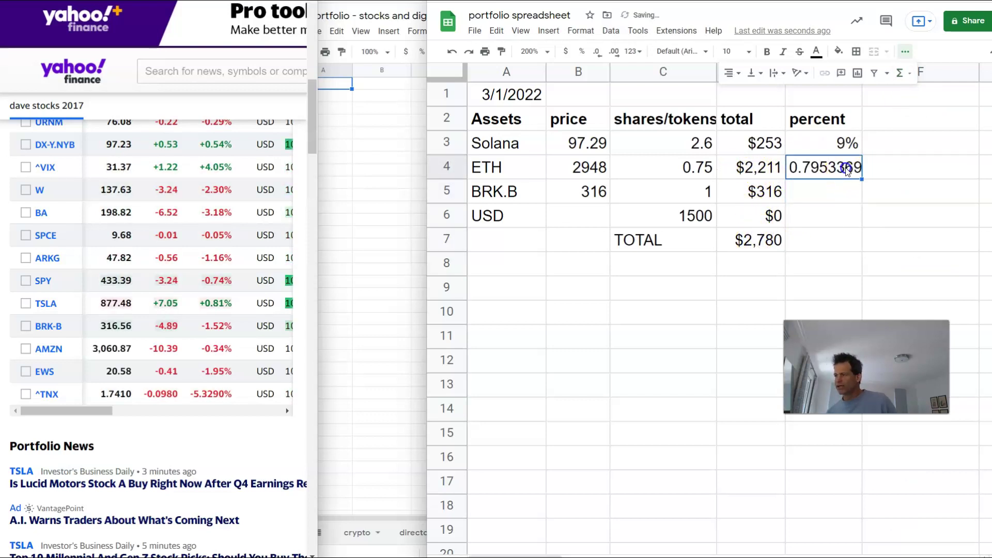
pyautogui.click(582, 51)
pyautogui.click(596, 52)
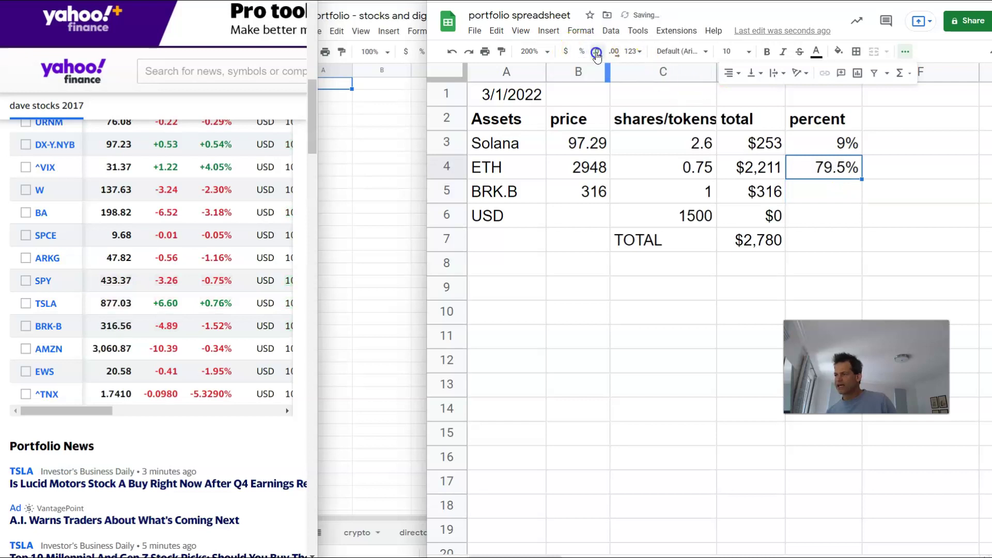
# - Compute BRK.B's share in E5 as =SUM(D5/D7), shown as 11%
pyautogui.click(821, 191)
pyautogui.click(900, 73)
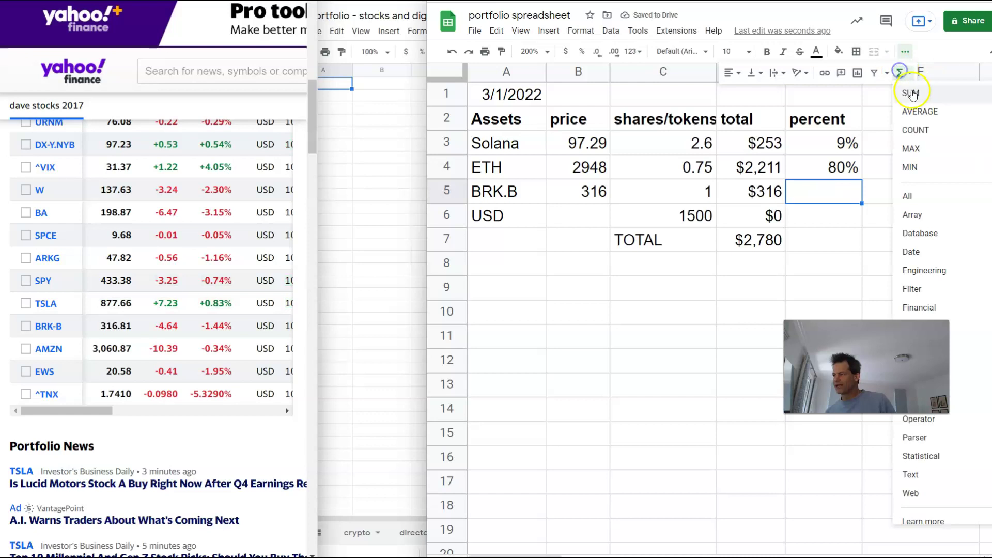
pyautogui.click(911, 93)
pyautogui.click(750, 191)
pyautogui.write('/')
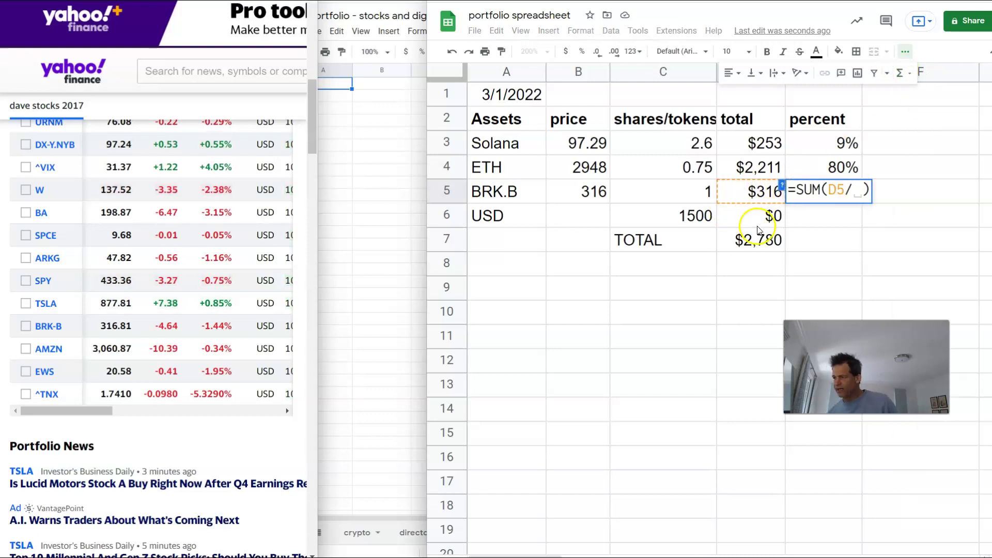
pyautogui.click(759, 244)
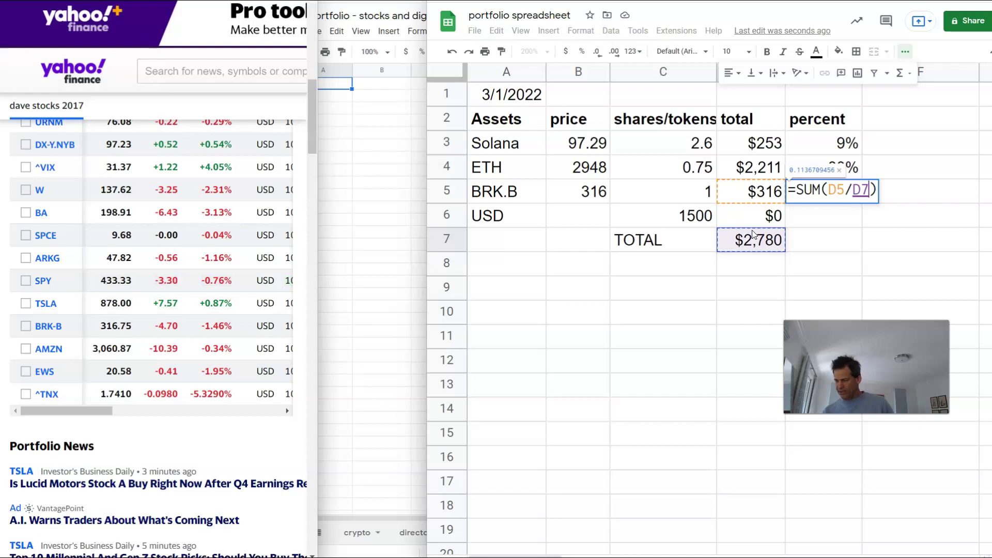
pyautogui.press('Return')
pyautogui.click(832, 192)
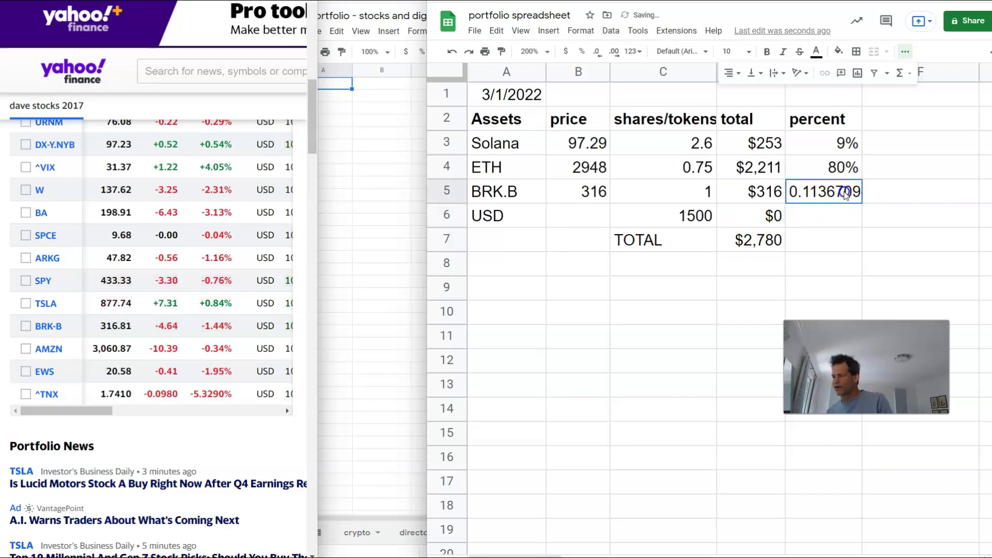
pyautogui.click(581, 58)
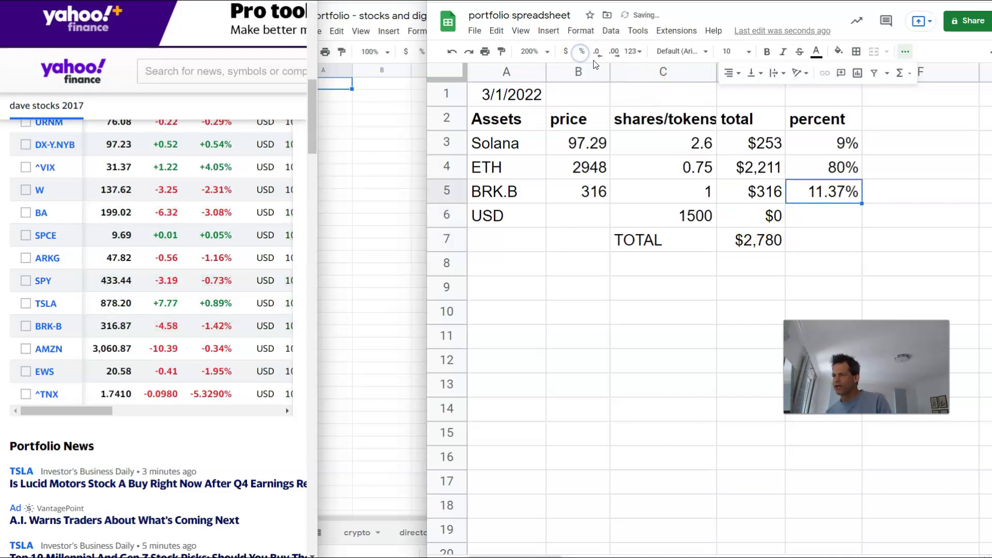
pyautogui.click(601, 58)
pyautogui.click(600, 58)
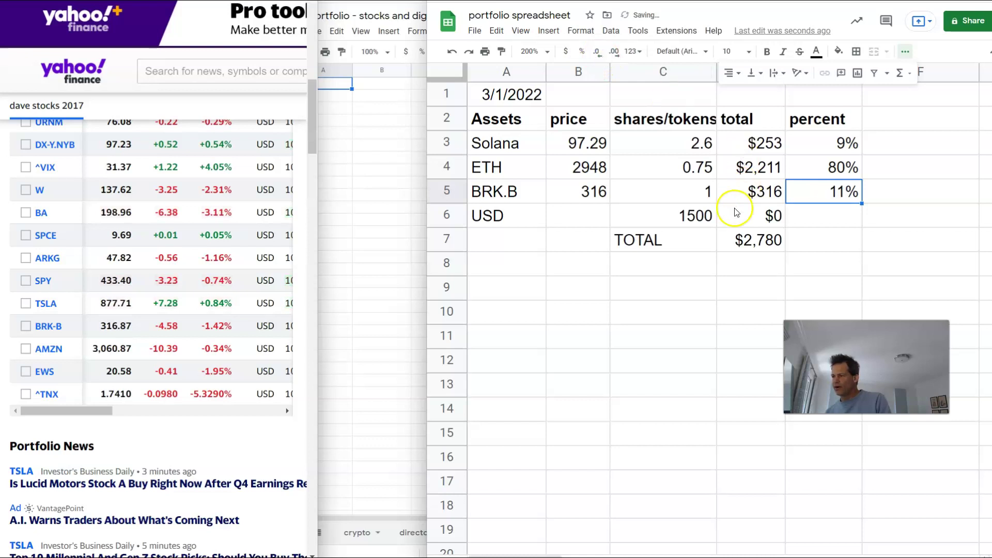
pyautogui.click(770, 216)
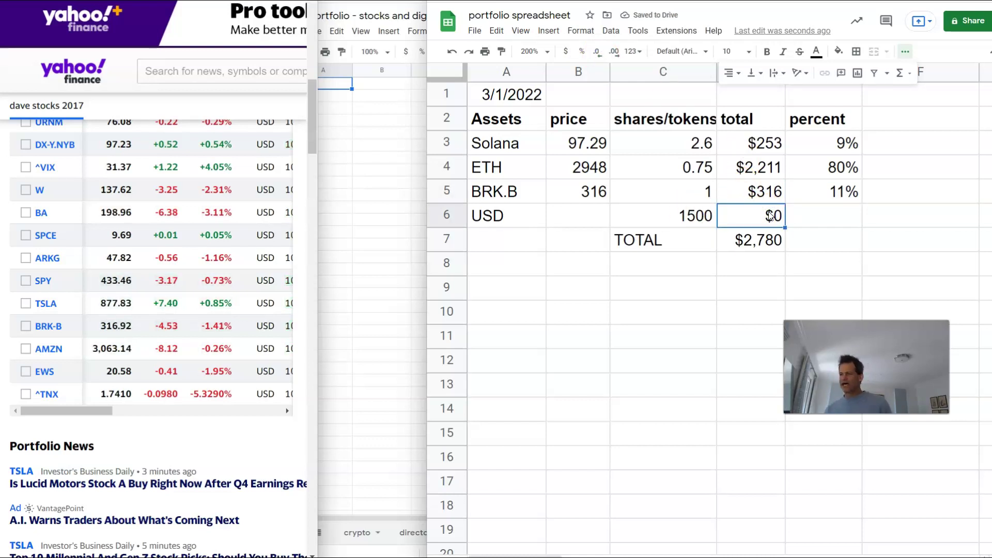
# - Set D6 to =SUM(C6) so USD totals $1,500 and the grand total becomes $4,280
pyautogui.click(727, 221)
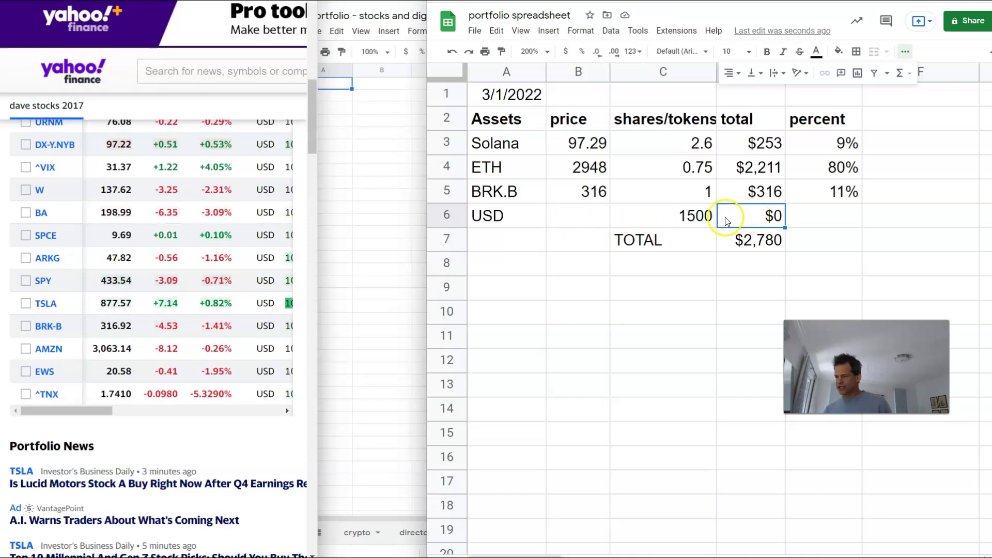
pyautogui.click(902, 73)
pyautogui.click(910, 92)
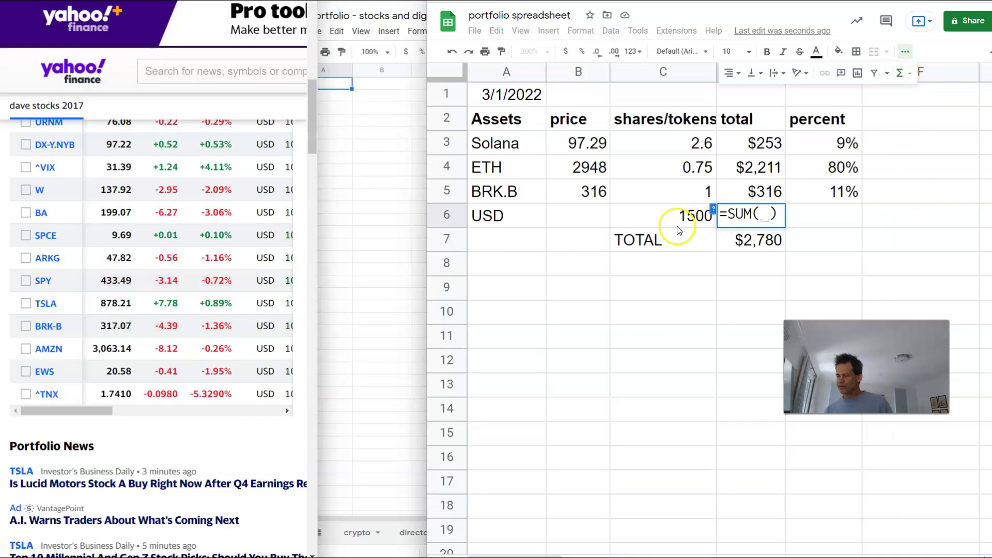
pyautogui.click(677, 226)
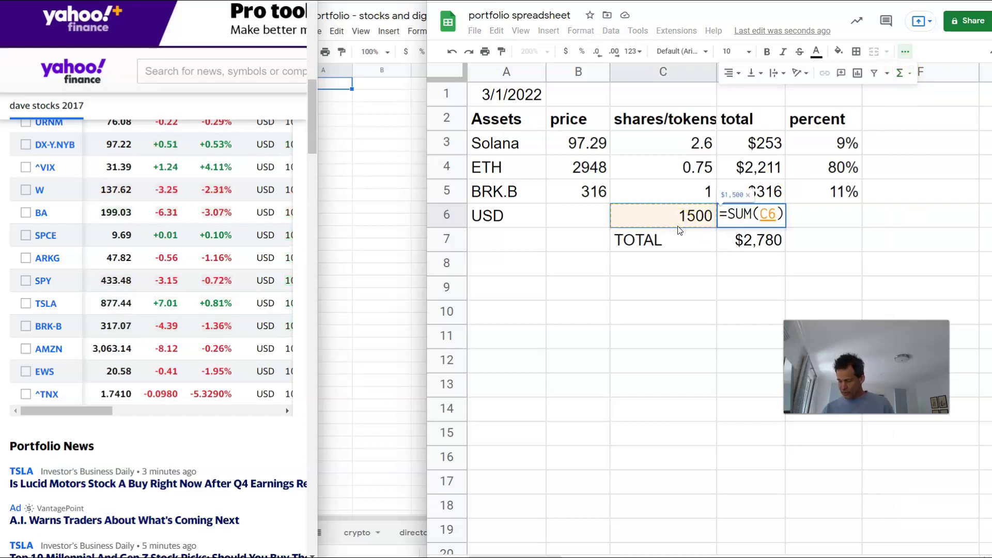
pyautogui.press('Return')
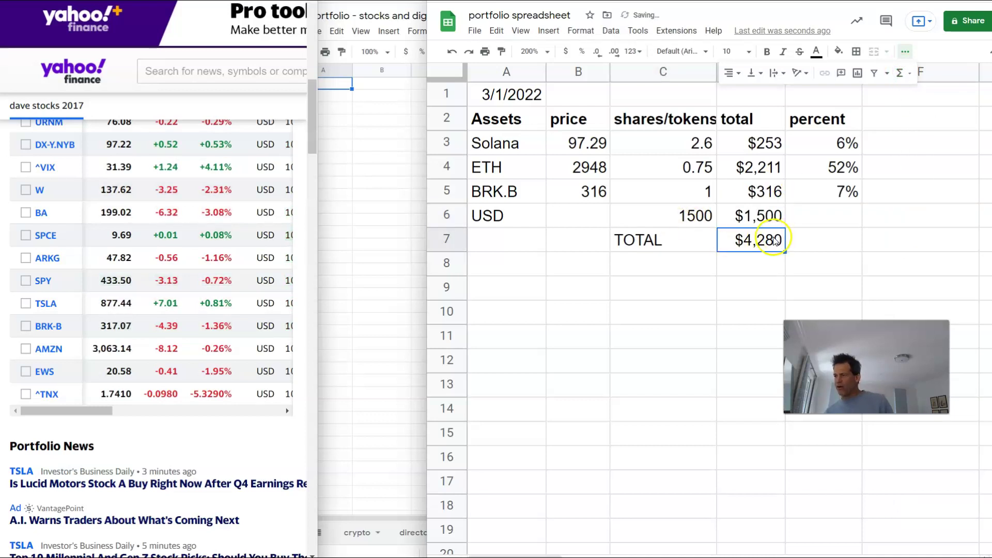
# - Enter =SUM(D6/D7) in E6 for the USD share of the total
pyautogui.click(817, 238)
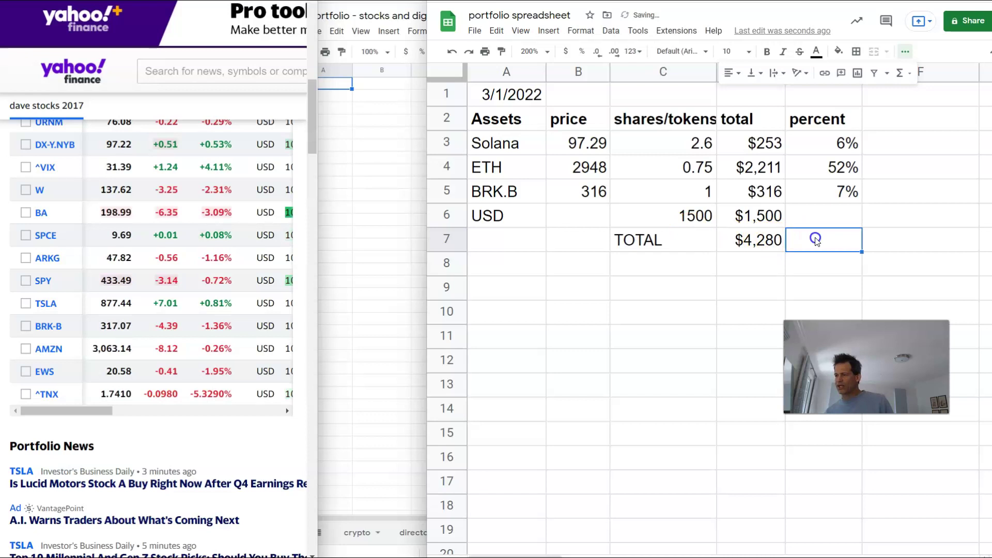
pyautogui.click(759, 216)
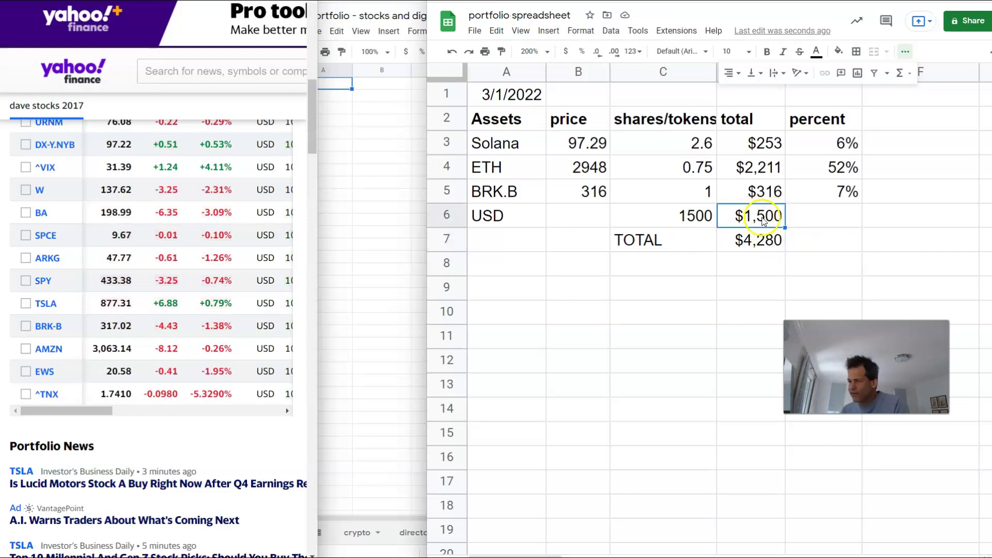
pyautogui.click(760, 245)
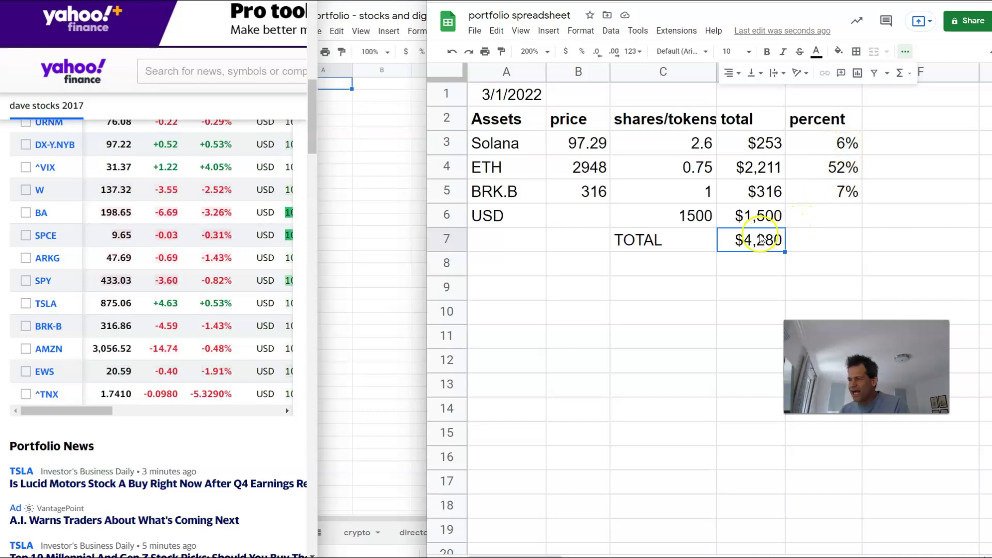
pyautogui.click(827, 215)
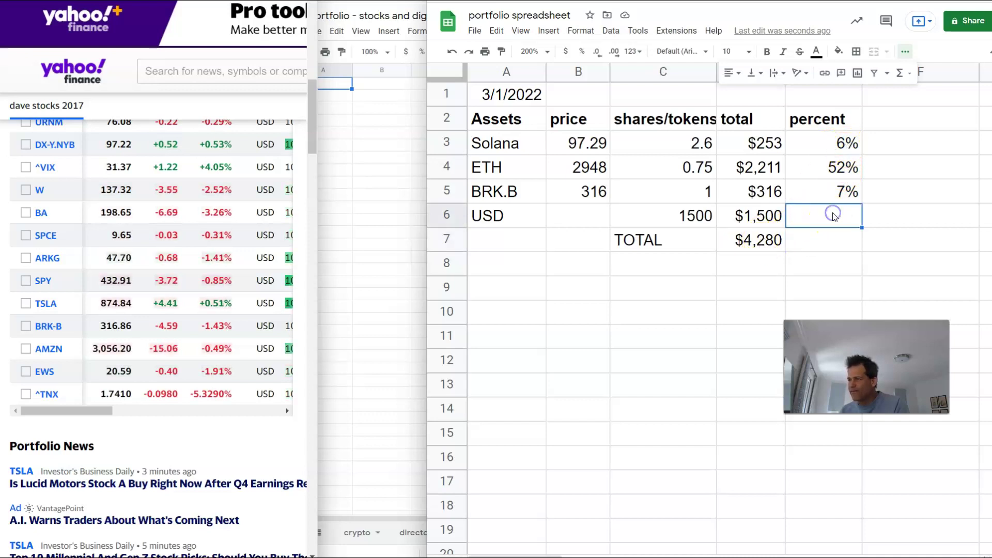
pyautogui.click(903, 78)
pyautogui.click(909, 92)
pyautogui.click(752, 219)
pyautogui.write('/')
pyautogui.click(761, 246)
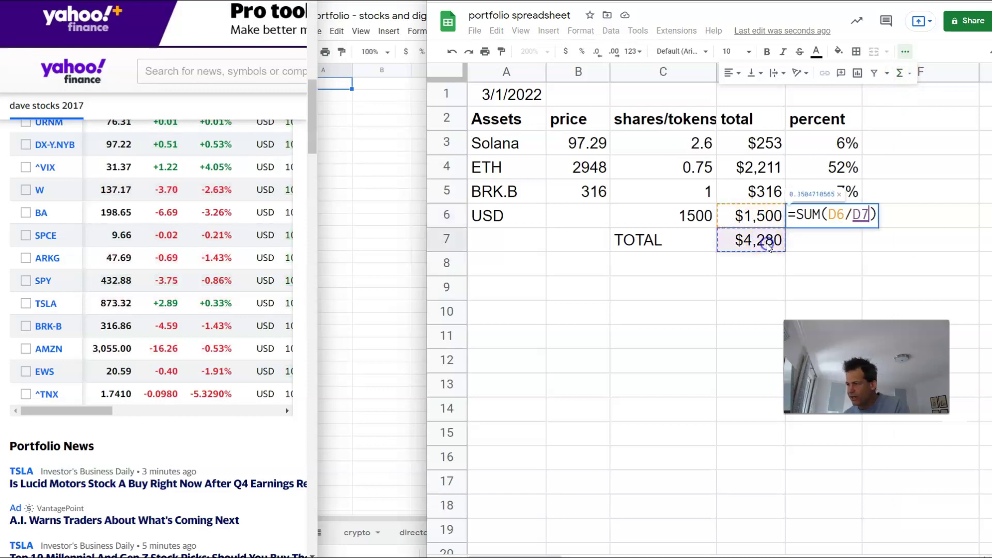
pyautogui.press('Return')
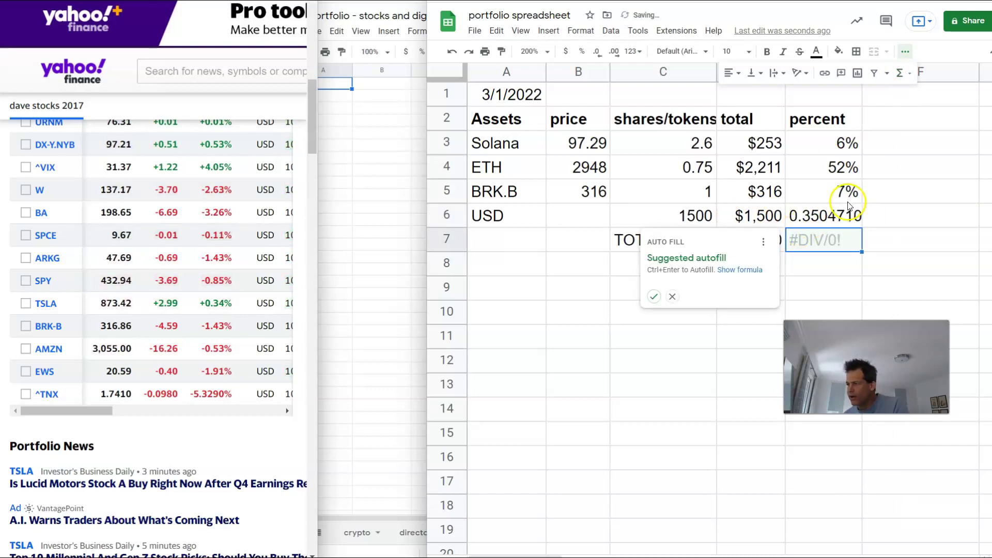
# - Format E6 as a whole-number percentage, 35%
pyautogui.click(845, 214)
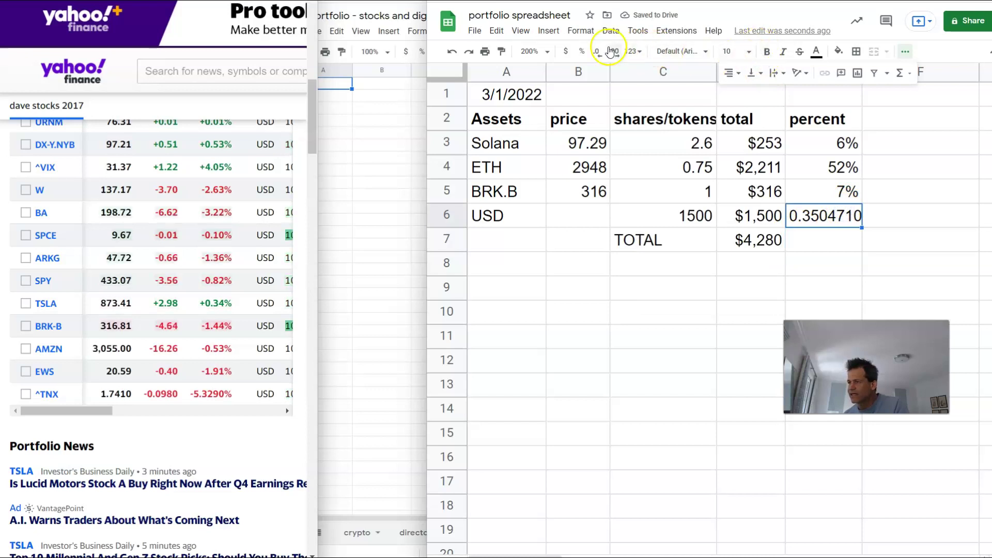
pyautogui.click(581, 52)
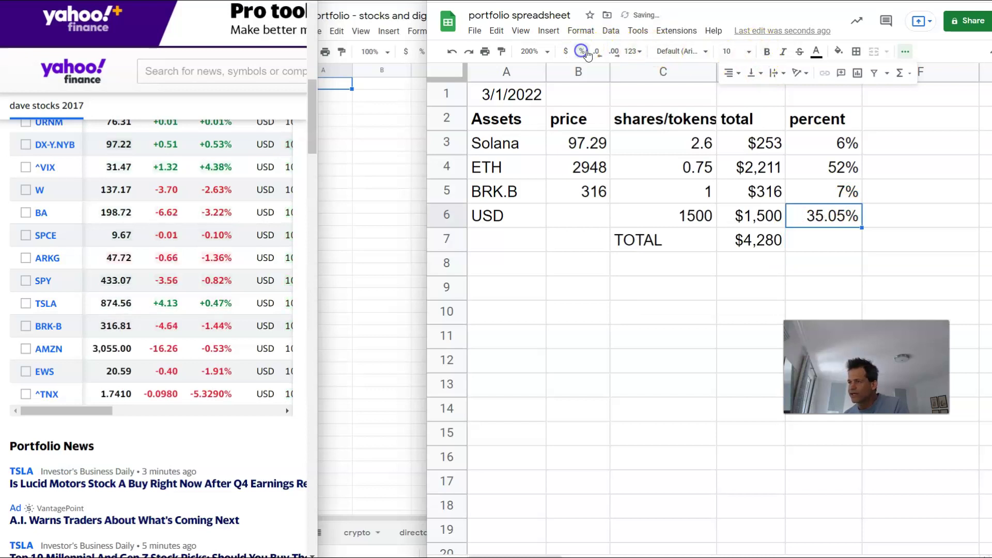
pyautogui.click(593, 52)
pyautogui.click(594, 52)
pyautogui.click(942, 193)
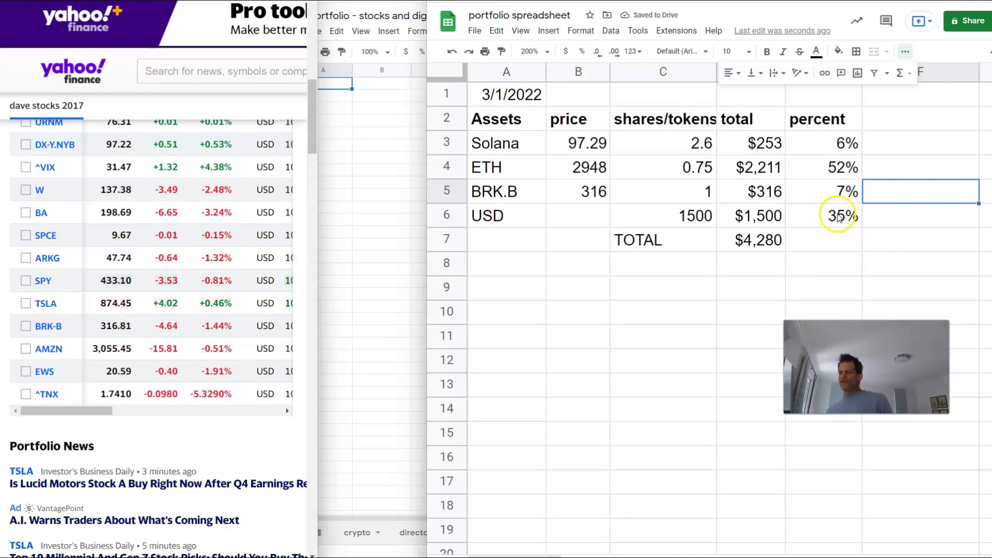
pyautogui.click(436, 215)
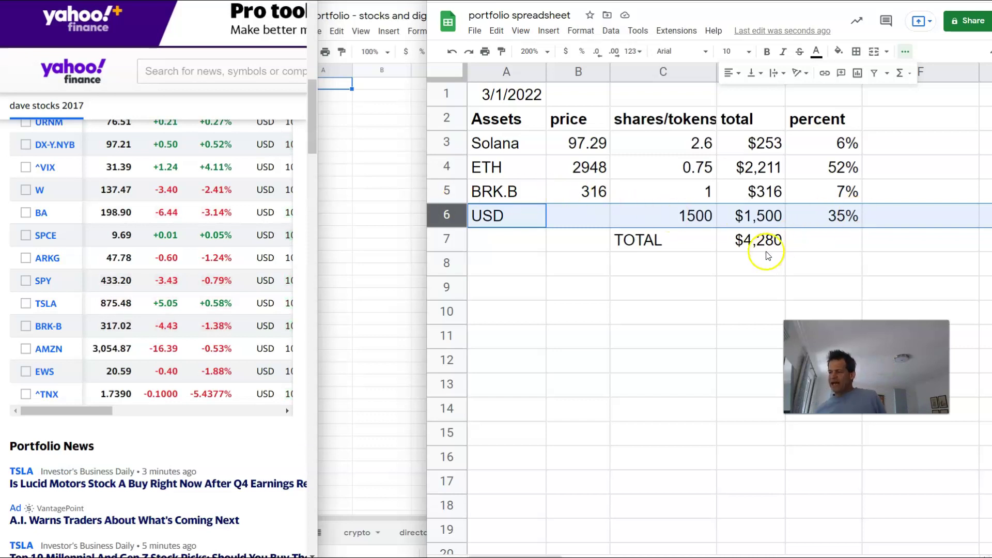
pyautogui.click(745, 241)
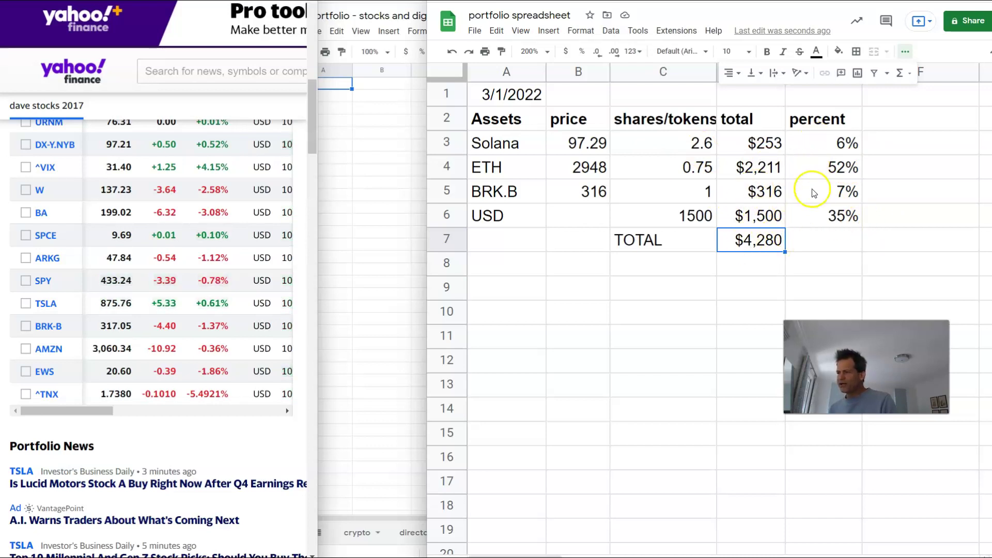
pyautogui.click(957, 119)
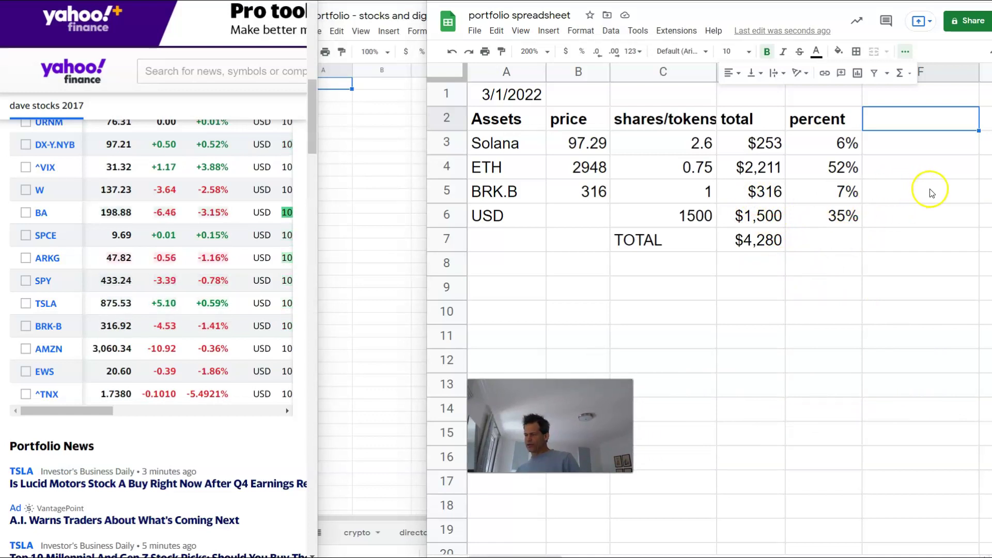
# - Label C9 'Total crypto'
pyautogui.click(648, 287)
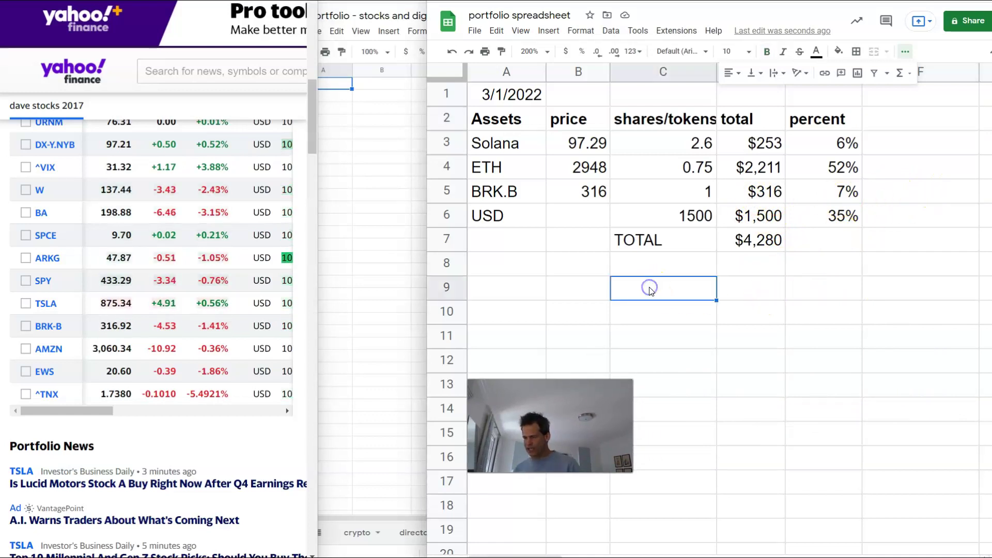
pyautogui.write('Total cr')
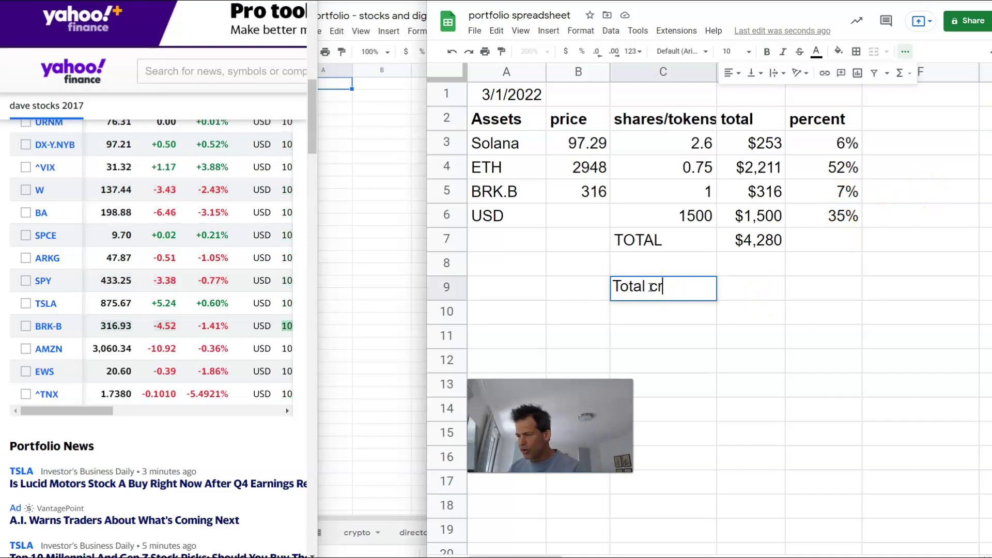
pyautogui.write('pto')
pyautogui.click(734, 288)
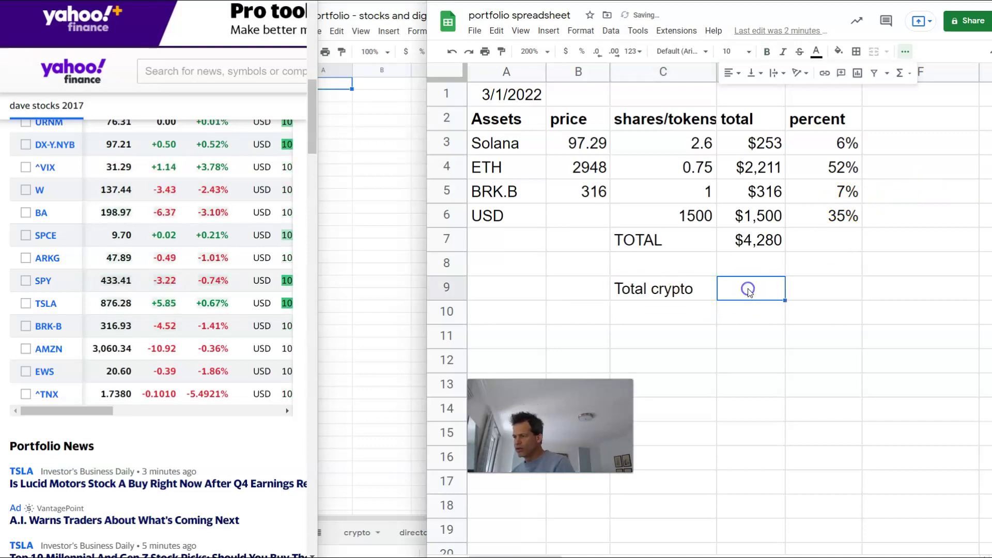
# - Sum D3:D5 in D9 to get $2,780
pyautogui.click(899, 73)
pyautogui.click(911, 93)
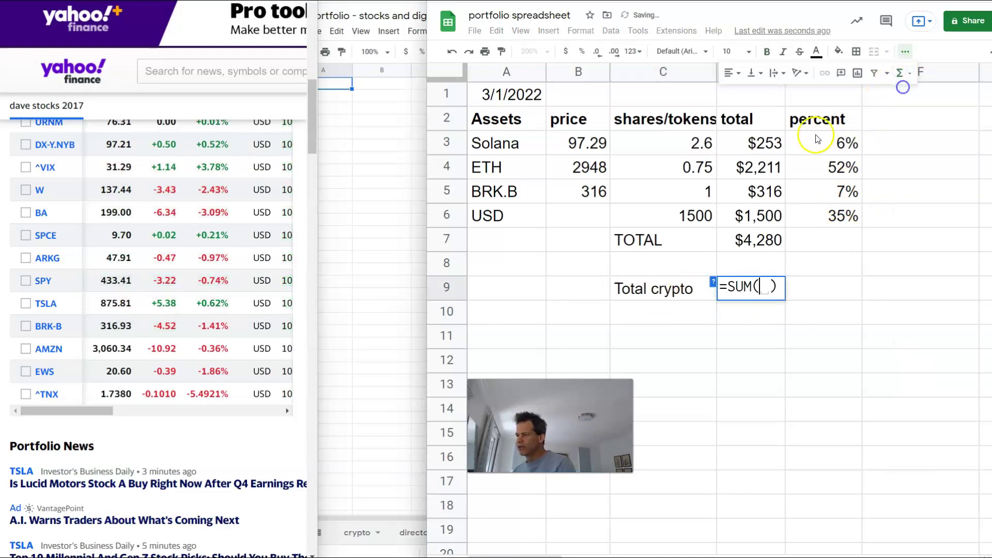
pyautogui.moveTo(758, 143); pyautogui.dragTo(758, 189)
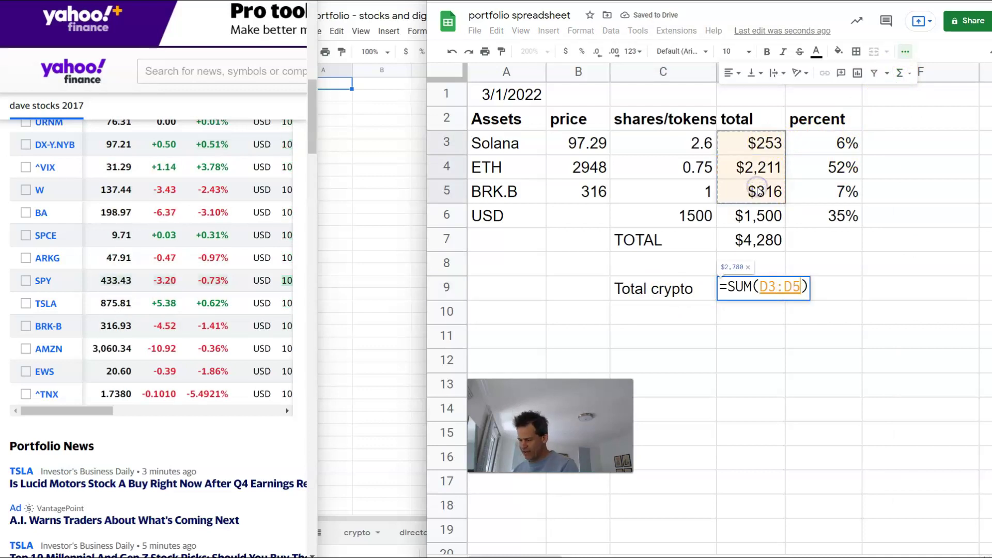
pyautogui.press('Return')
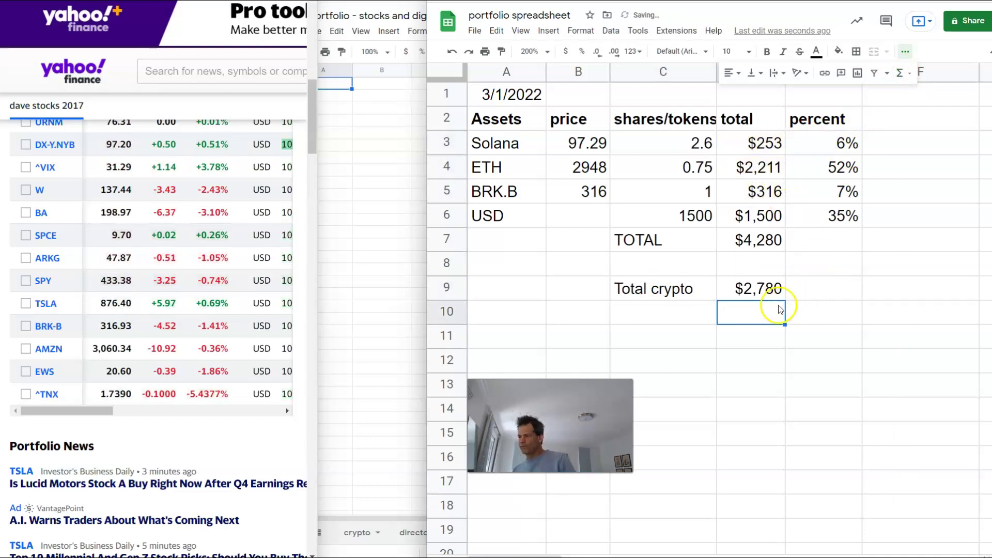
# - Enter =SUM(D3/D9) in F3 for Solana's share of Total crypto
pyautogui.click(925, 147)
pyautogui.click(901, 72)
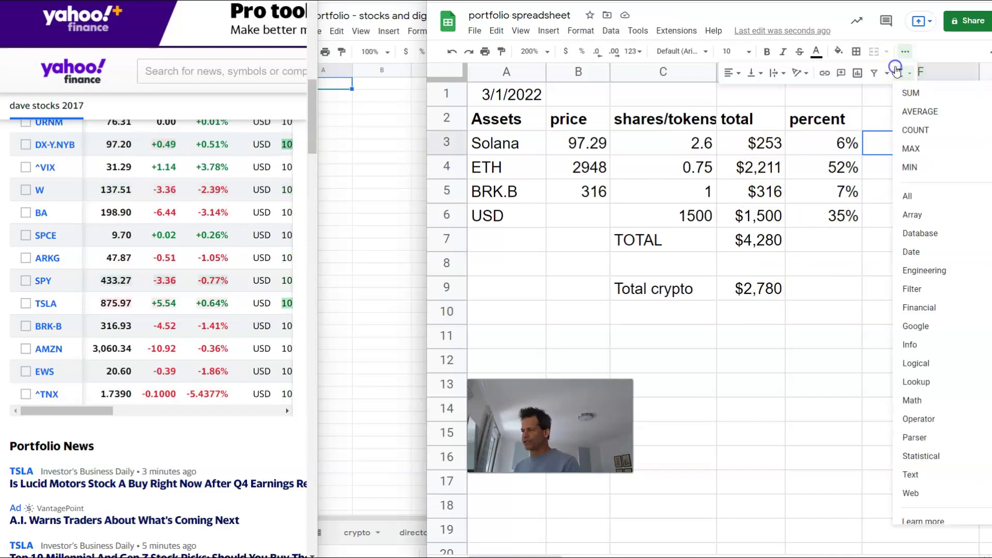
pyautogui.click(904, 96)
pyautogui.click(753, 145)
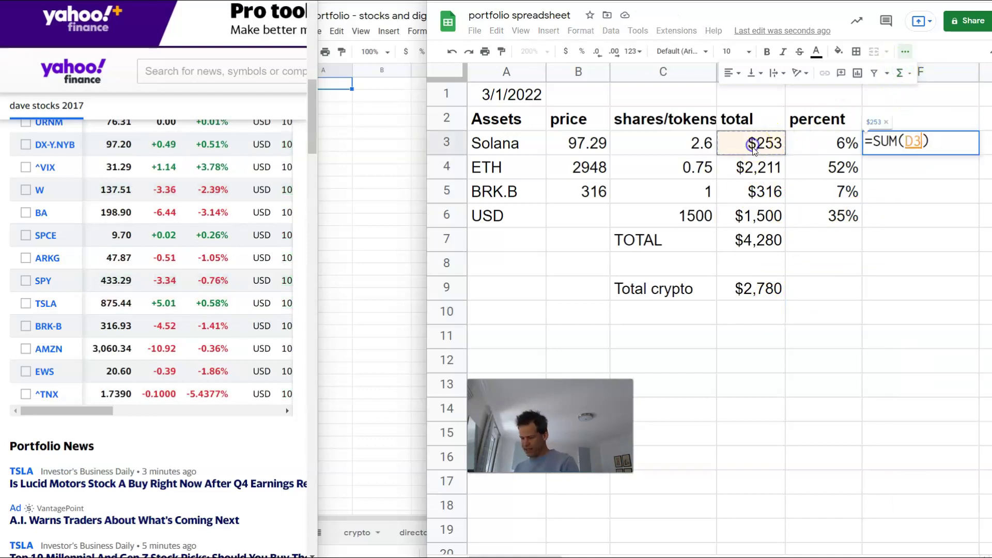
pyautogui.write('/')
pyautogui.click(748, 288)
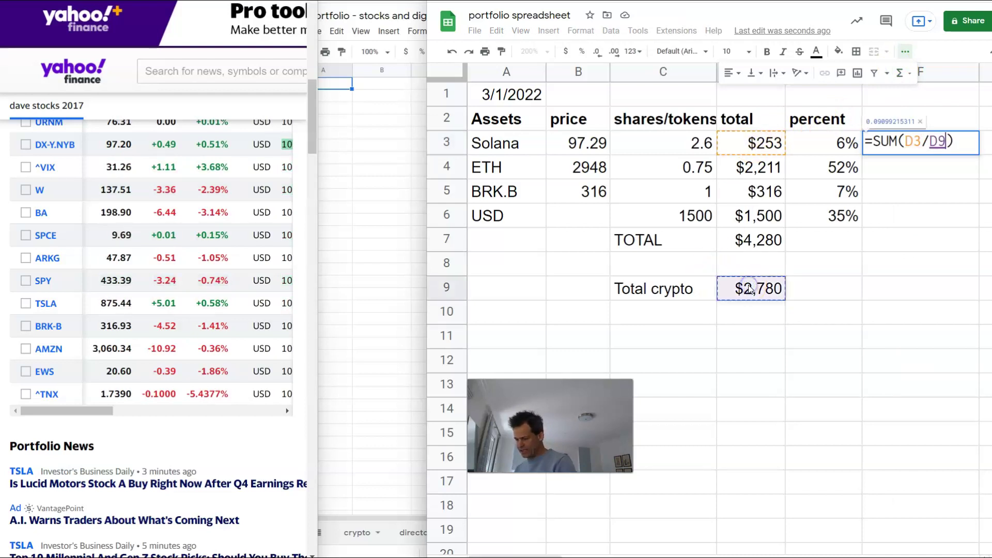
pyautogui.press('Return')
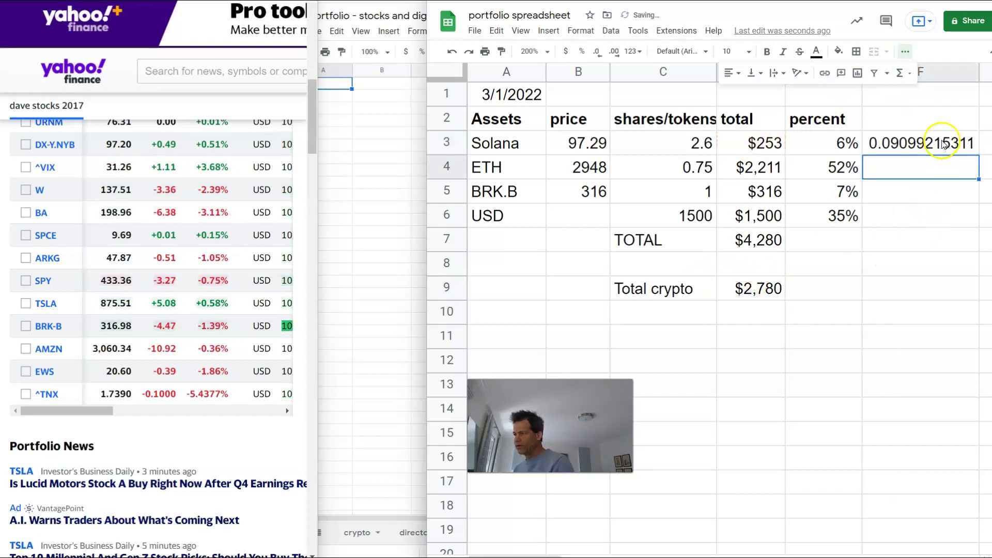
# - Add the header 'cryptofolio percent' in F2
pyautogui.click(936, 124)
pyautogui.write('cry')
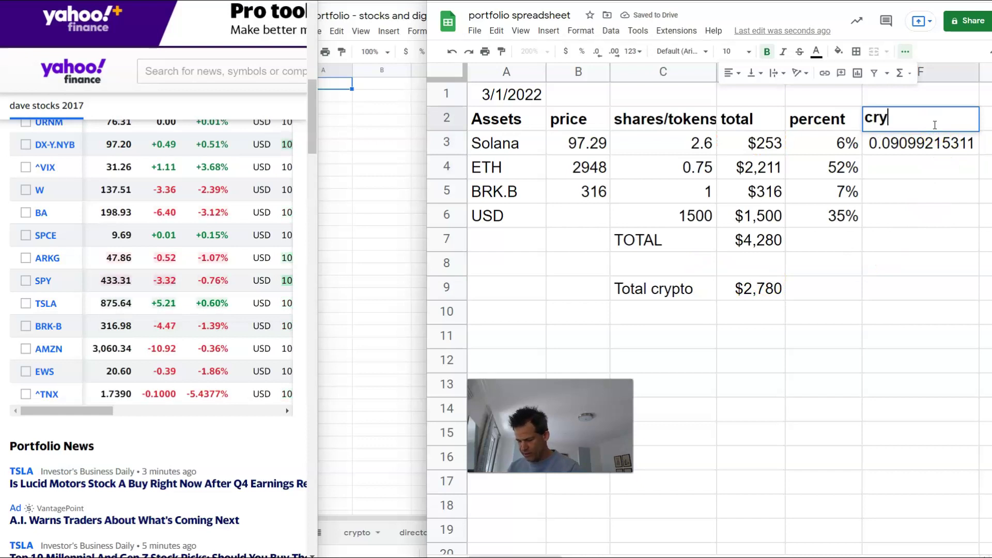
pyautogui.write('ptofol')
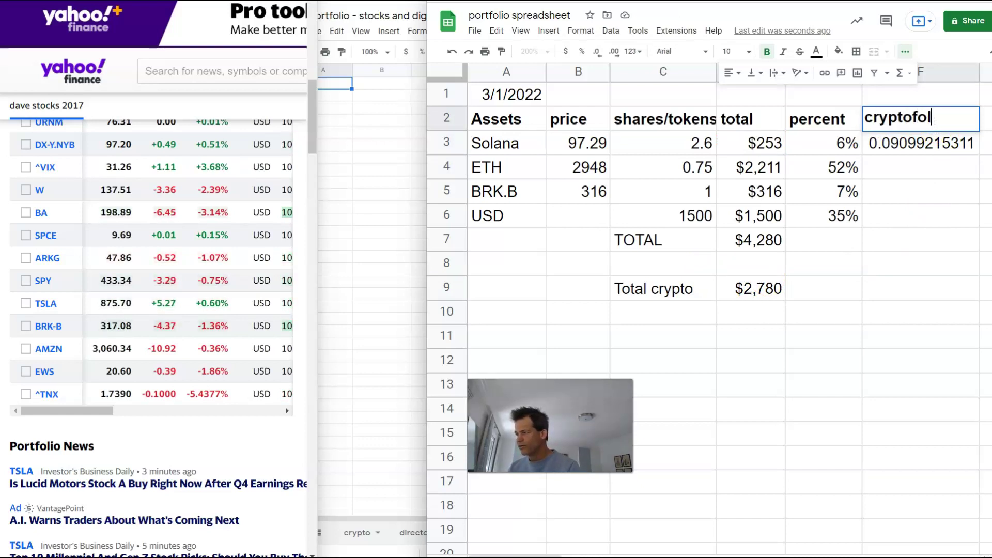
pyautogui.write('io percent')
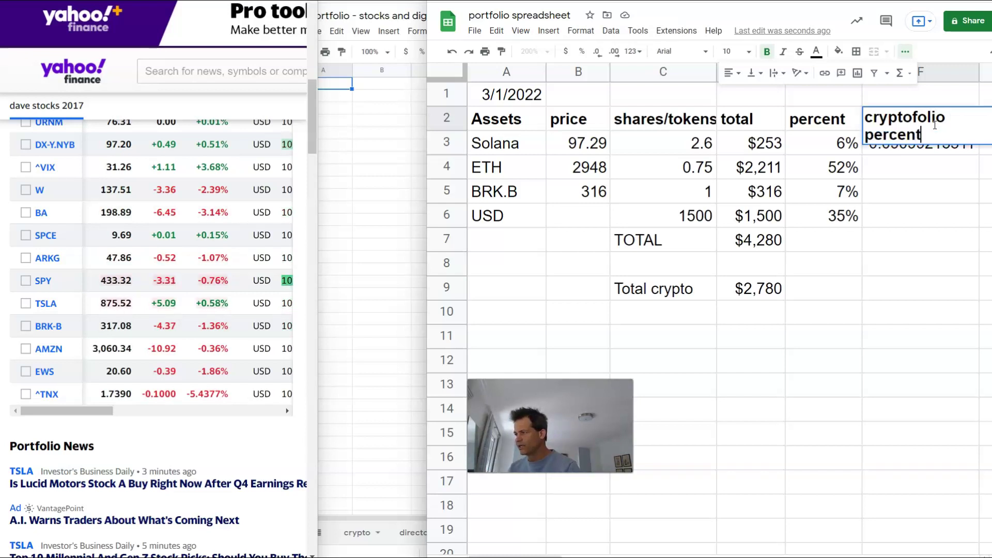
pyautogui.click(963, 189)
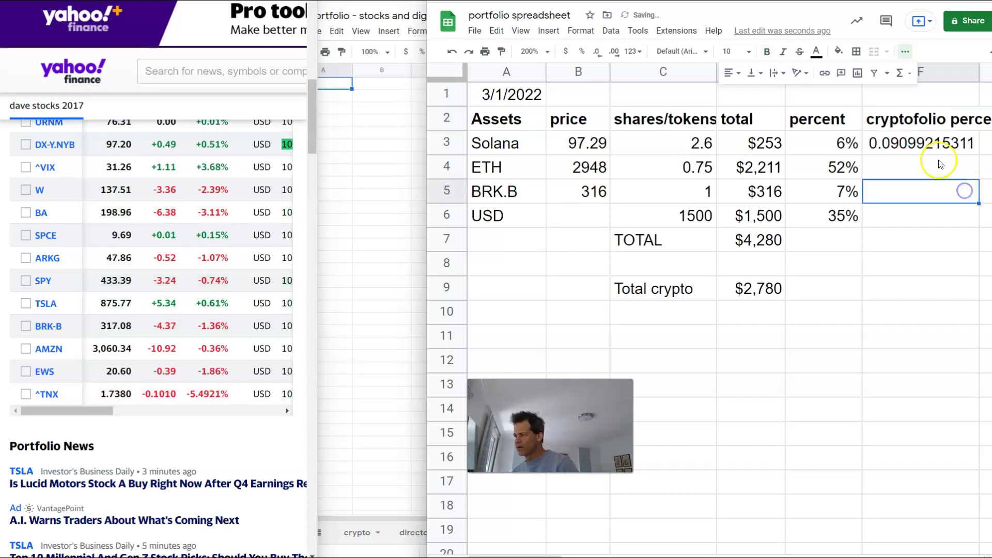
# - Enter the ETH and BRK.B crypto shares in F4 and F5 as D4/D9 and D5/D9
pyautogui.click(897, 168)
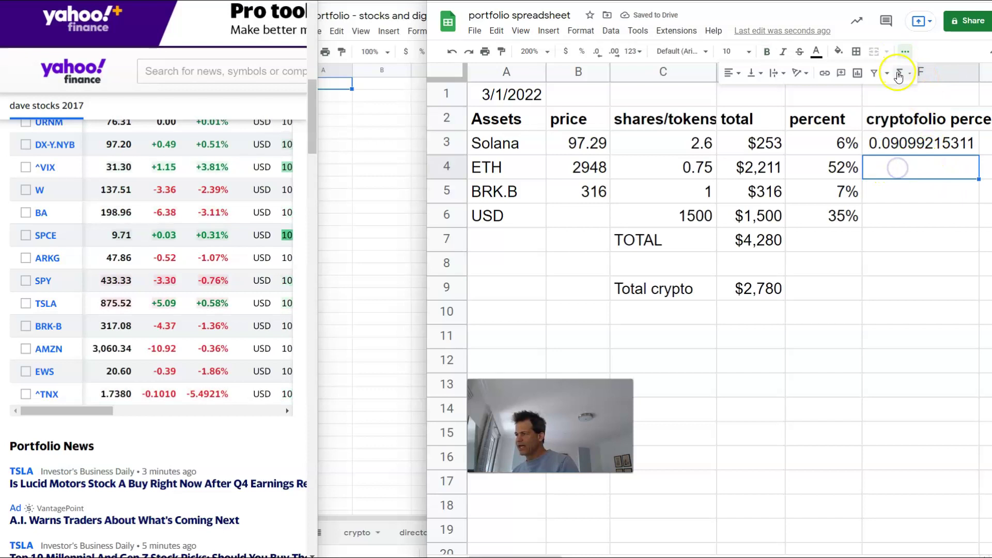
pyautogui.click(900, 73)
pyautogui.click(904, 94)
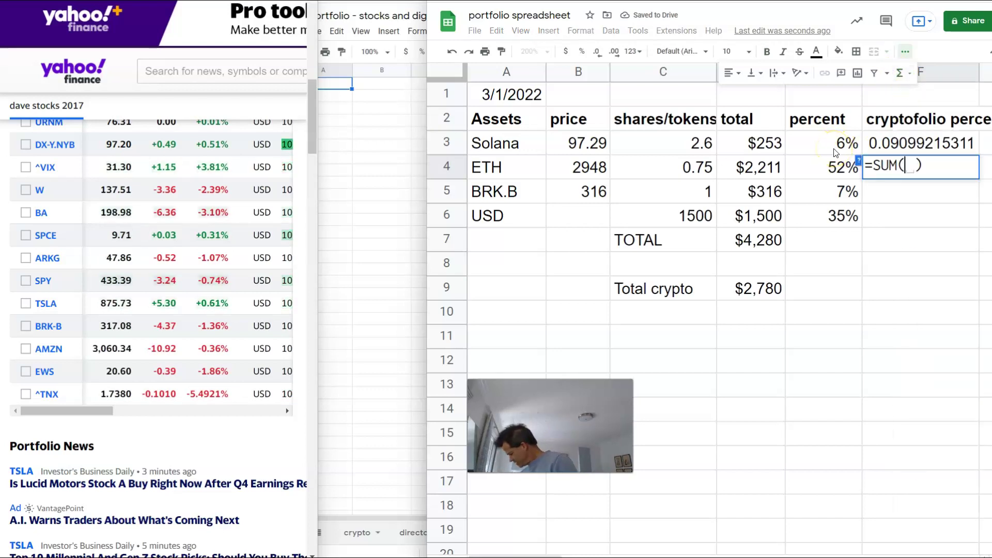
pyautogui.click(767, 168)
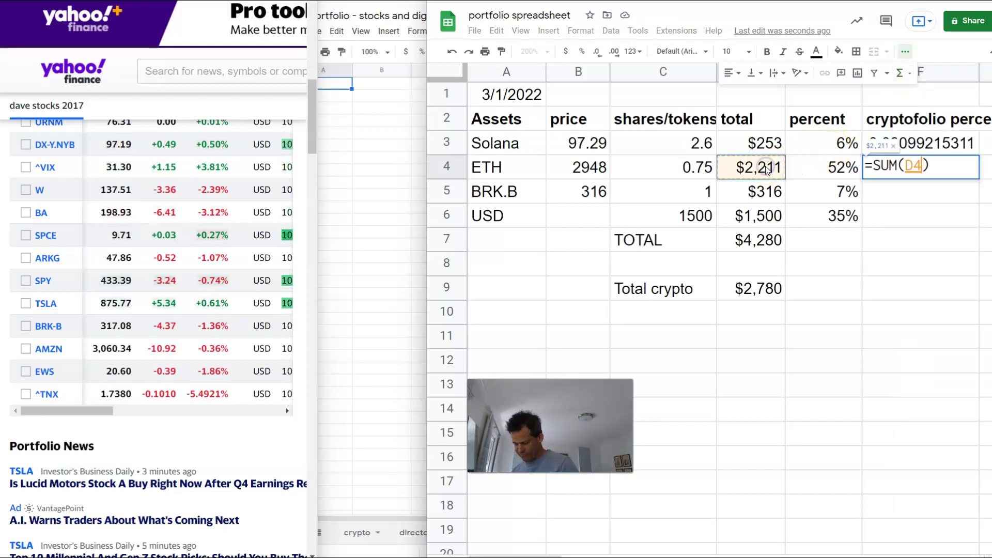
pyautogui.write('/')
pyautogui.click(755, 290)
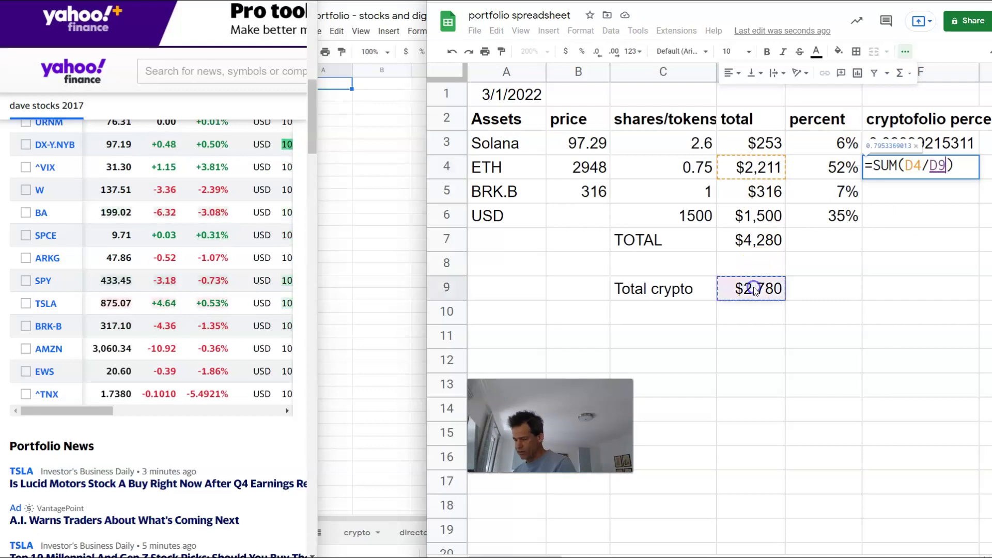
pyautogui.press('Return')
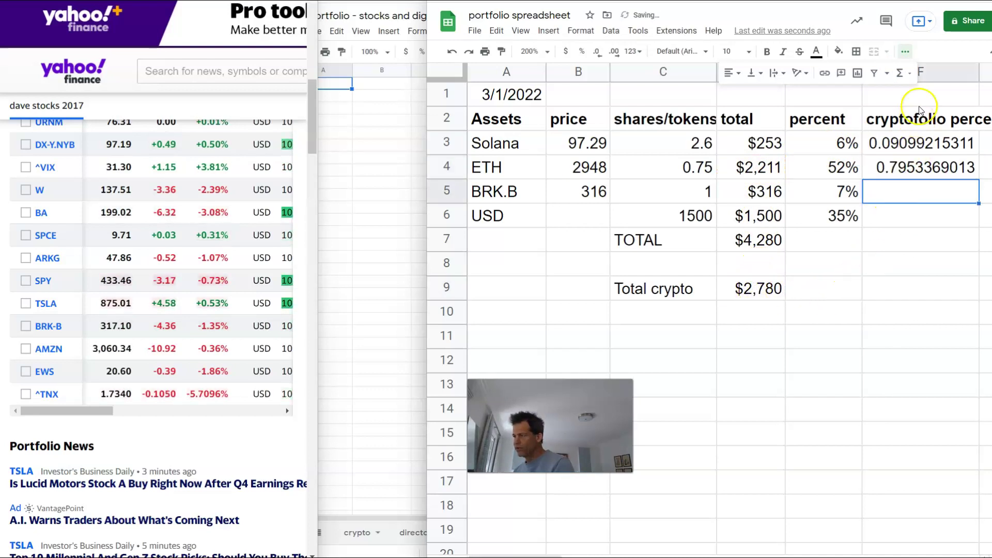
pyautogui.click(908, 76)
pyautogui.click(911, 93)
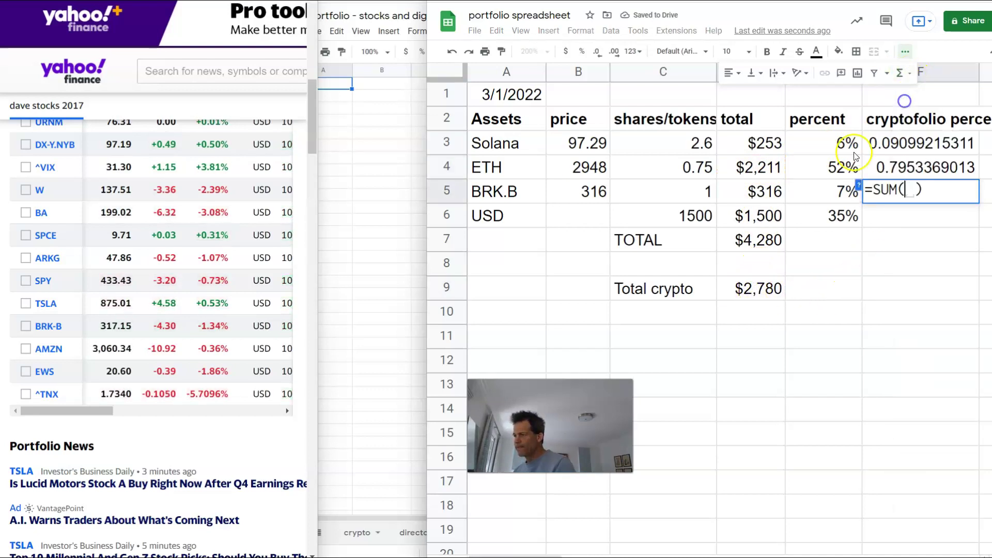
pyautogui.click(770, 192)
pyautogui.write('/')
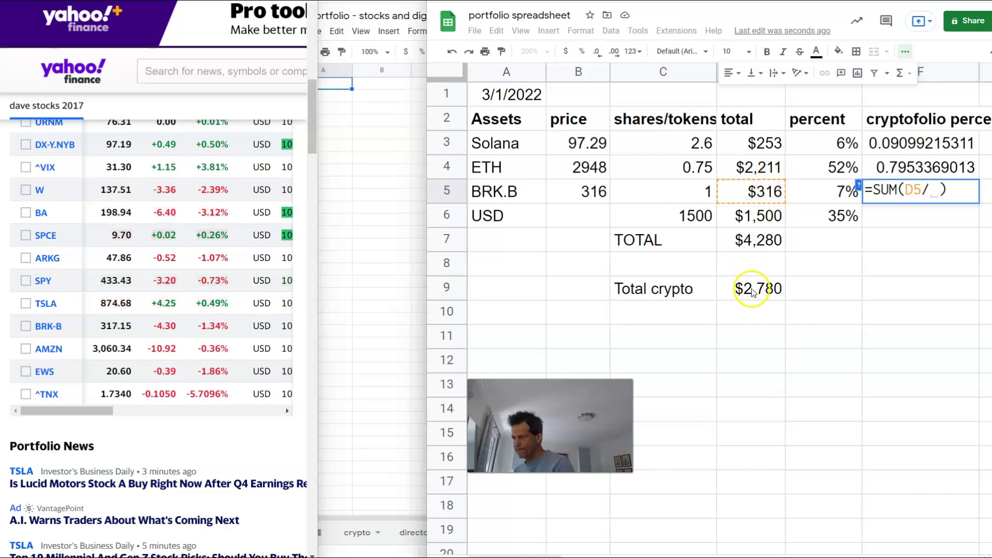
pyautogui.click(753, 292)
pyautogui.press('Return')
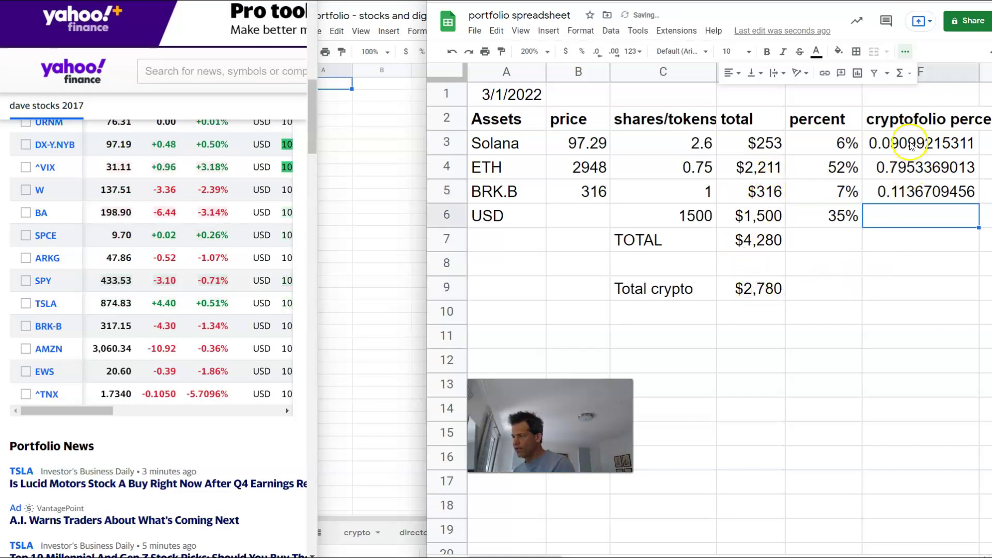
# - Format F3:F5 as whole percentages: 9%, 80%, 11%
pyautogui.moveTo(900, 145); pyautogui.dragTo(905, 196)
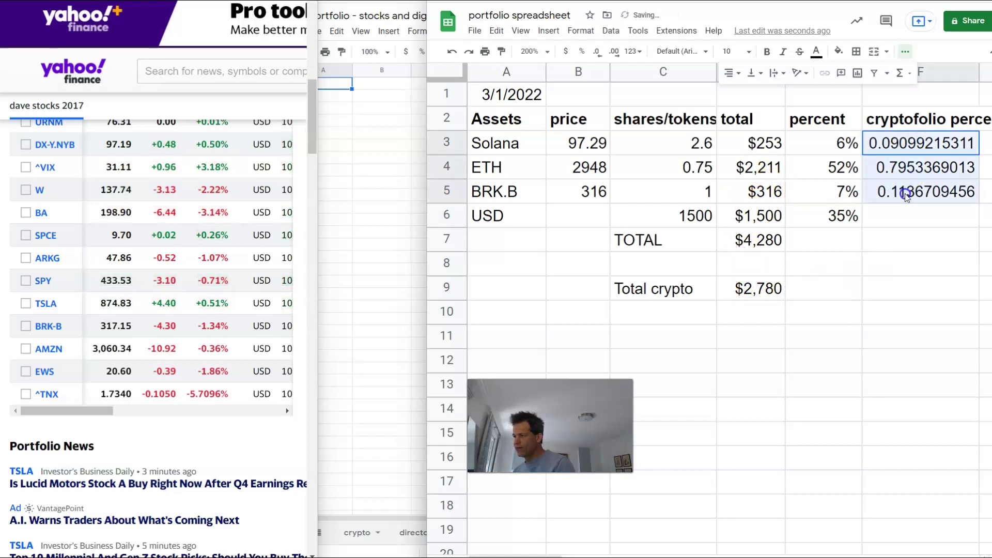
pyautogui.click(582, 51)
pyautogui.click(598, 51)
pyautogui.click(598, 51)
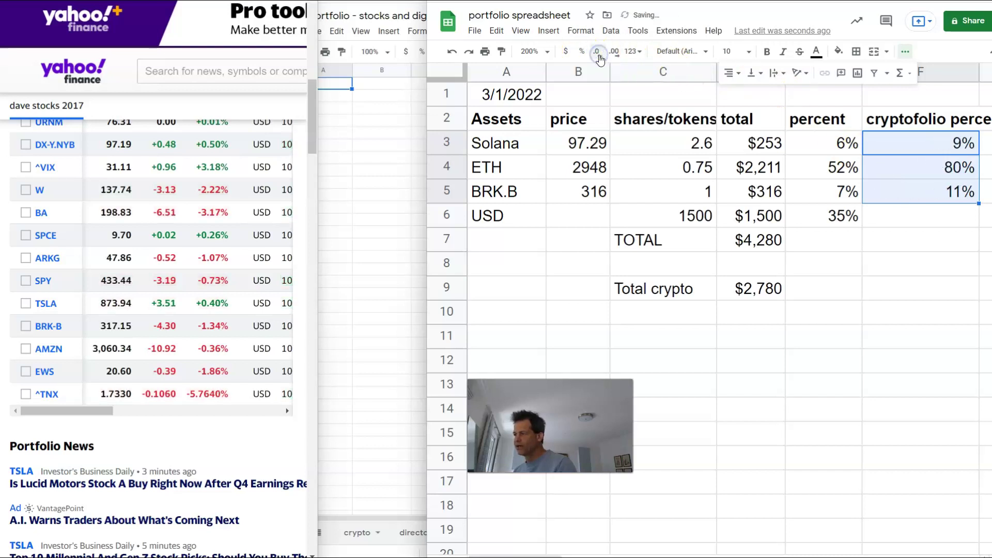
pyautogui.click(915, 317)
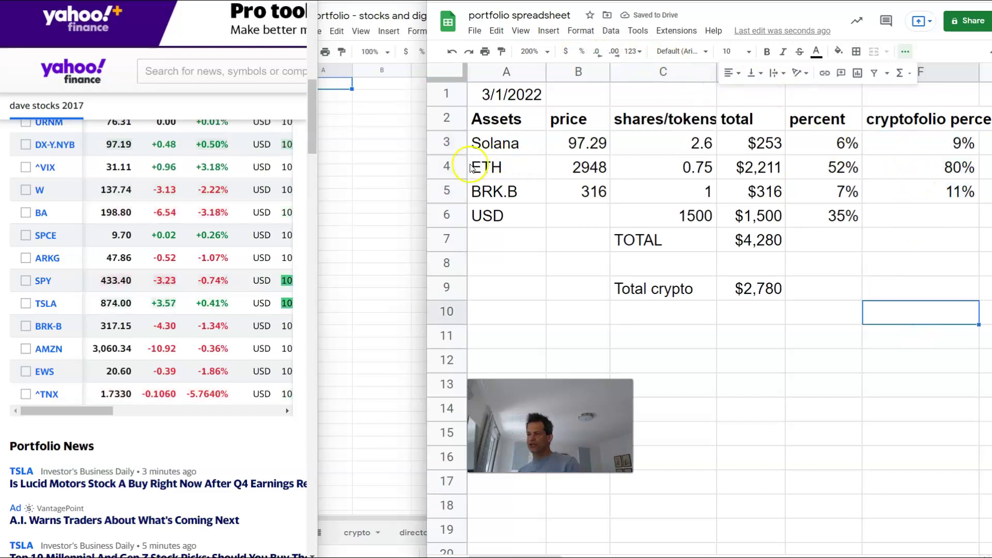
# - Change Total crypto in D9 to =SUM(D3:D4) so it reads $2,464
pyautogui.click(452, 166)
pyautogui.click(457, 147)
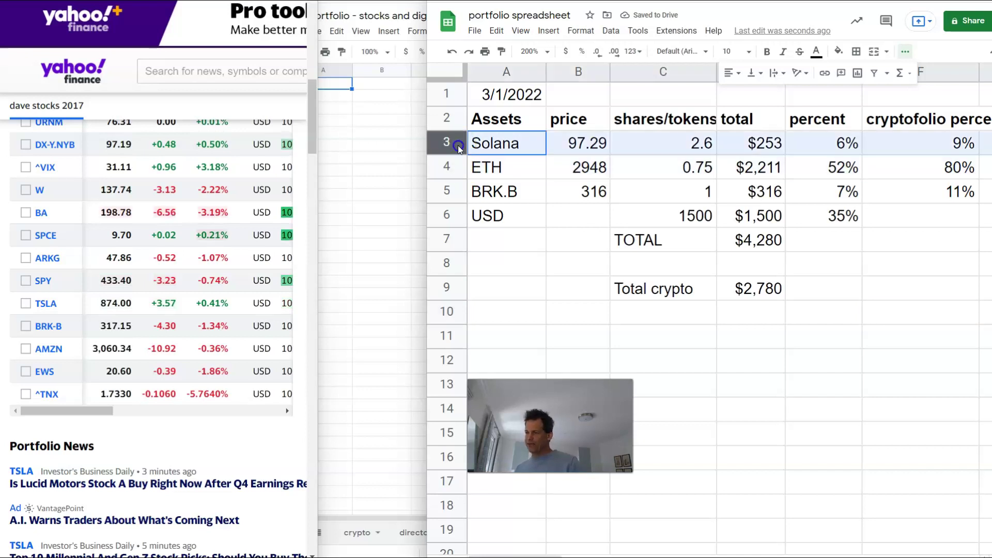
pyautogui.click(455, 190)
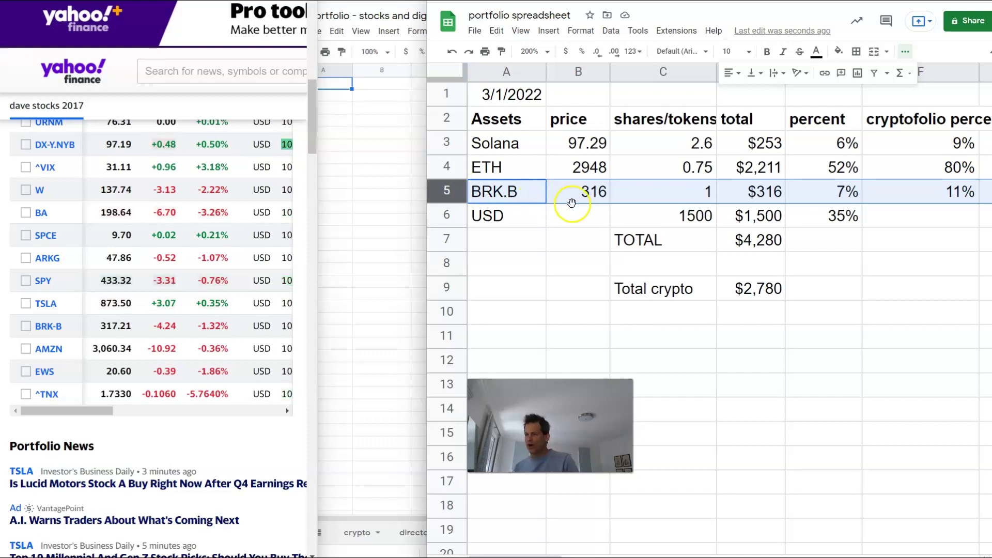
pyautogui.click(758, 292)
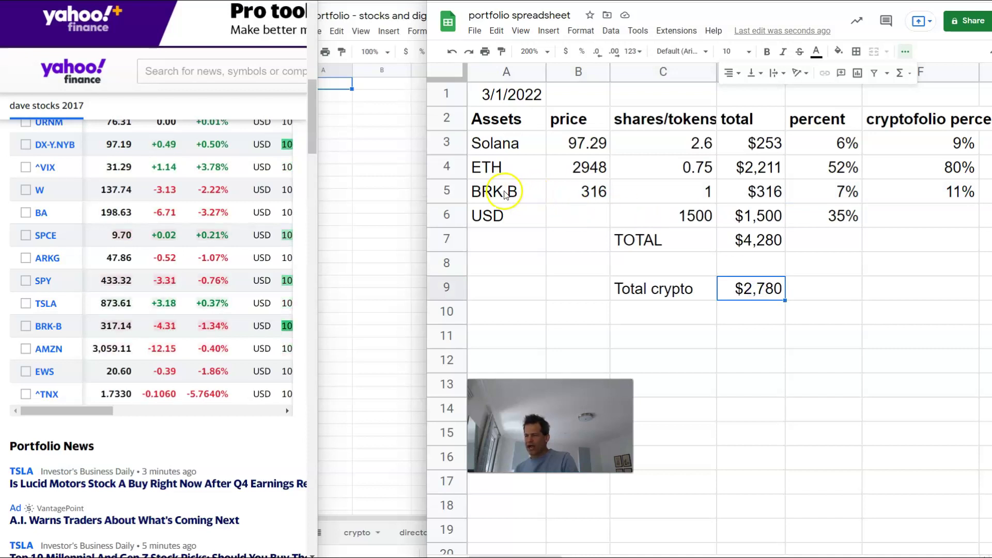
pyautogui.doubleClick(744, 287)
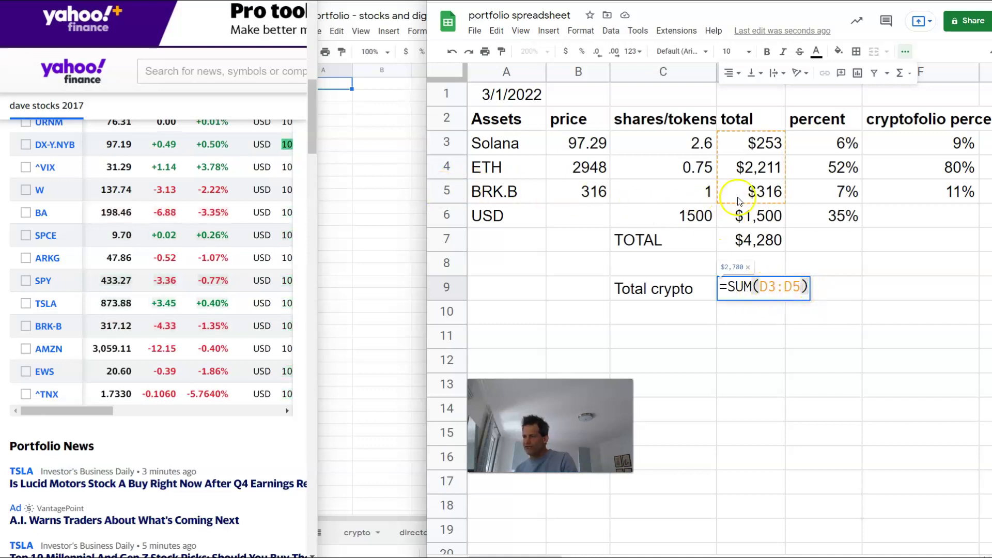
pyautogui.moveTo(793, 287); pyautogui.dragTo(801, 287)
pyautogui.write('4')
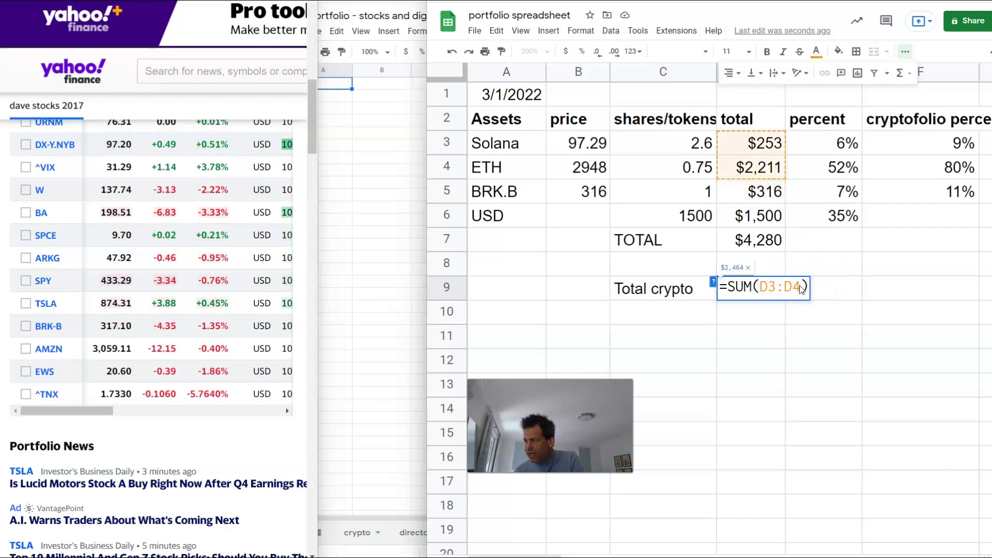
pyautogui.press('Return')
# - Clear BRK.B's crypto share in F5, leaving Solana 10% and ETH 90%
pyautogui.click(964, 199)
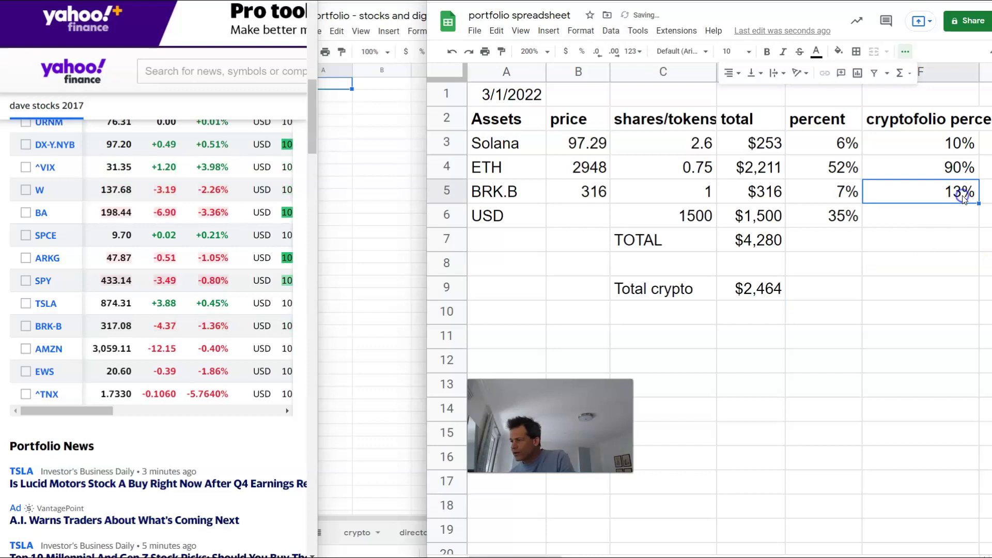
pyautogui.press('Delete')
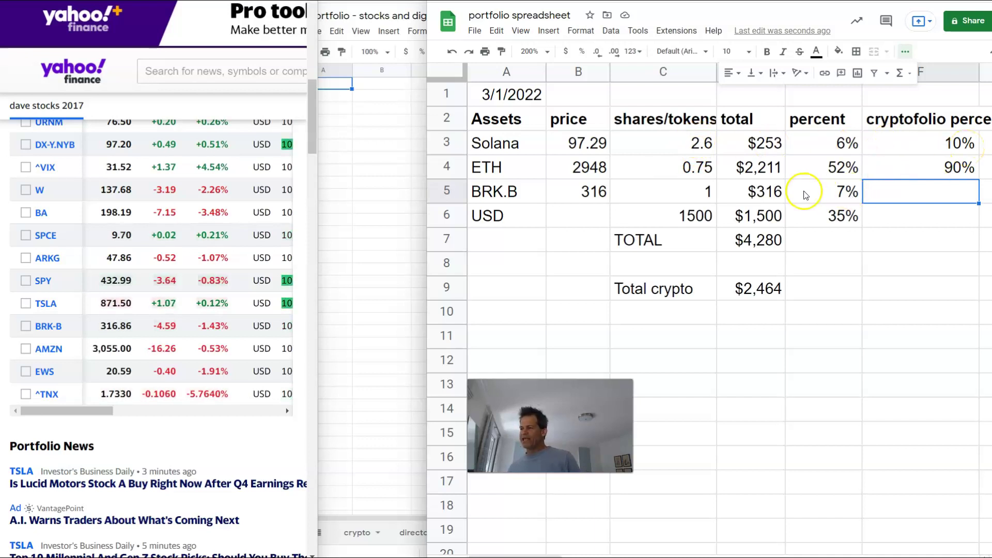
pyautogui.click(848, 193)
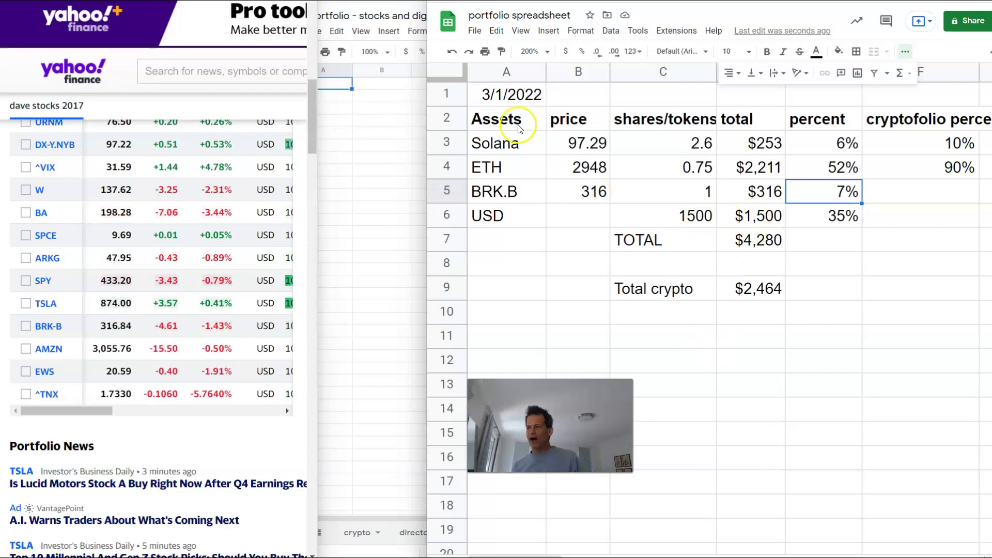
# - Insert ten blank rows above the 3/1/2022 table
pyautogui.moveTo(454, 103); pyautogui.dragTo(472, 292)
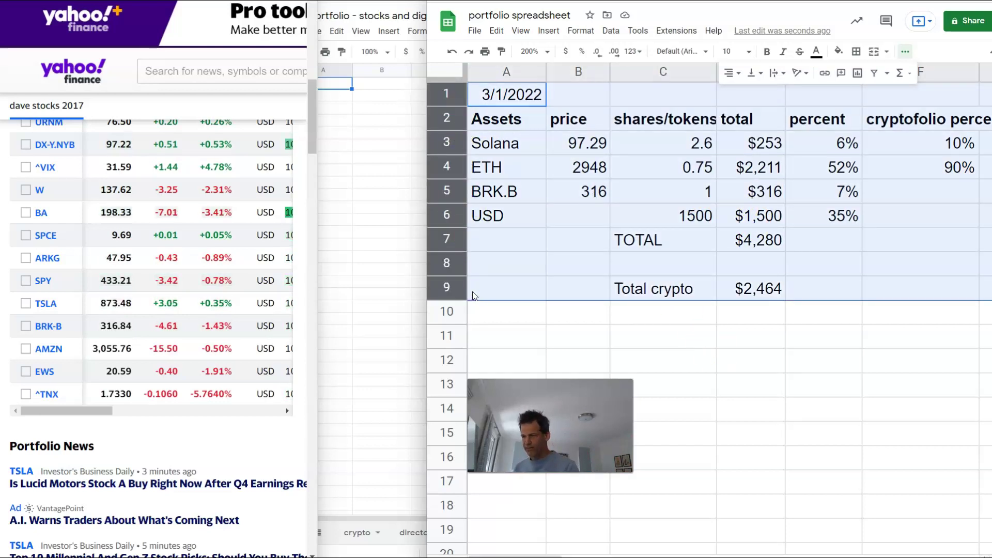
pyautogui.click(545, 357)
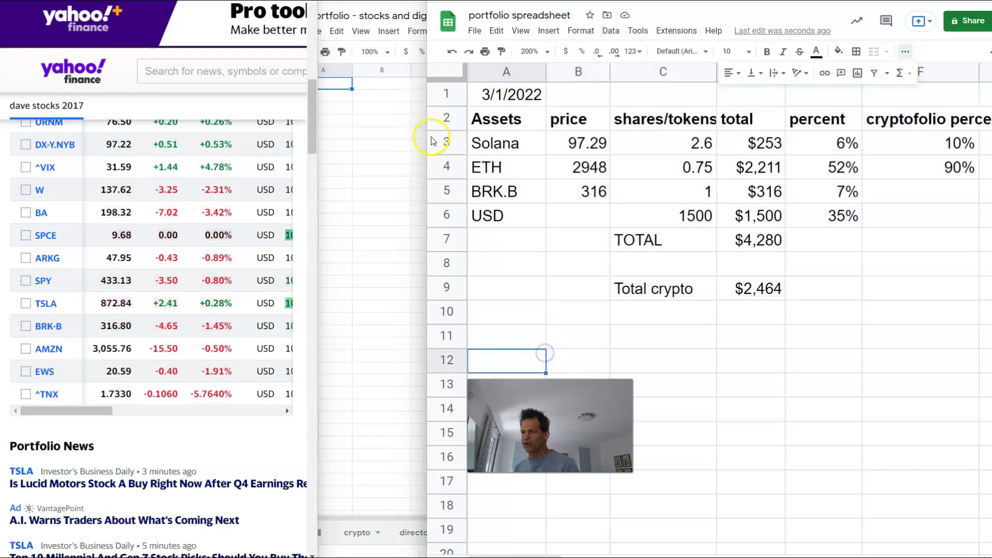
pyautogui.moveTo(446, 94); pyautogui.dragTo(455, 303)
pyautogui.rightClick(458, 228)
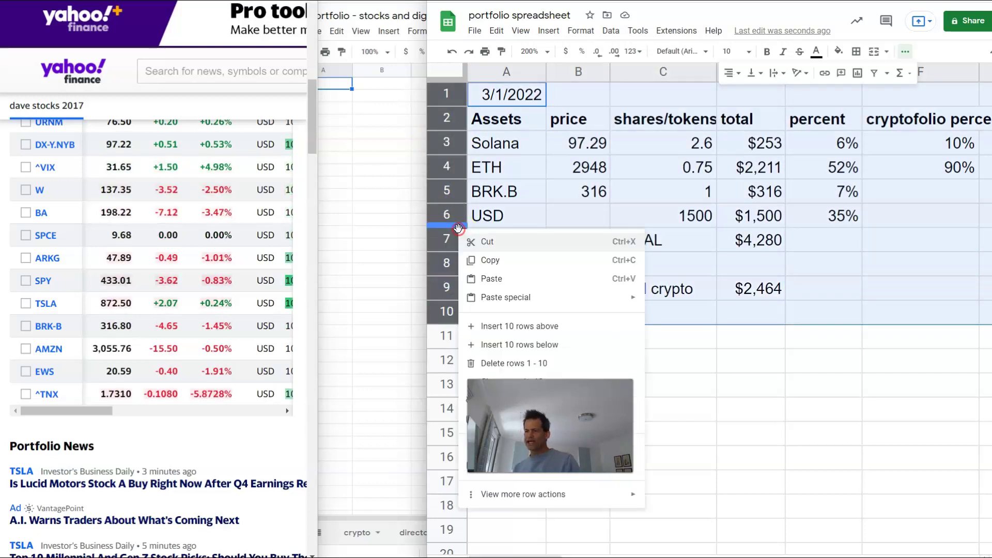
pyautogui.click(517, 326)
# - Copy the 3/1/2022 holdings table (A12:F19) and paste it at A2
pyautogui.scroll(-2, 627, 234)
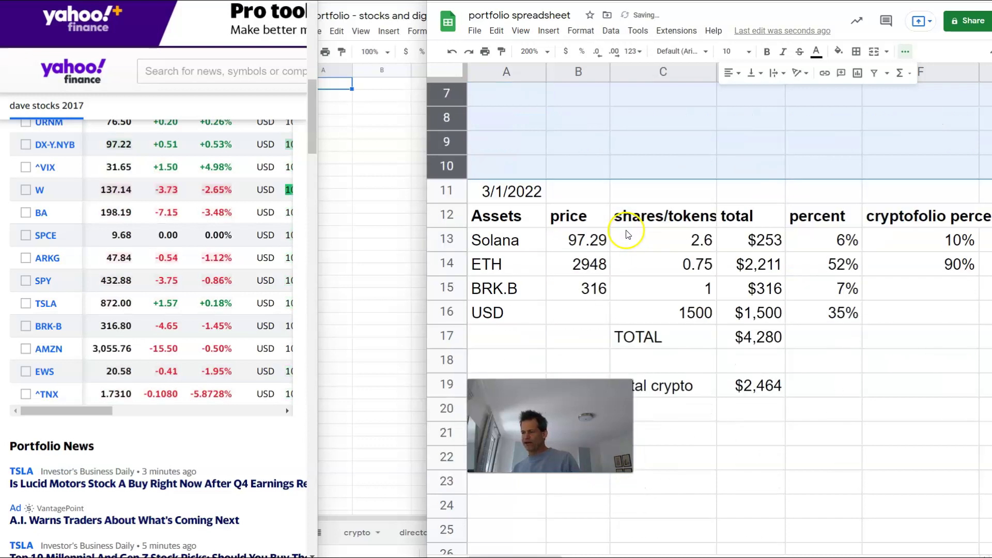
pyautogui.moveTo(486, 216); pyautogui.dragTo(891, 377)
pyautogui.hotkey('ctrl', 'c')
pyautogui.scroll(2, 893, 383)
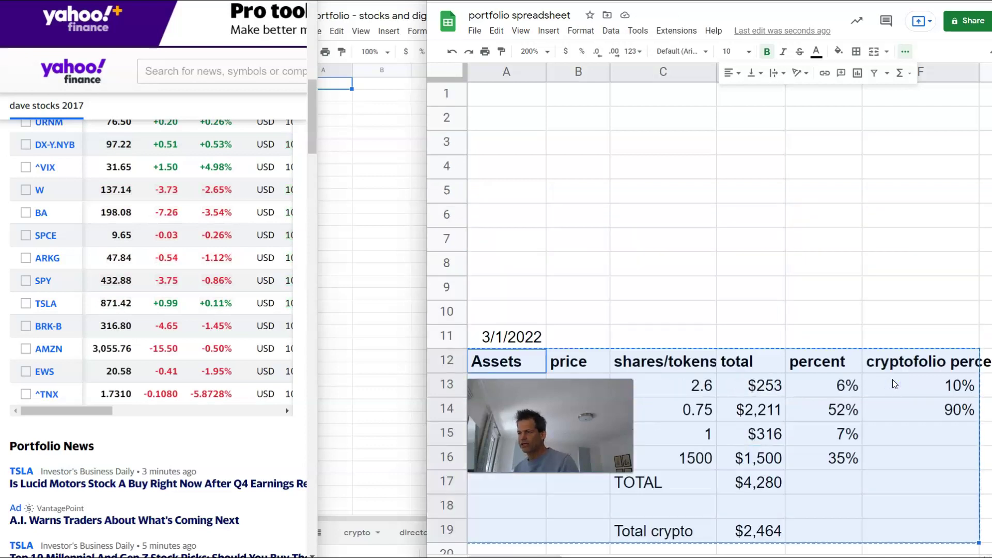
pyautogui.click(520, 118)
pyautogui.hotkey('ctrl', 'v')
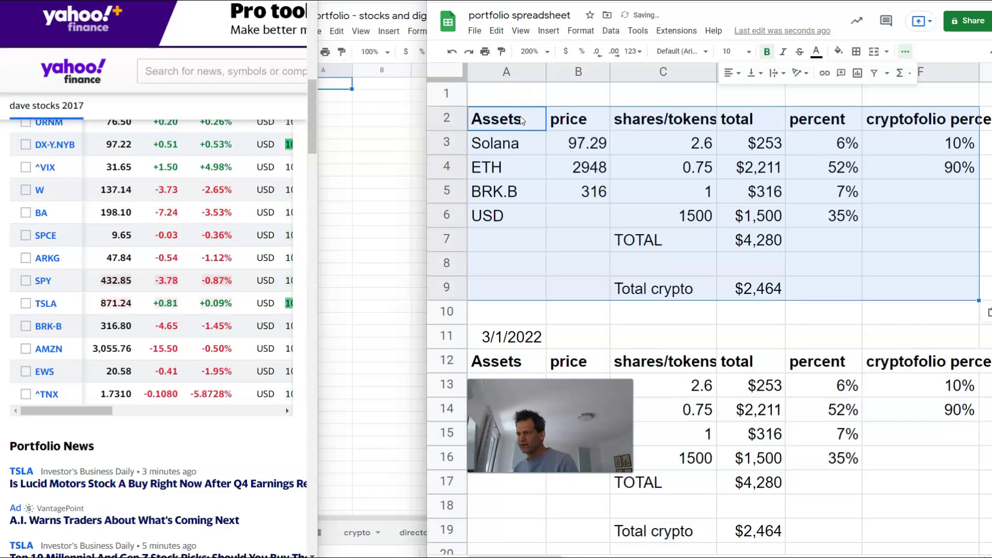
# - Date the new top table 4/1/2022 in cell A1
pyautogui.click(857, 247)
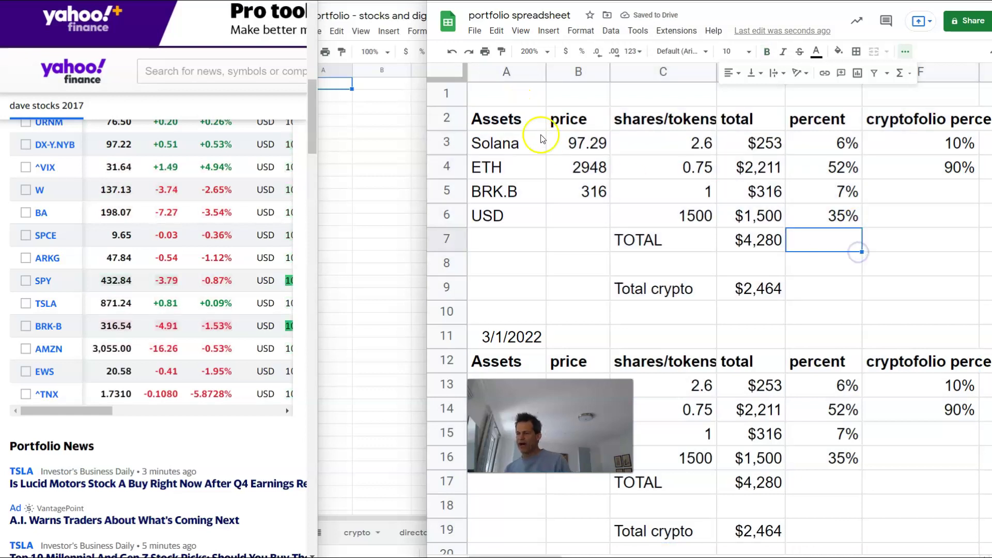
pyautogui.click(509, 94)
pyautogui.write('4/1/2022')
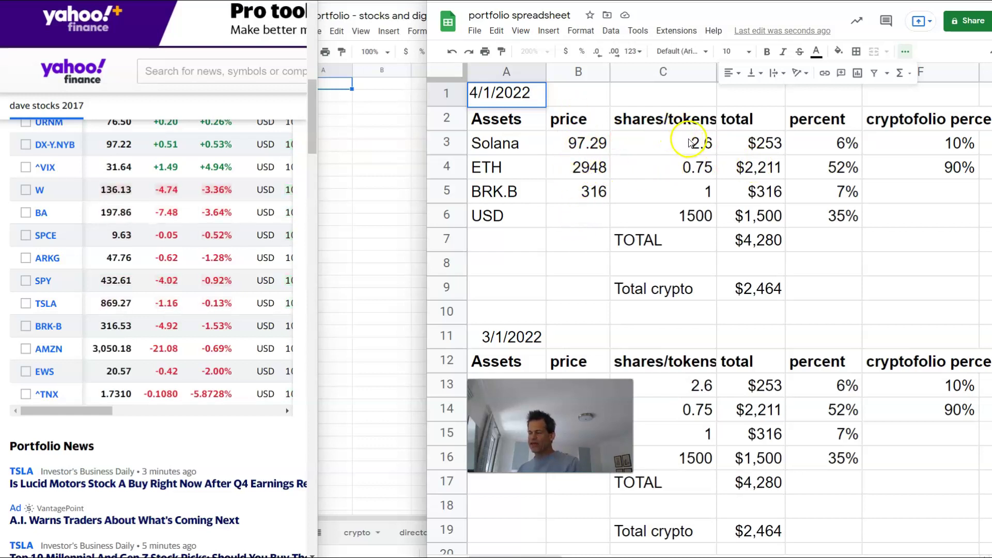
# - Set Solana's April price to 90 in the new table
pyautogui.moveTo(698, 142); pyautogui.dragTo(700, 187)
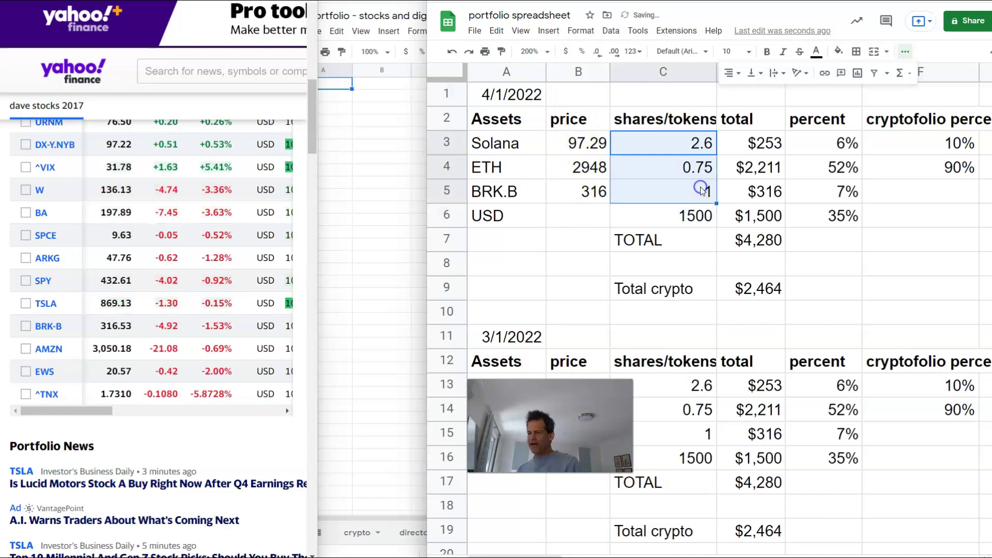
pyautogui.click(578, 143)
pyautogui.write('100')
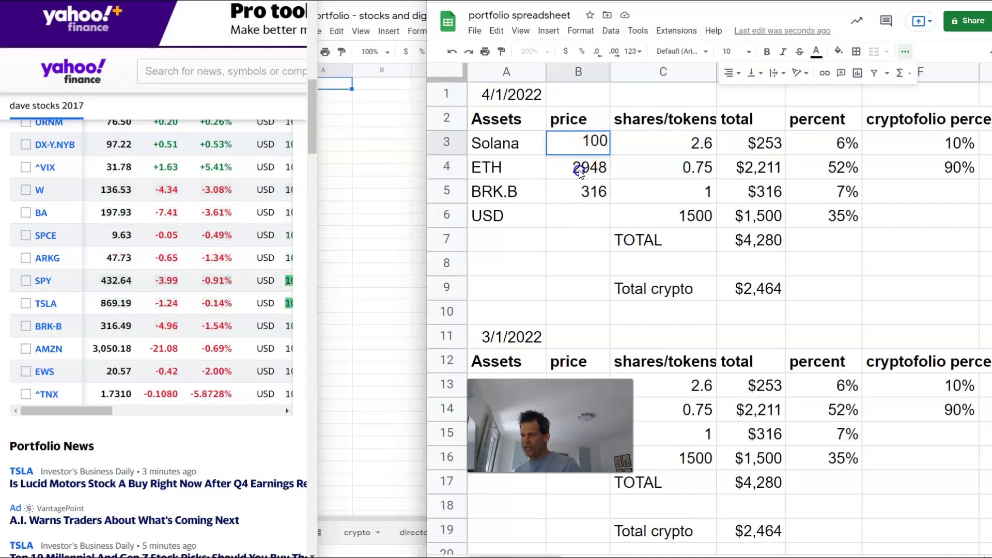
pyautogui.click(580, 172)
pyautogui.click(580, 152)
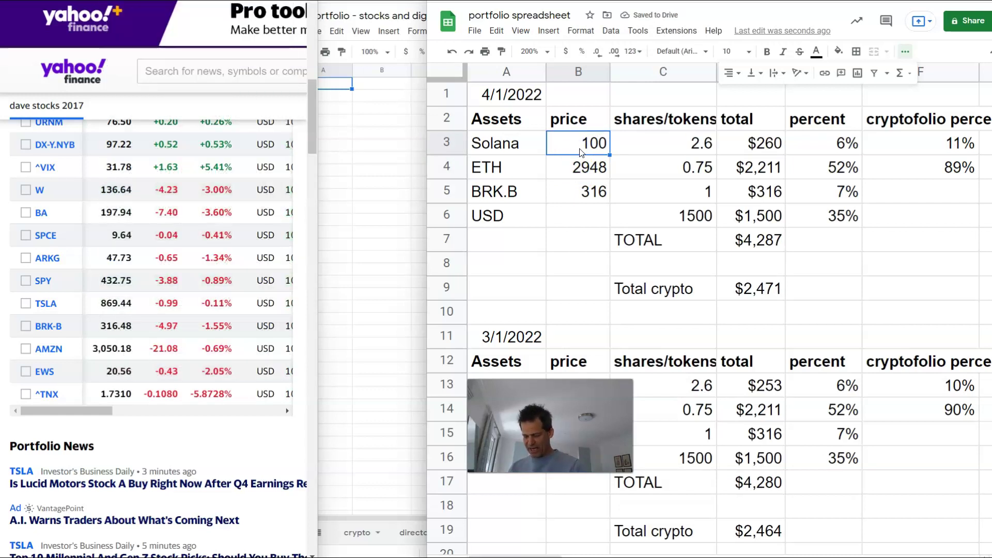
pyautogui.write('90')
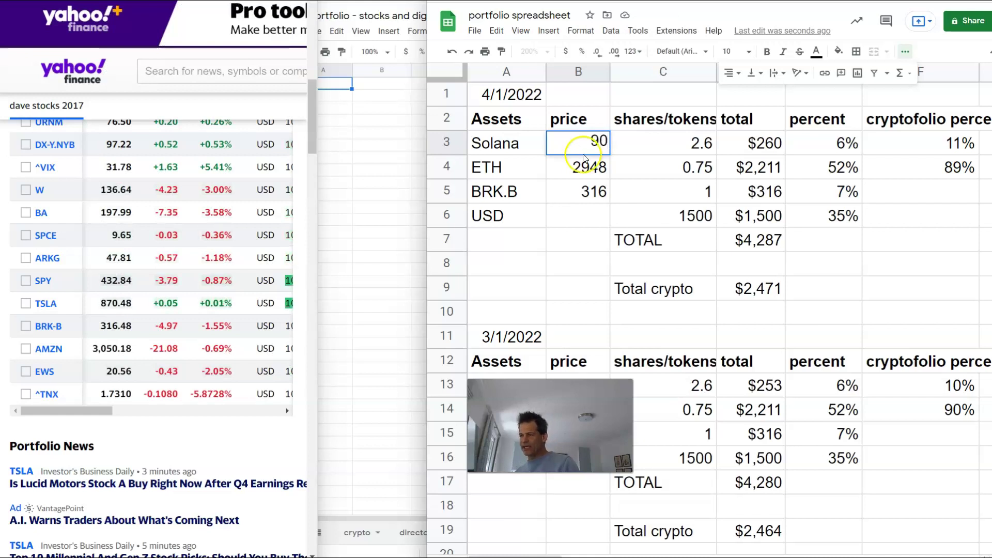
pyautogui.click(585, 166)
# - Set the ETH price to 2500 and the BRK.B price to 314
pyautogui.write('2500')
pyautogui.press('Return')
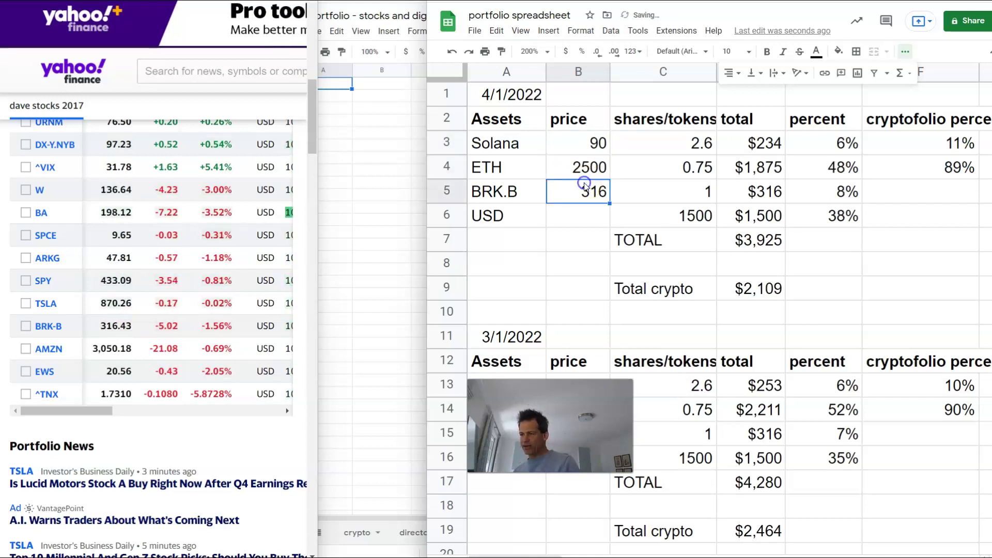
pyautogui.write('314')
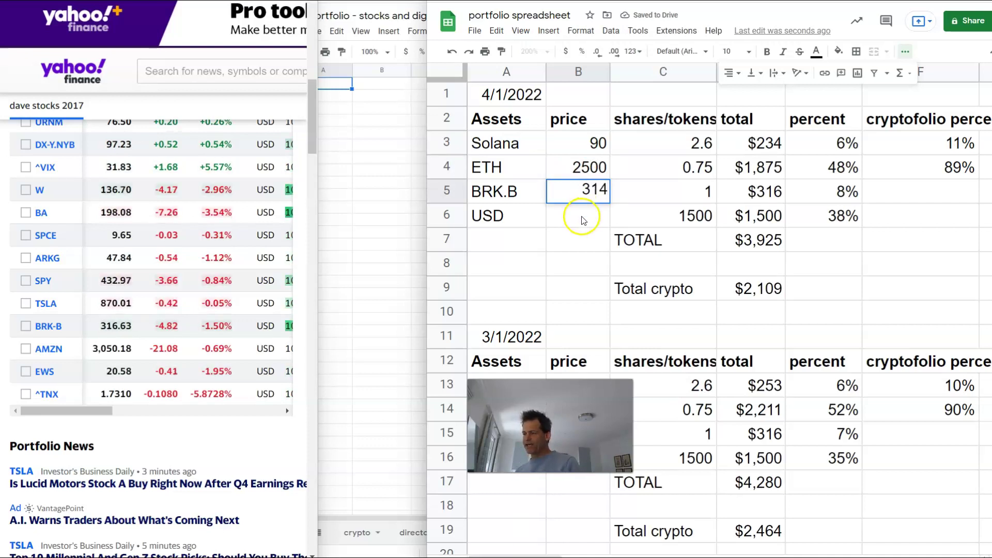
pyautogui.click(563, 244)
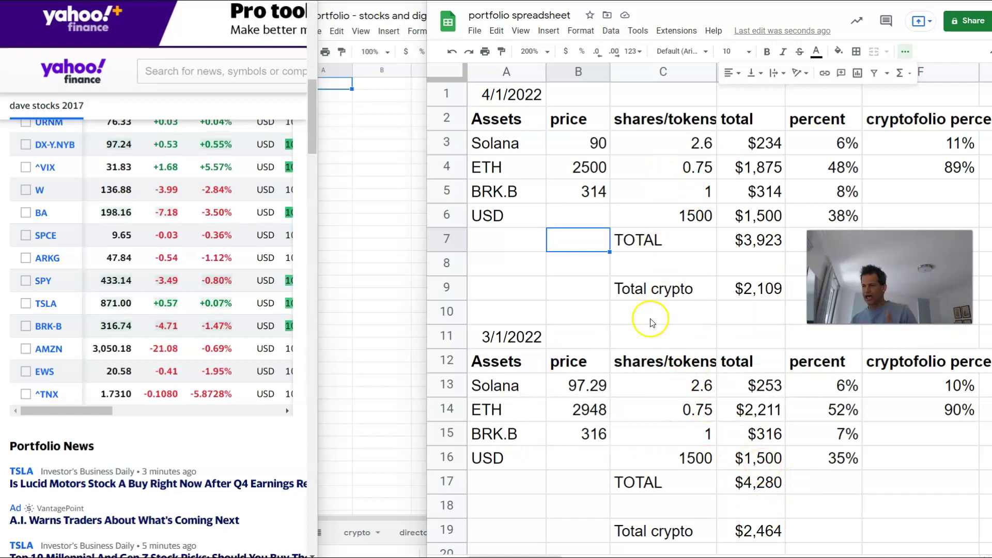
# - Insert two blank rows between the April and March tables
pyautogui.click(446, 321)
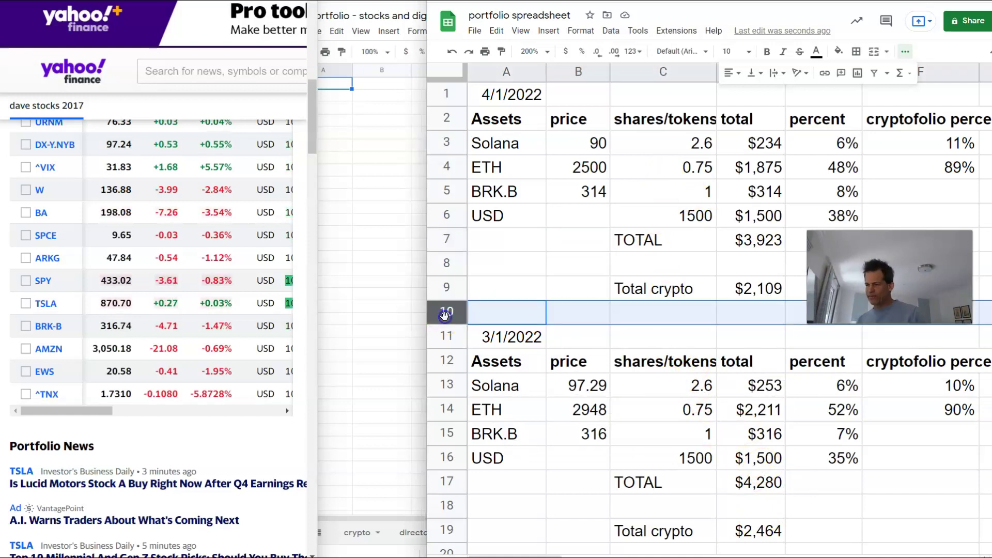
pyautogui.rightClick(446, 321)
pyautogui.click(522, 135)
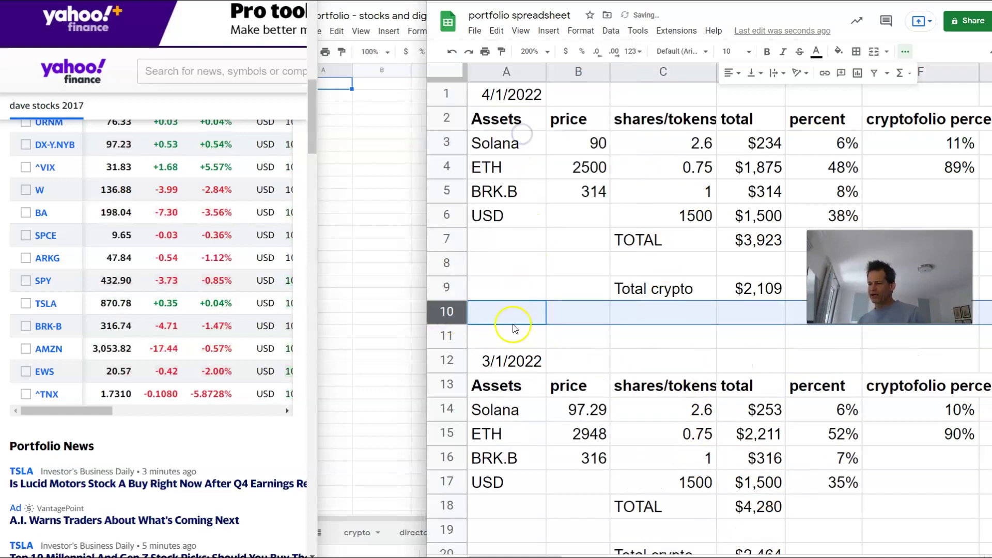
pyautogui.click(444, 335)
pyautogui.rightClick(445, 336)
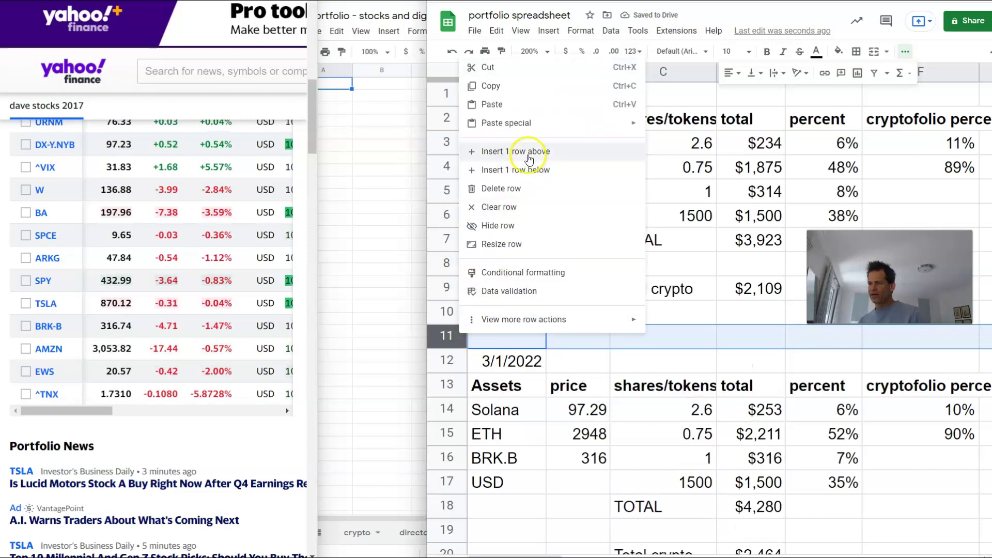
pyautogui.click(528, 152)
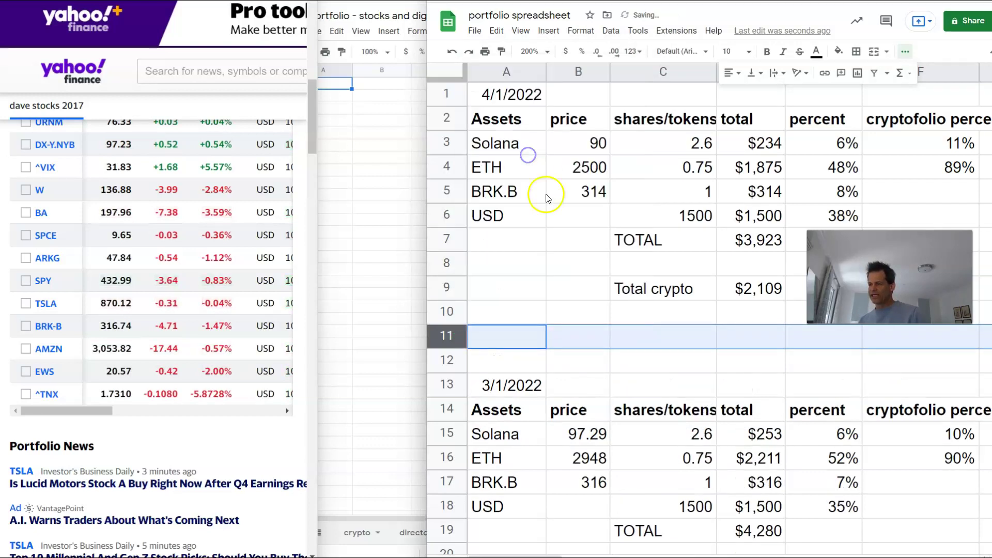
# - Enter 3/15/2022 in A11 and the note 'bought .1 ETH with $300' in C11
pyautogui.click(509, 345)
pyautogui.write('3/15')
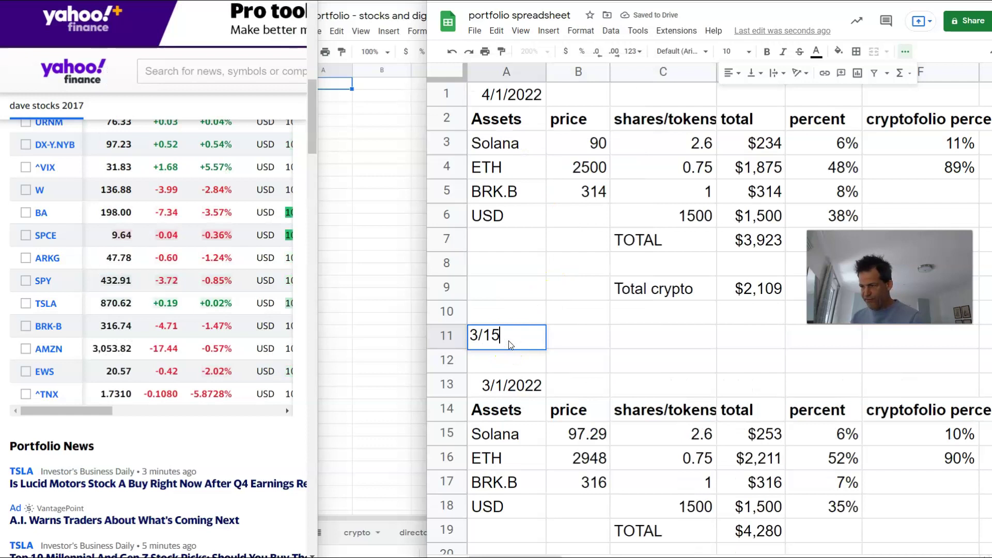
pyautogui.write('/2022')
pyautogui.click(628, 345)
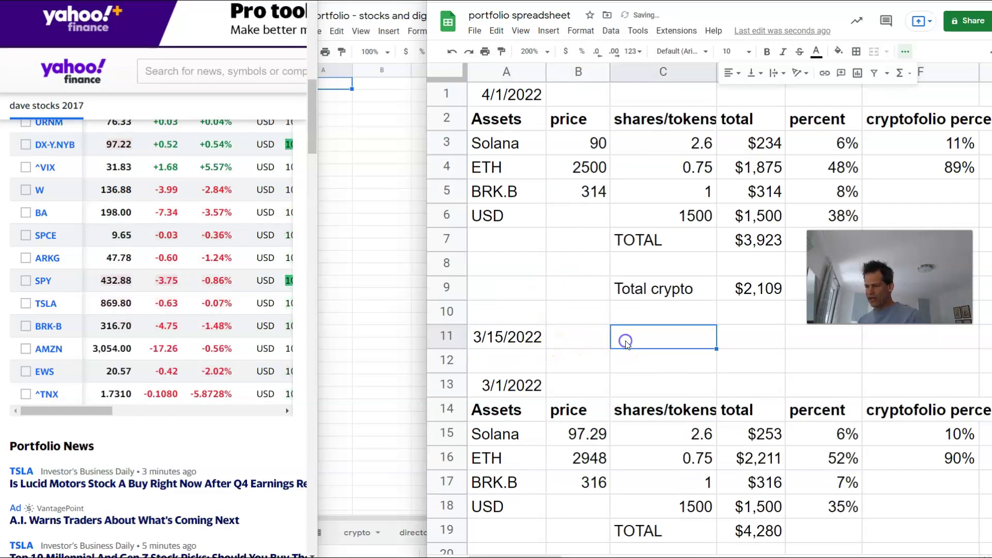
pyautogui.write('sold')
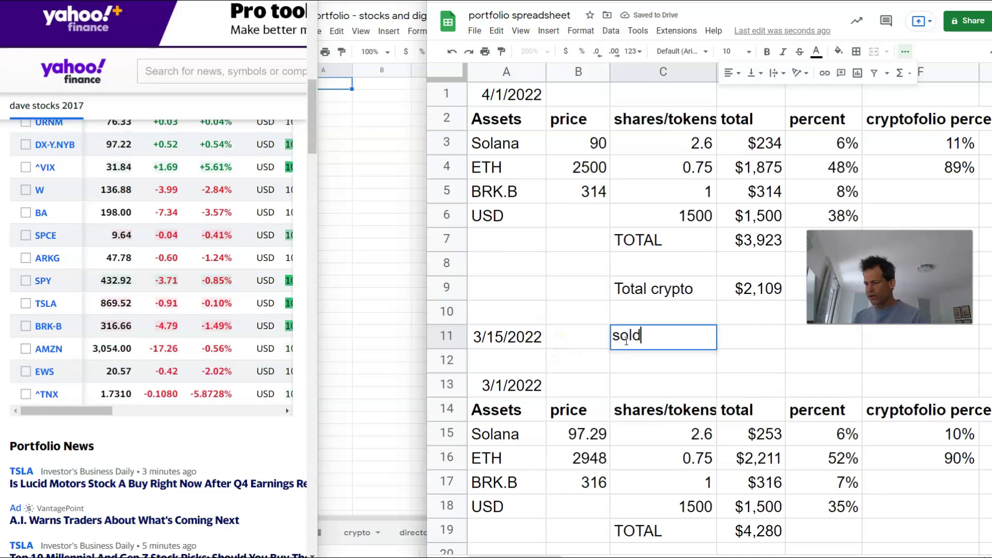
pyautogui.press('BackSpace')
pyautogui.press('BackSpace')
pyautogui.press('BackSpace')
pyautogui.press('BackSpace')
pyautogui.write('bought .1')
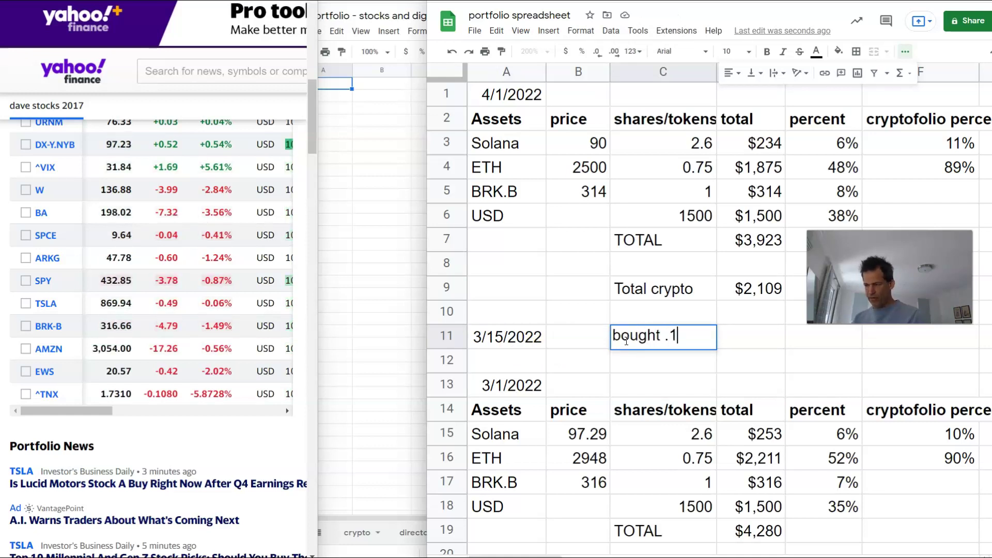
pyautogui.write(' ETH wi')
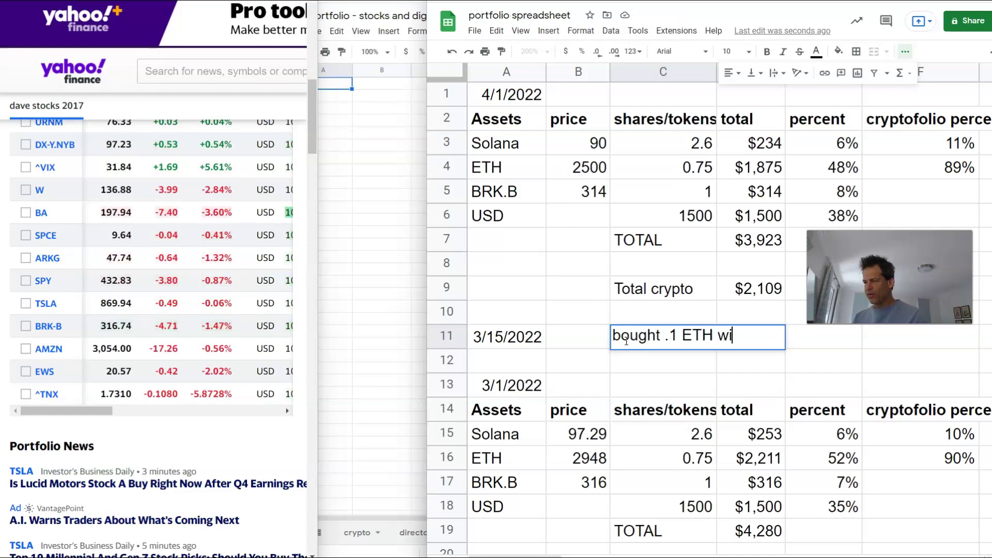
pyautogui.press('BackSpace')
pyautogui.write('ei')
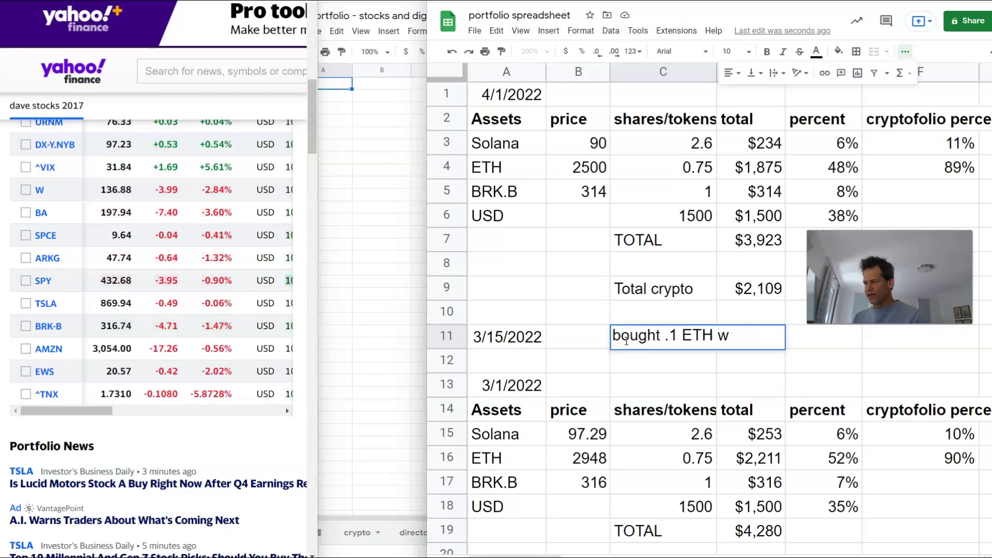
pyautogui.press('Return')
pyautogui.press('Up')
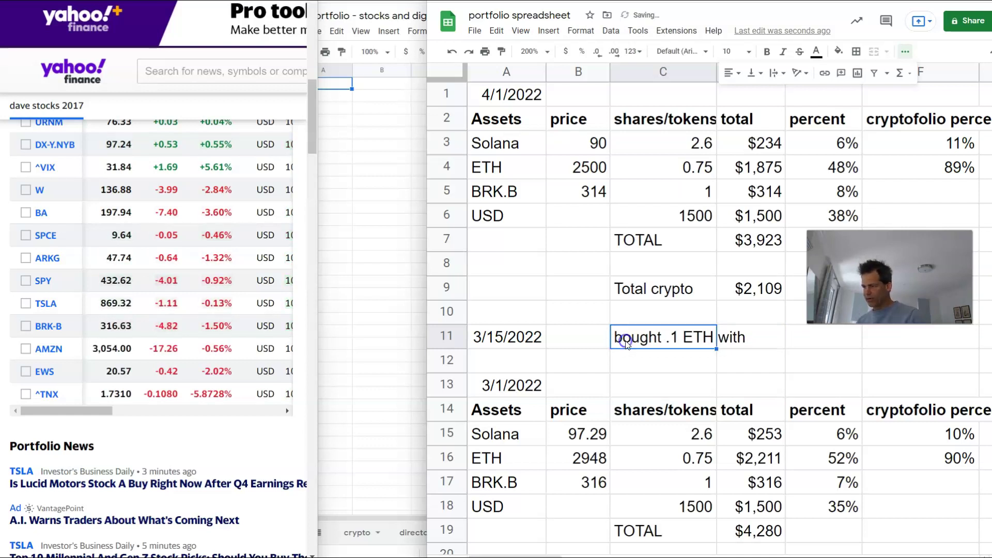
pyautogui.doubleClick(667, 337)
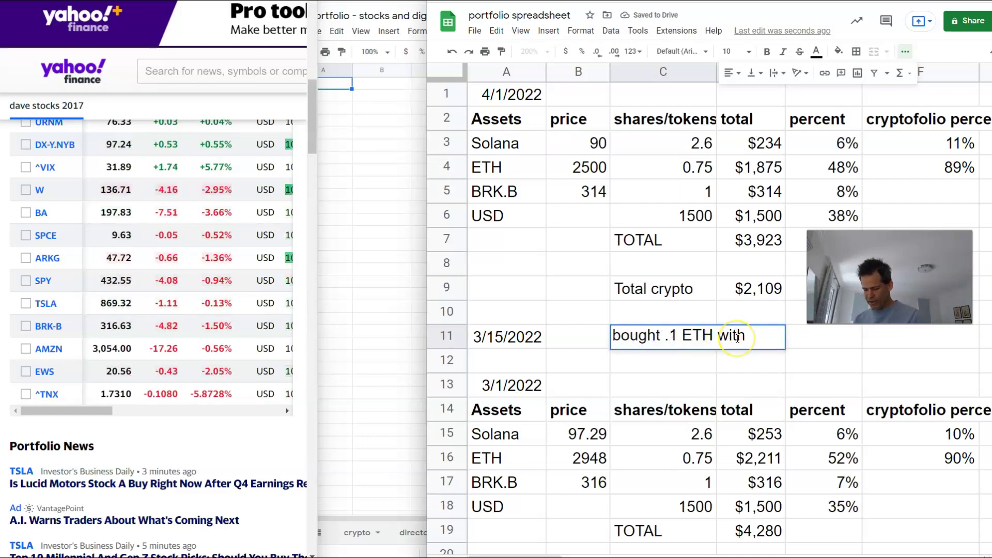
pyautogui.write('$300')
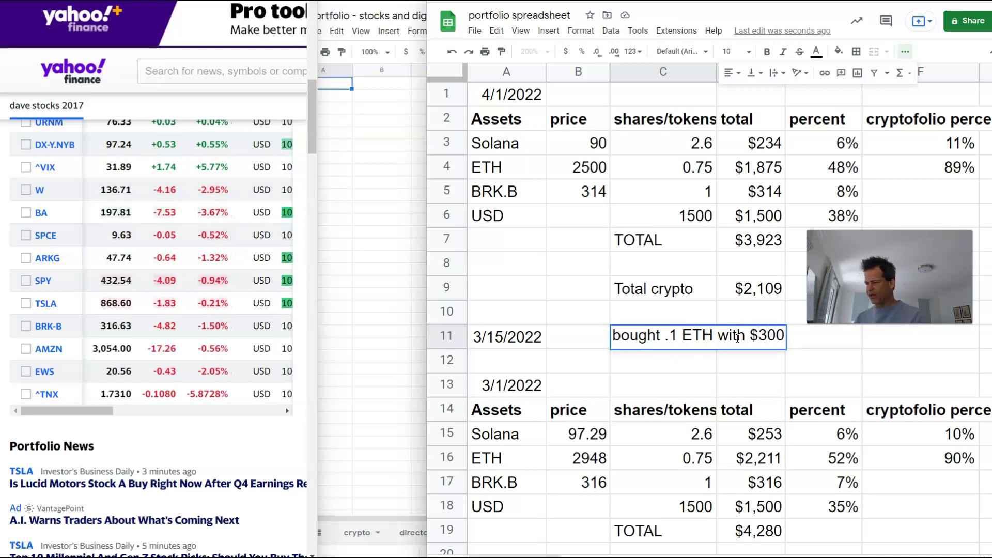
pyautogui.click(702, 383)
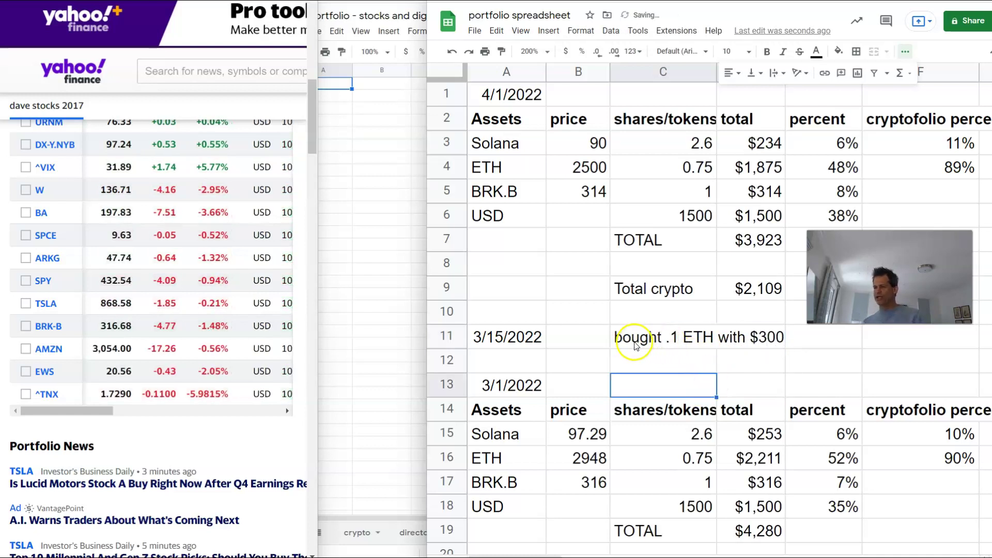
# - Clear the April date from cell A1
pyautogui.click(509, 93)
pyautogui.press('Delete')
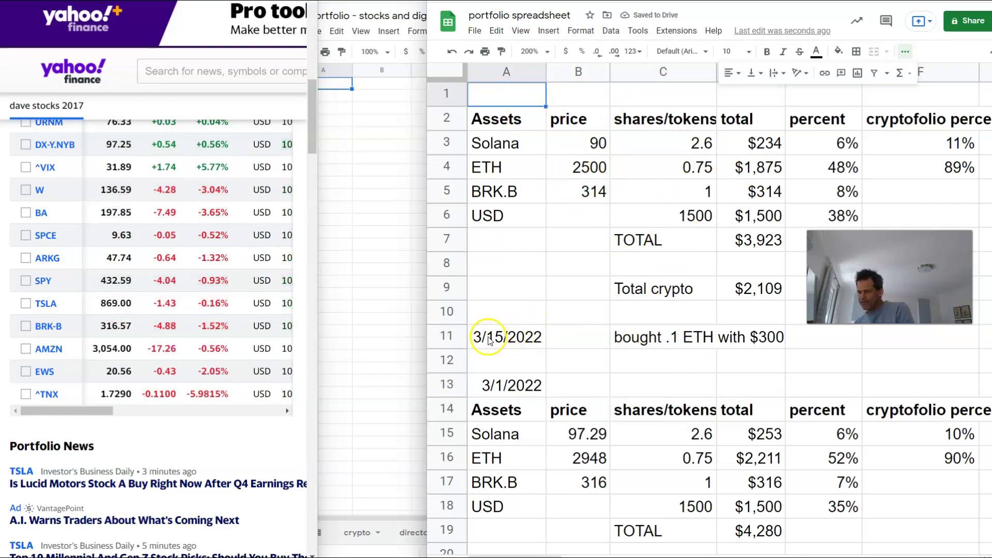
pyautogui.click(445, 336)
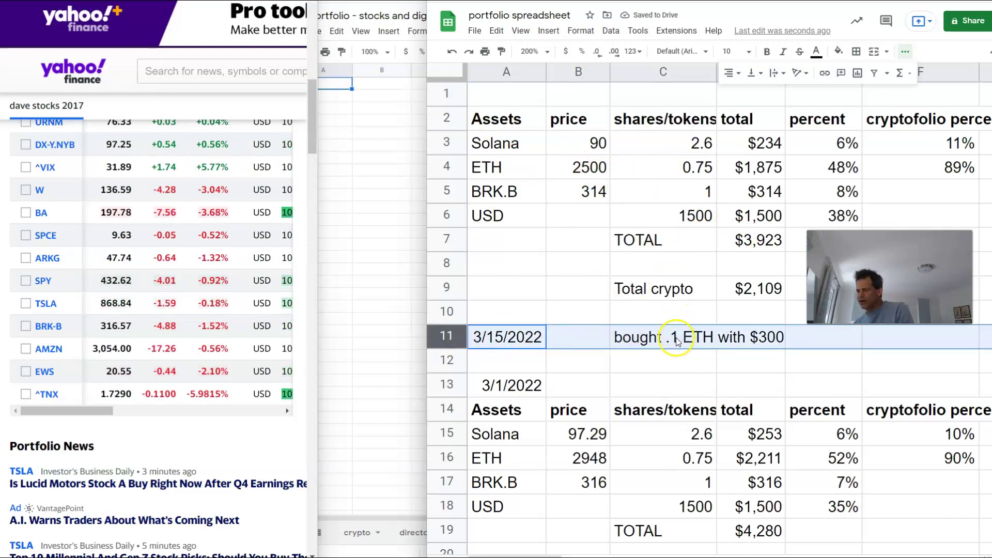
pyautogui.click(579, 147)
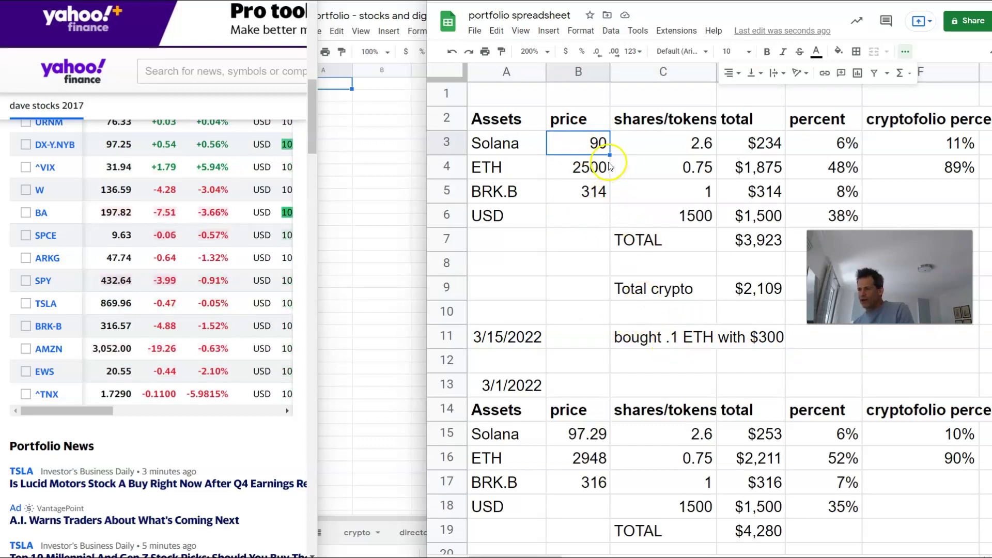
# - Change the ETH holding from 0.75 to 0.85 and USD from 1500 to 1200
pyautogui.doubleClick(700, 166)
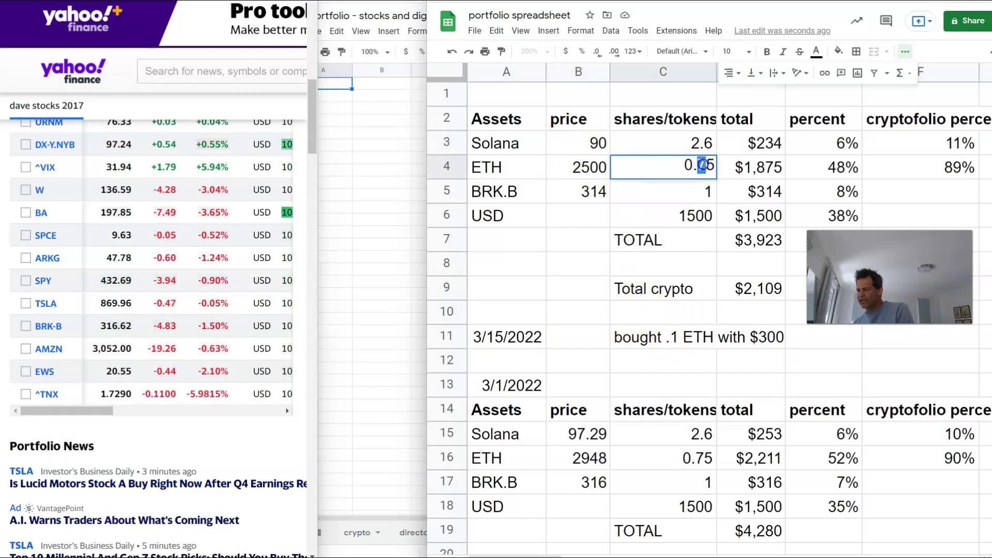
pyautogui.press('BackSpace')
pyautogui.write('8')
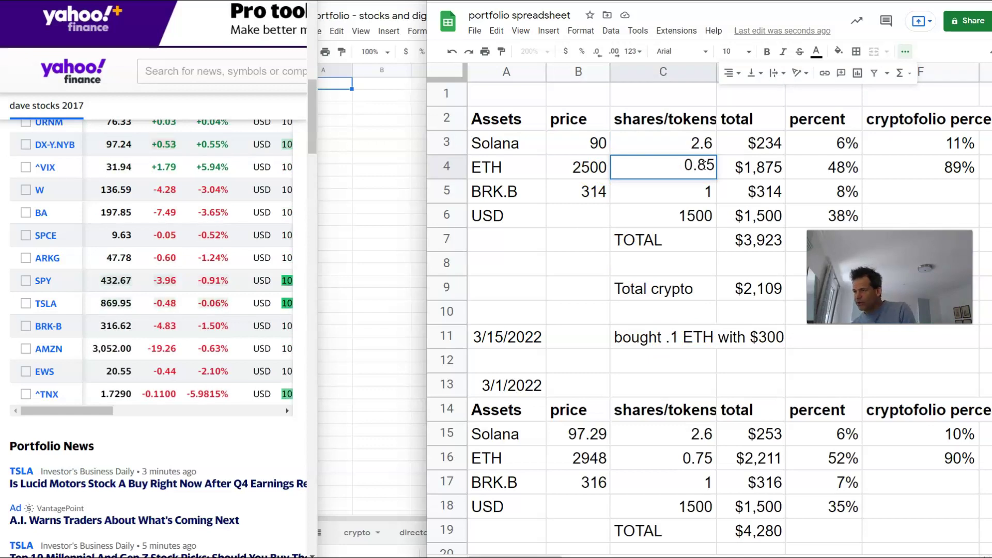
pyautogui.click(700, 195)
pyautogui.doubleClick(691, 215)
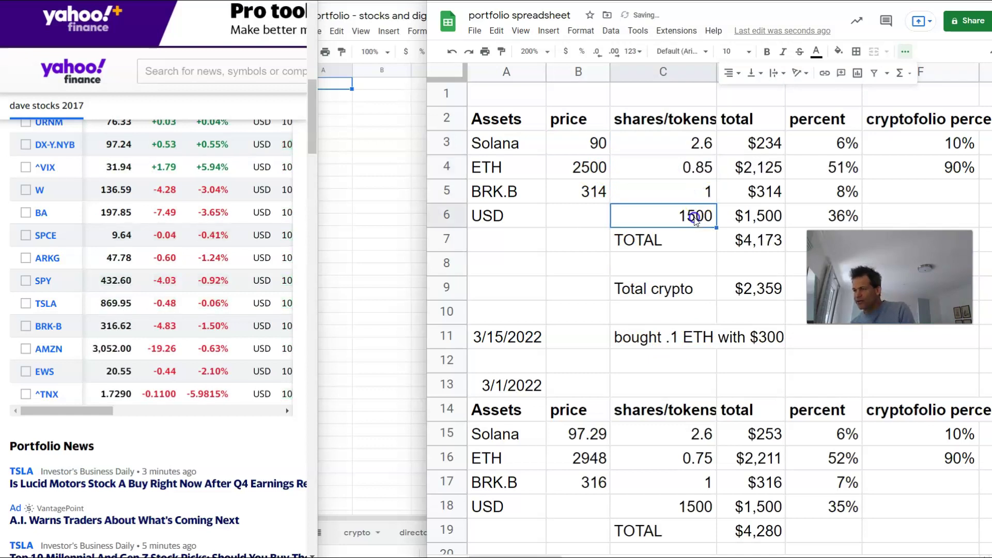
pyautogui.write('2')
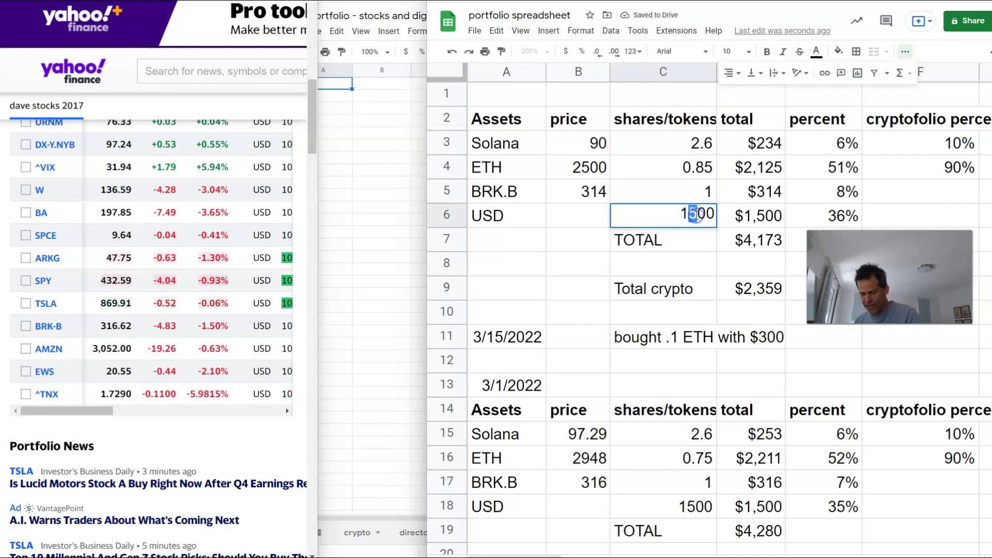
pyautogui.press('Return')
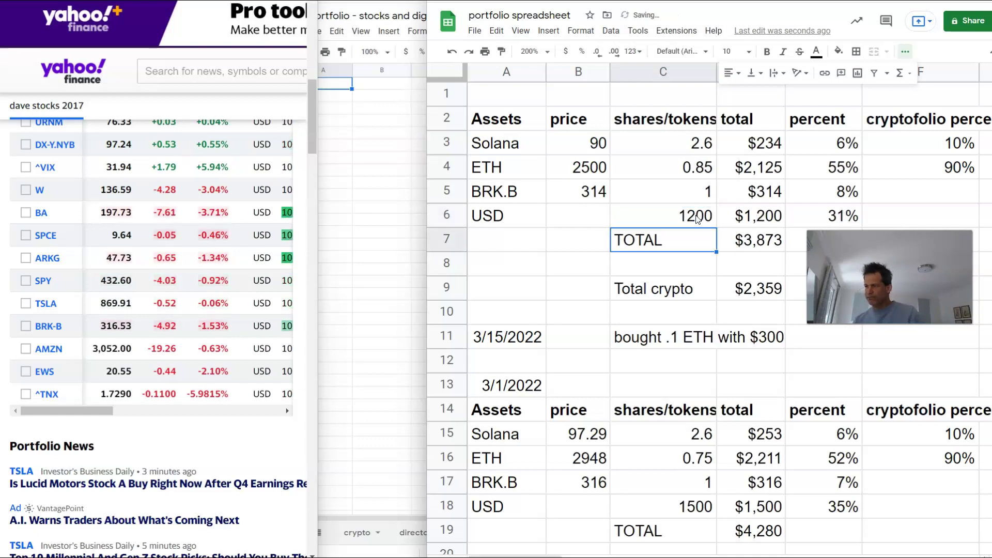
# - Re-enter 4/1/2022 as the date in cell A1
pyautogui.click(447, 336)
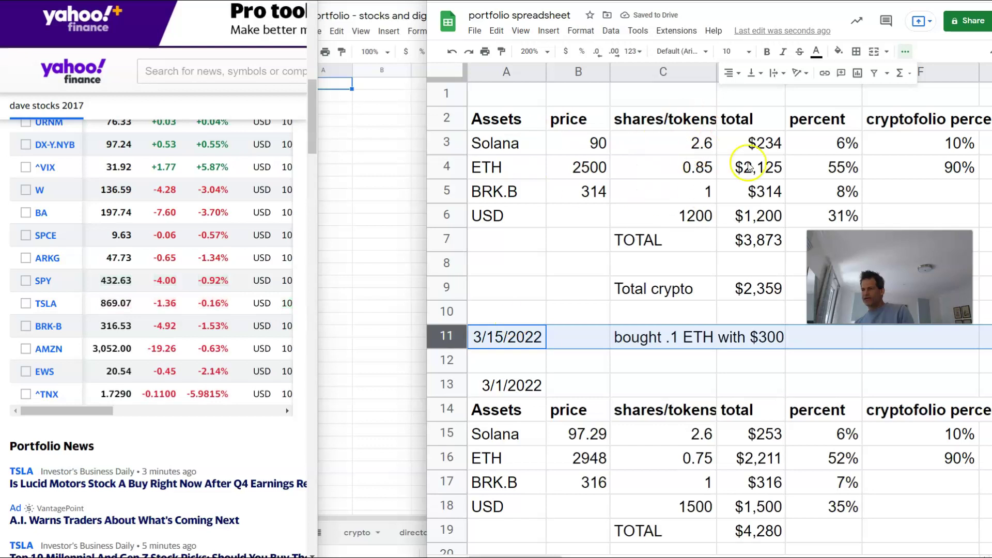
pyautogui.click(507, 99)
pyautogui.write('4/1/2022')
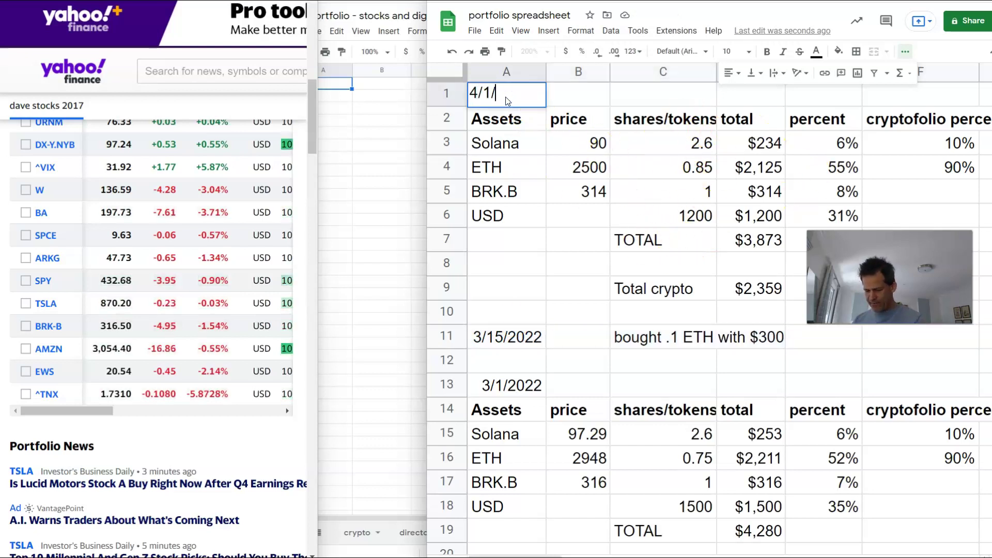
pyautogui.click(505, 266)
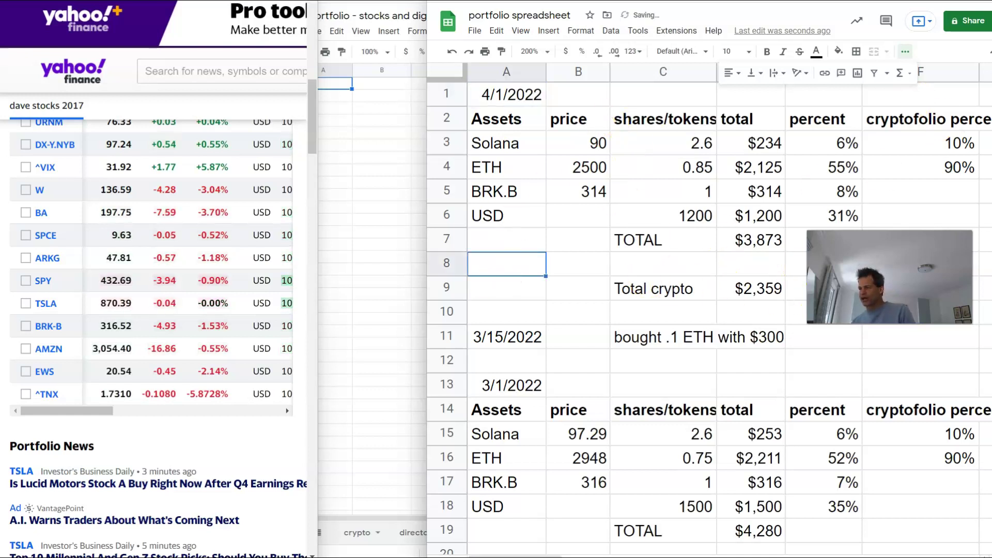